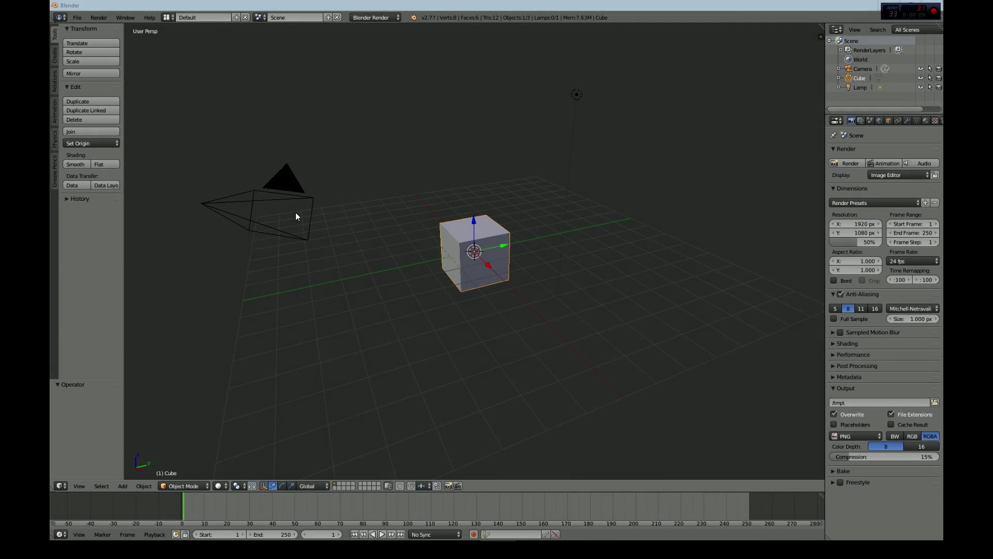
- Delete the default cube, lamp and camera, then switch to top view
key("x")
left_click(457, 230)
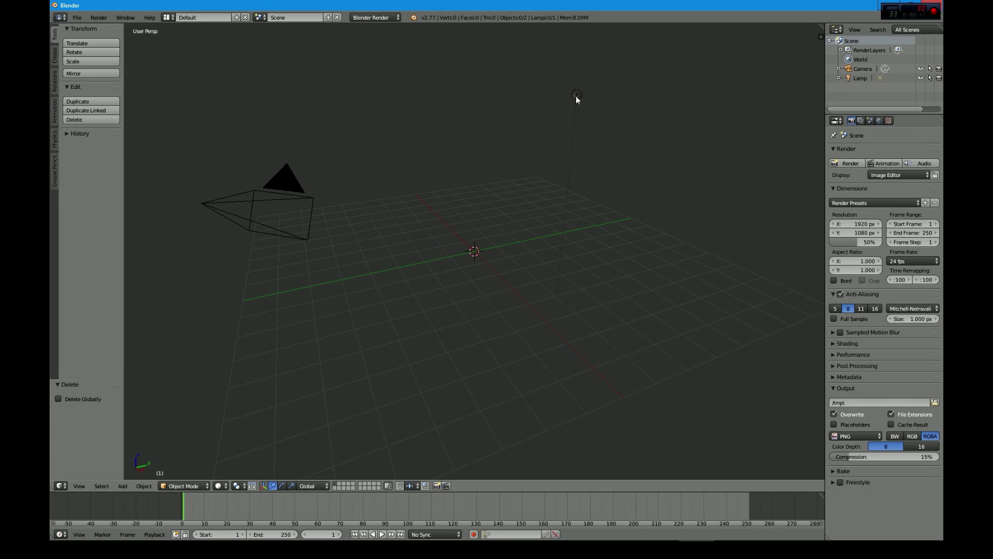
left_click(576, 95)
key("x")
left_click(492, 184)
left_click(306, 195)
key("x")
left_click(292, 196)
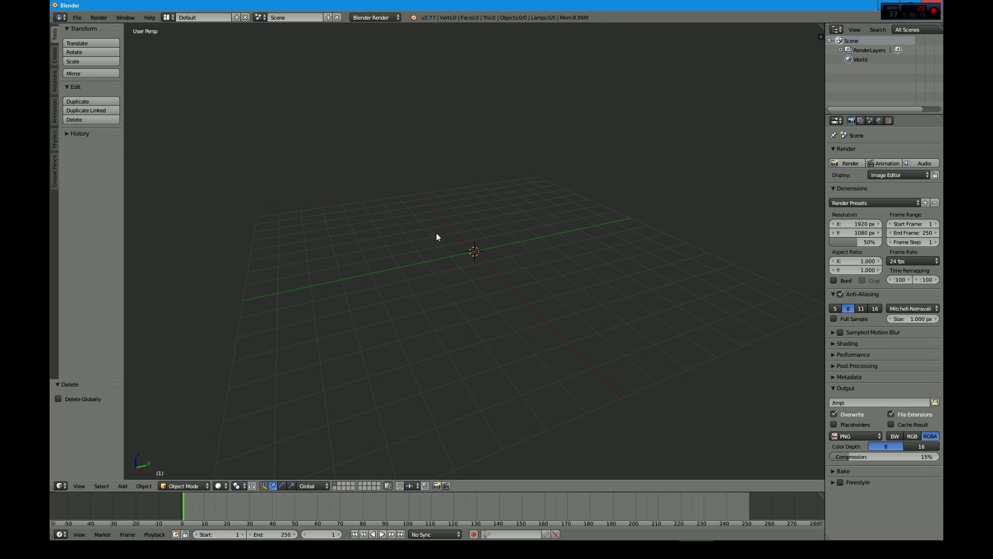
key("KP_7")
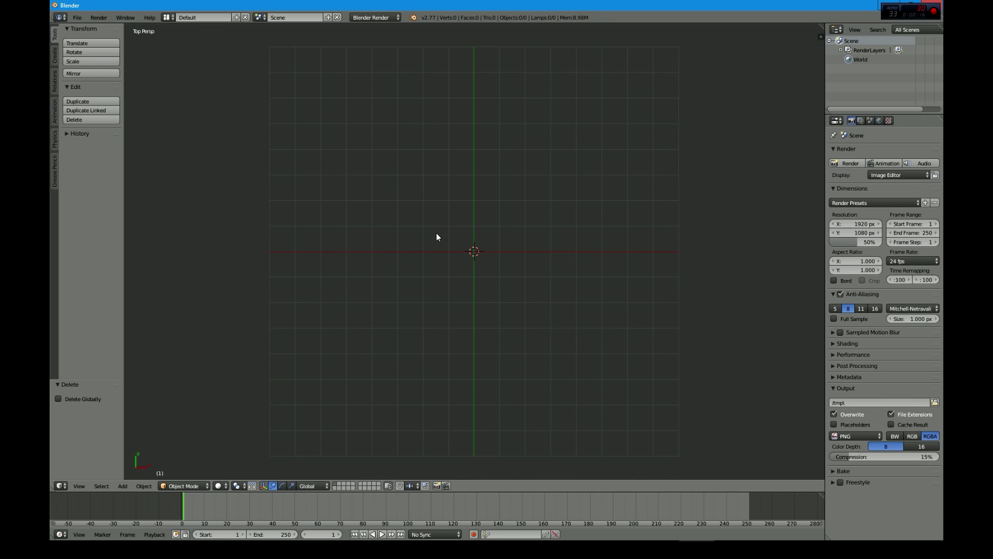
- Append the axis_test object from axis_test.blend and orbit the view to inspect it
left_click(77, 18)
left_click(109, 162)
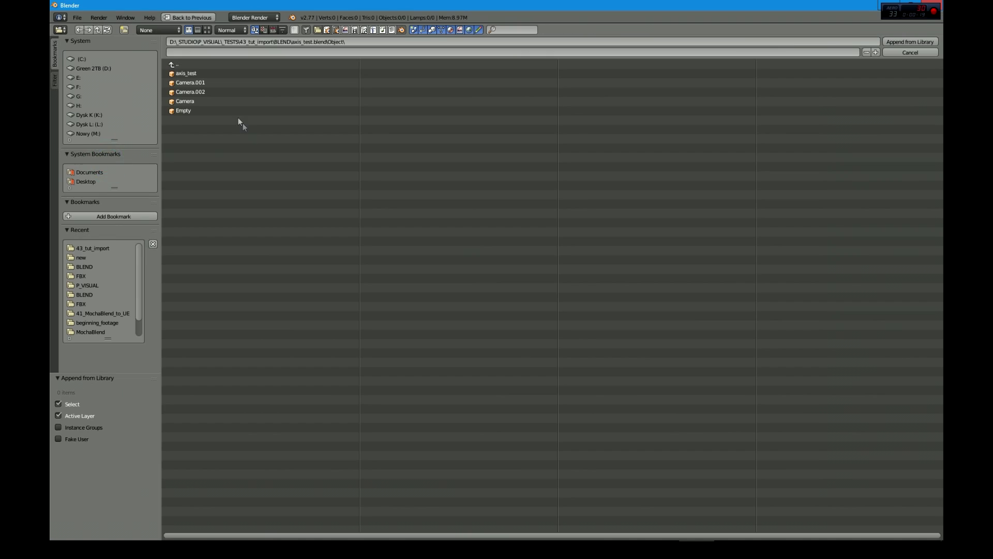
left_click(203, 73)
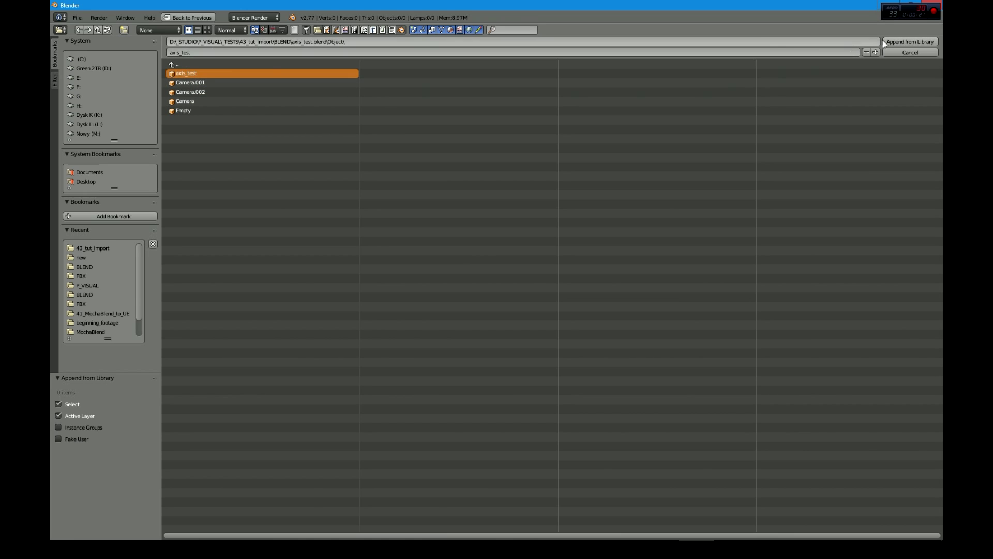
left_click(909, 41)
middle_click_drag(594, 293, 496, 248)
scroll(473, 209, "up", 5)
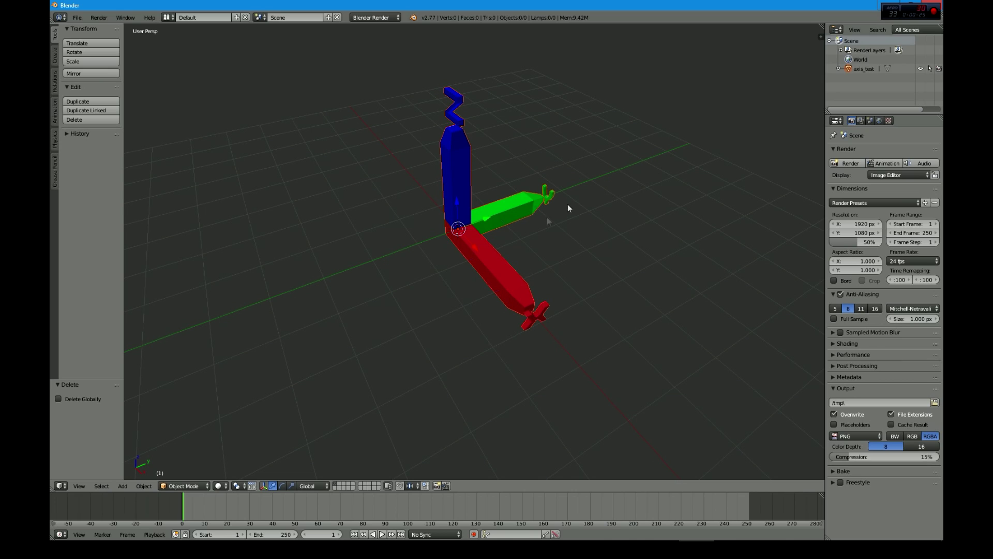
scroll(485, 220, "down", 2)
middle_click_drag(496, 264, 515, 268)
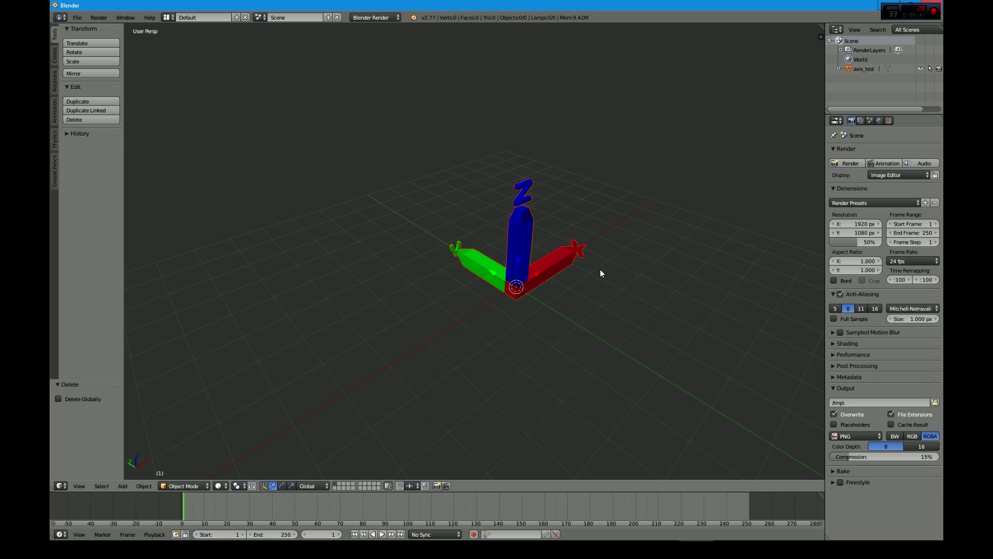
middle_click_drag(599, 273, 423, 309, "shift")
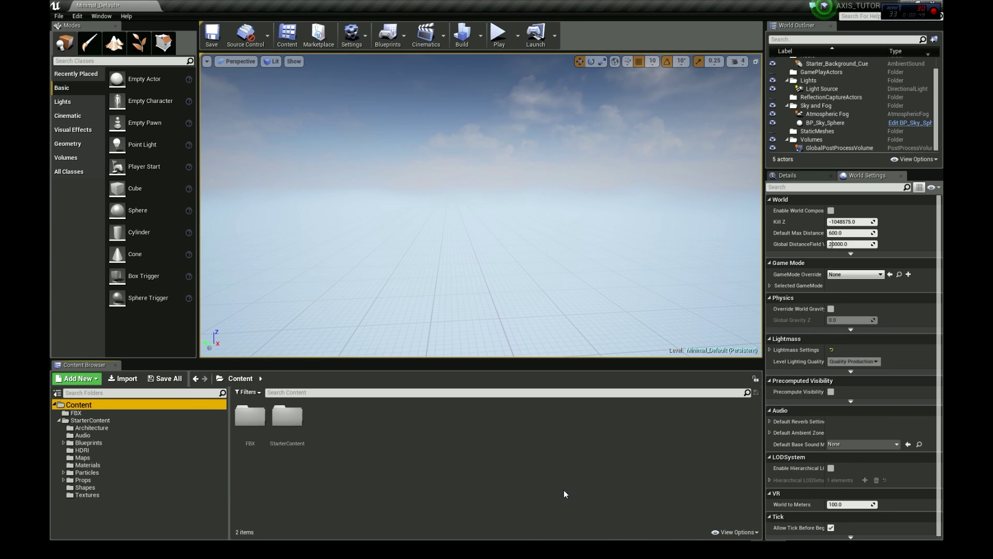
key("alt+Tab")
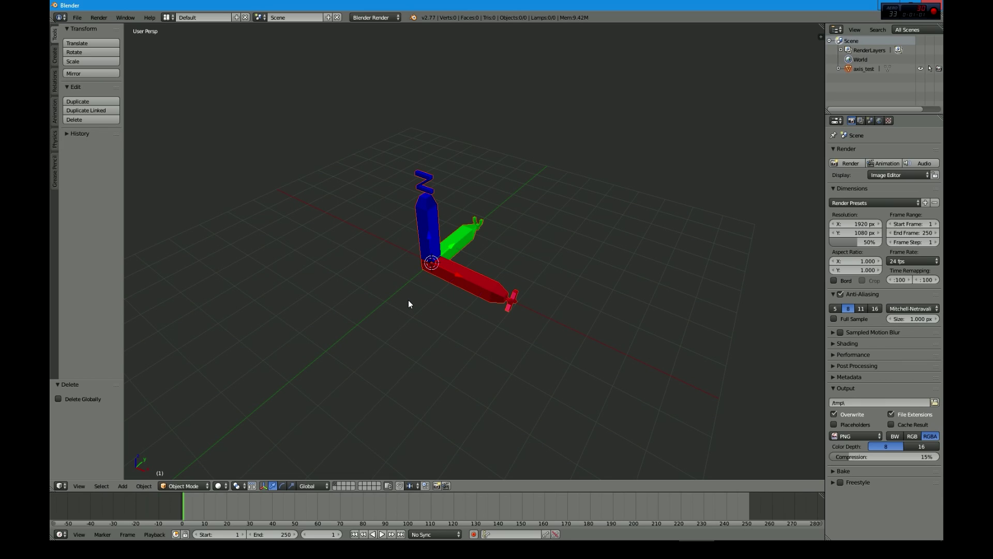
- Add a camera at the origin and set its X rotation to 90°
key("KP_7")
key("shift+a")
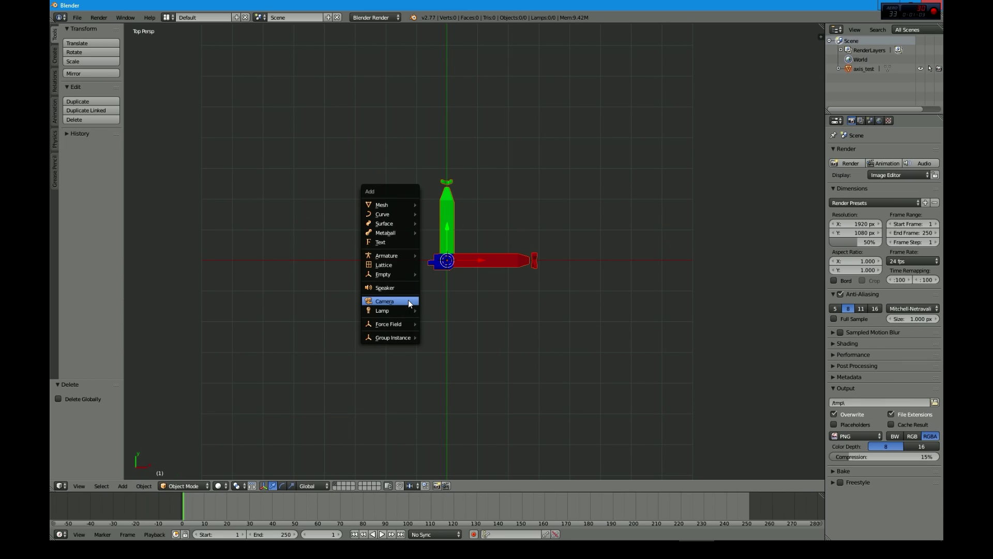
left_click(408, 300)
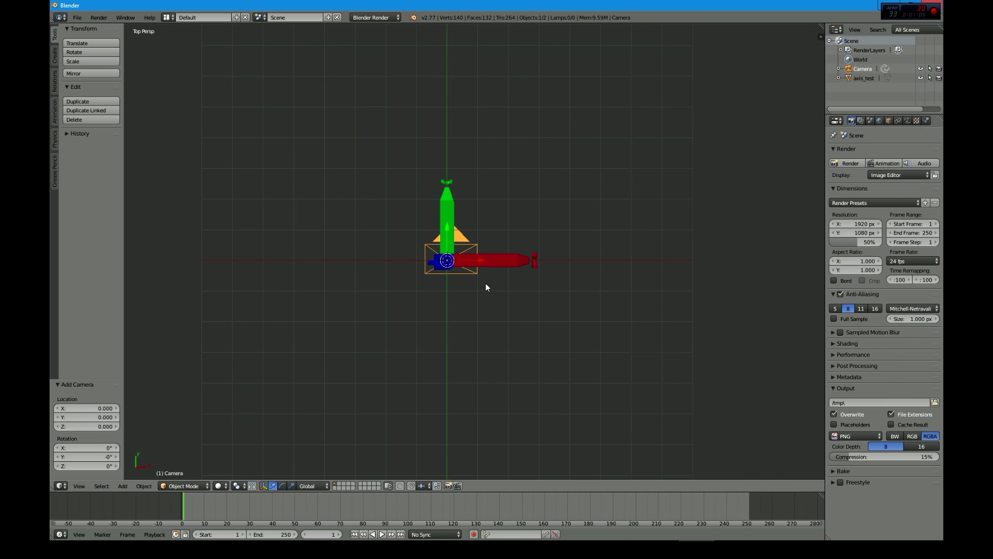
key("n")
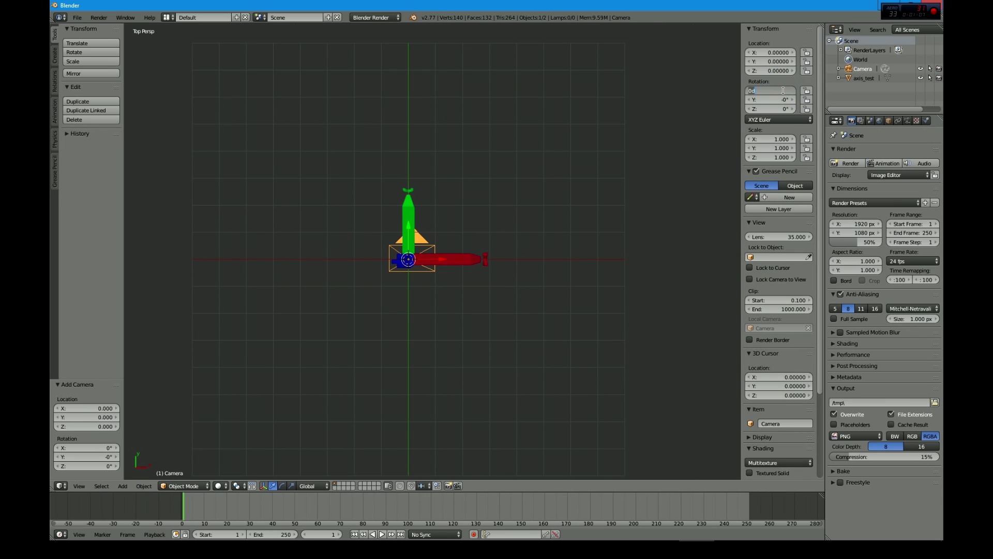
left_click(783, 90)
type("90")
key("Return")
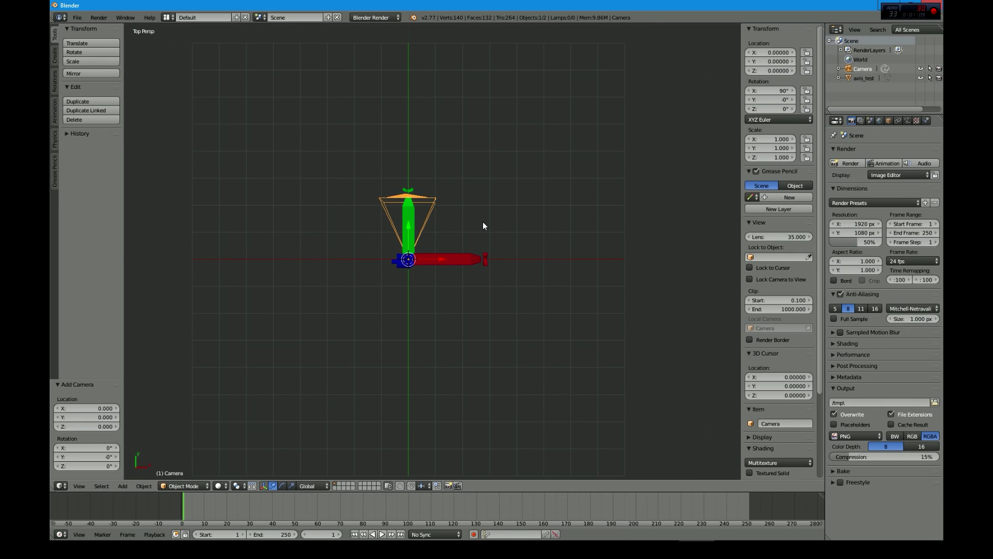
- In orthographic view, move the camera back along Y to about -3.014
key("KP_5")
scroll(779, 402, "down", 5)
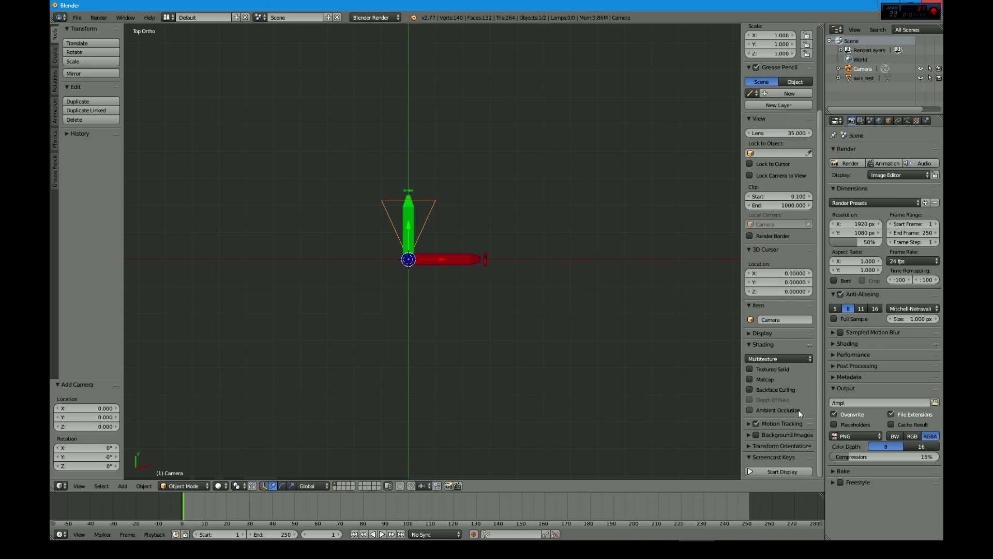
left_click(772, 474)
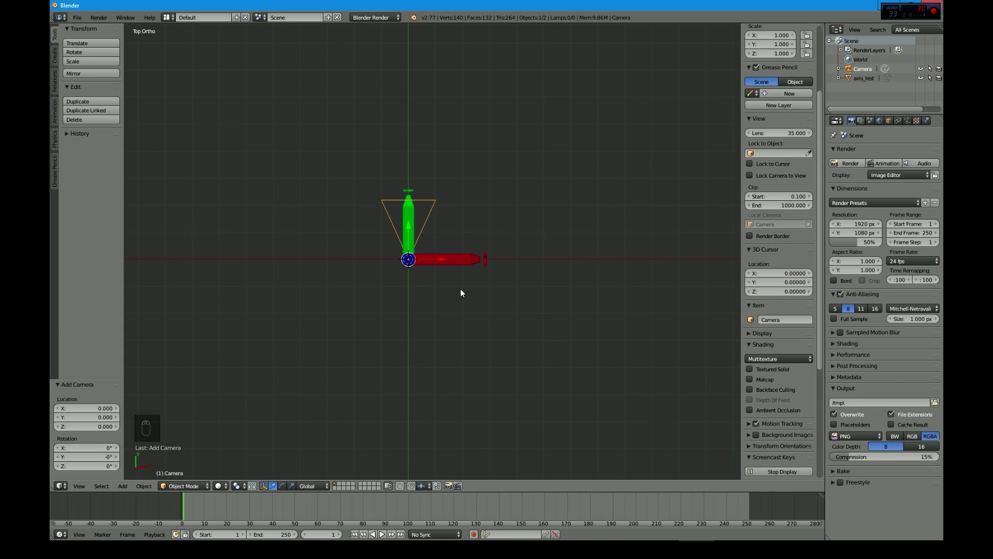
middle_click_drag(461, 289, 480, 210, "shift")
left_click_drag(429, 147, 421, 393)
middle_click_drag(486, 388, 499, 260, "shift")
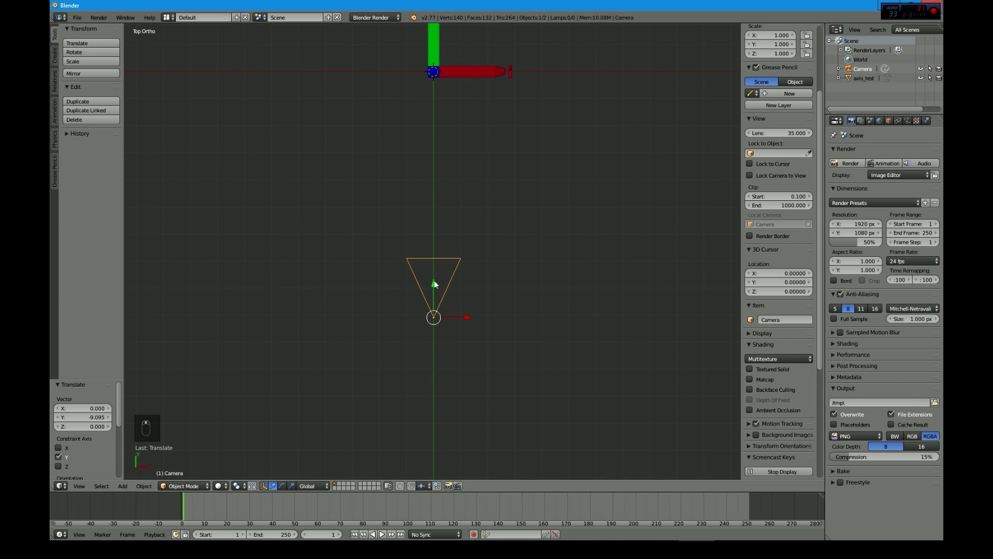
left_click_drag(433, 284, 431, 364)
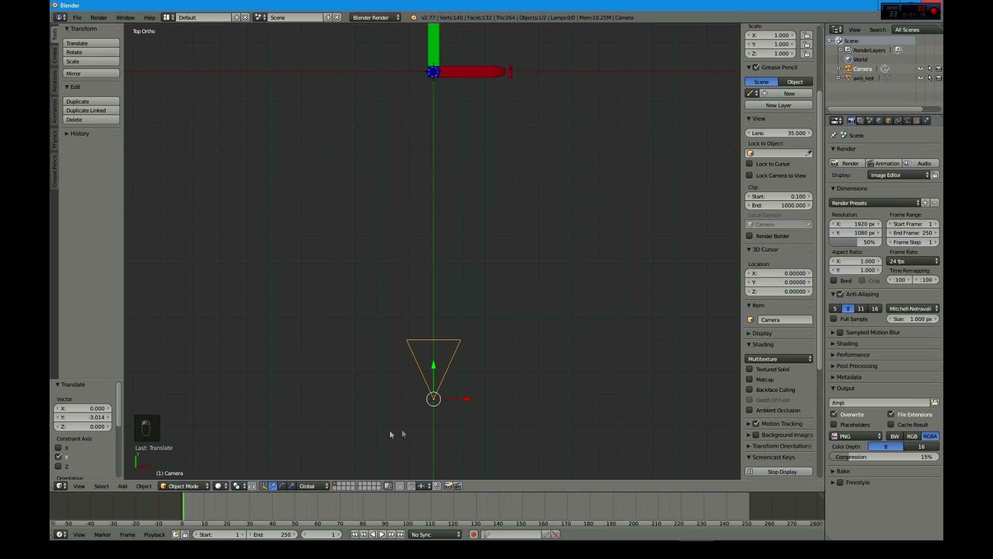
- Key the camera's location and rotation at frame 1 using the LocRot keying set
left_click(494, 534)
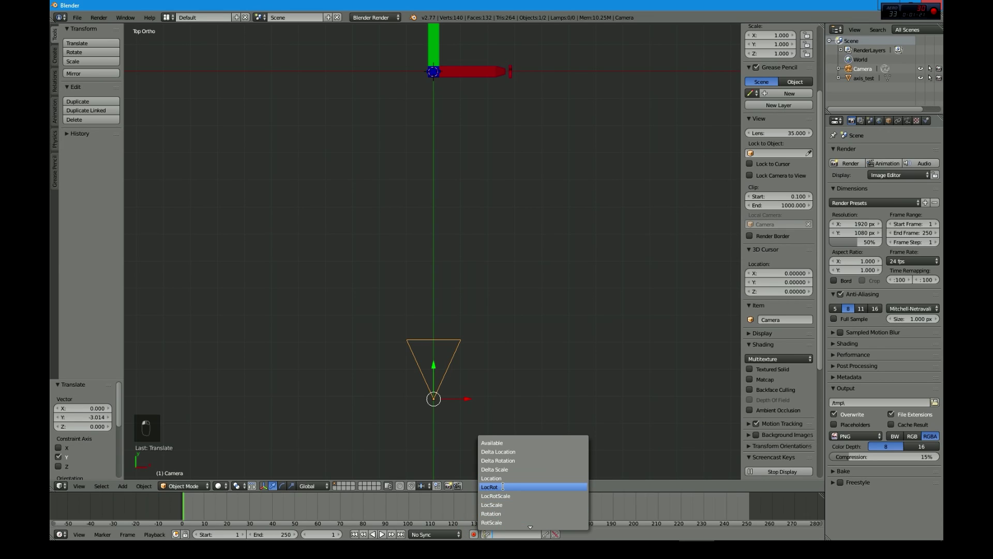
left_click(490, 487)
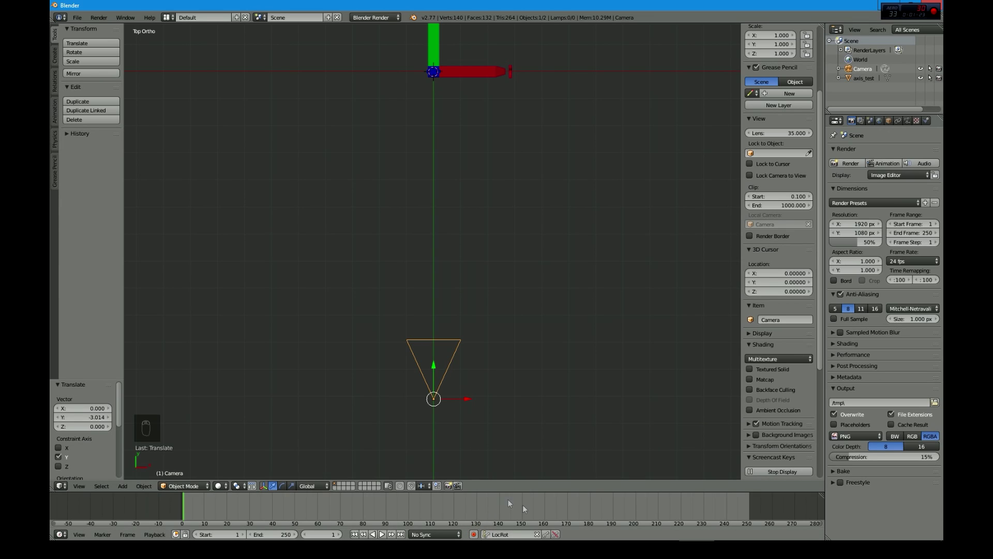
left_click(546, 533)
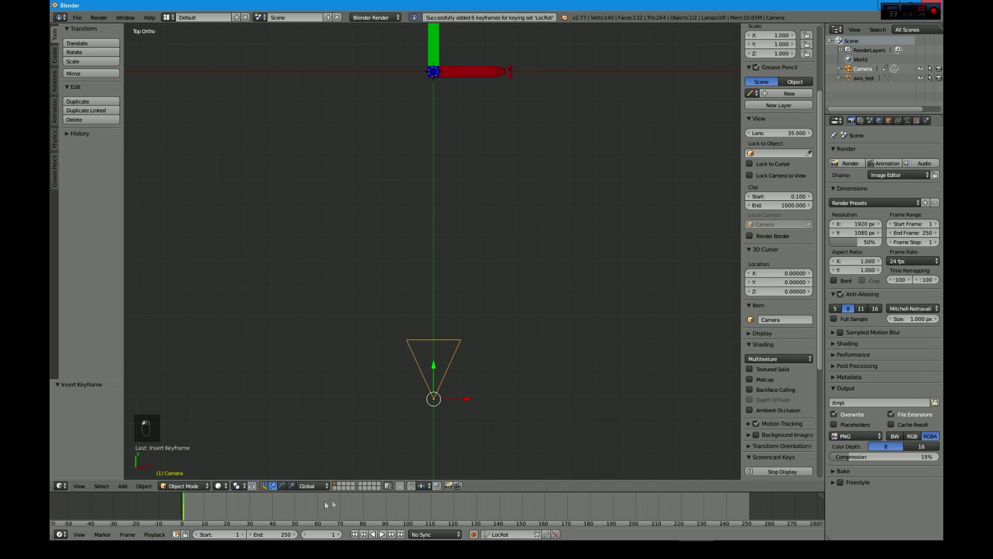
- Set the animation end frame to 240 and fit the range in the timeline
left_click(278, 534)
type("240")
key("Return")
key("Home")
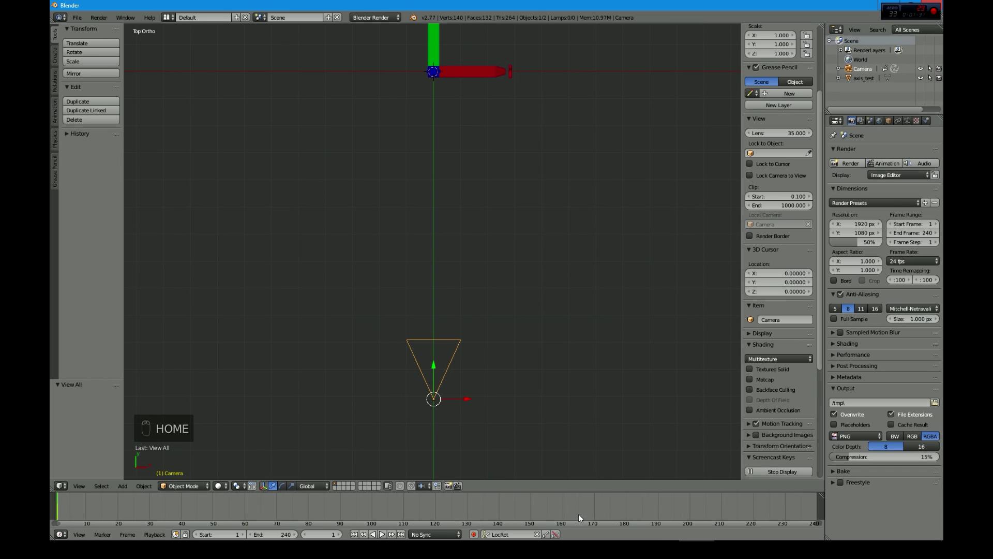
- At frame 120, move the camera up-left, rotate it, and keyframe the pose
left_click_drag(368, 504, 436, 510)
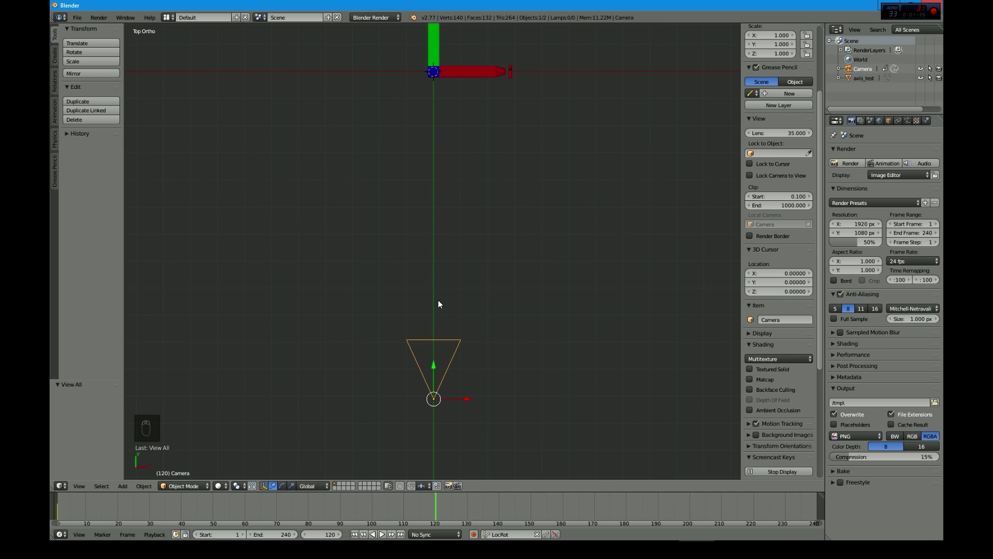
key("g")
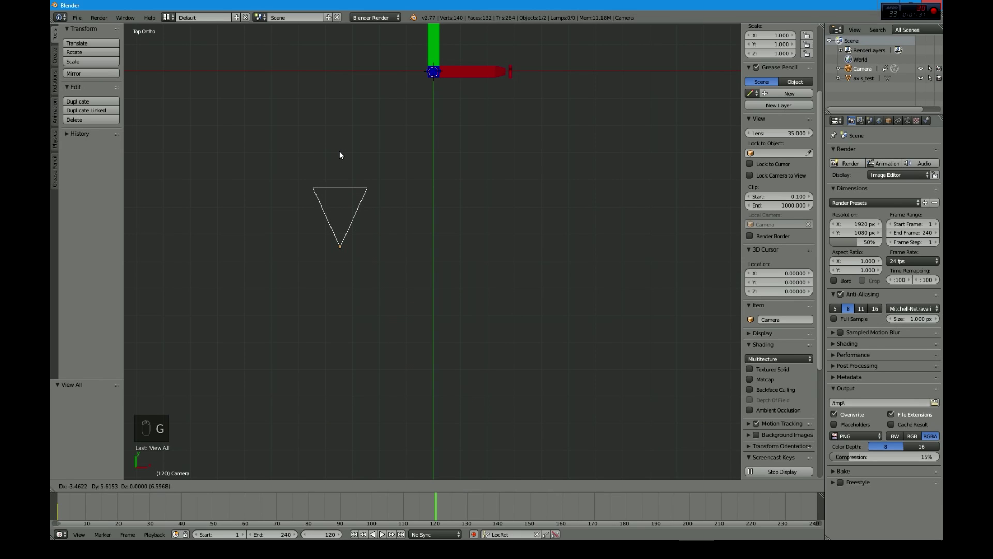
key("r")
right_click(371, 232)
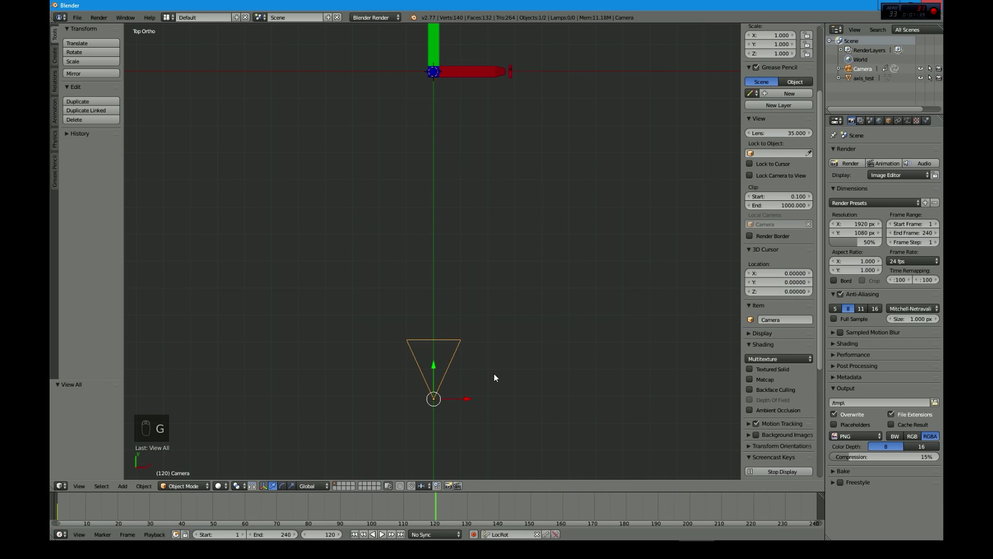
key("g")
left_click(381, 225)
key("r")
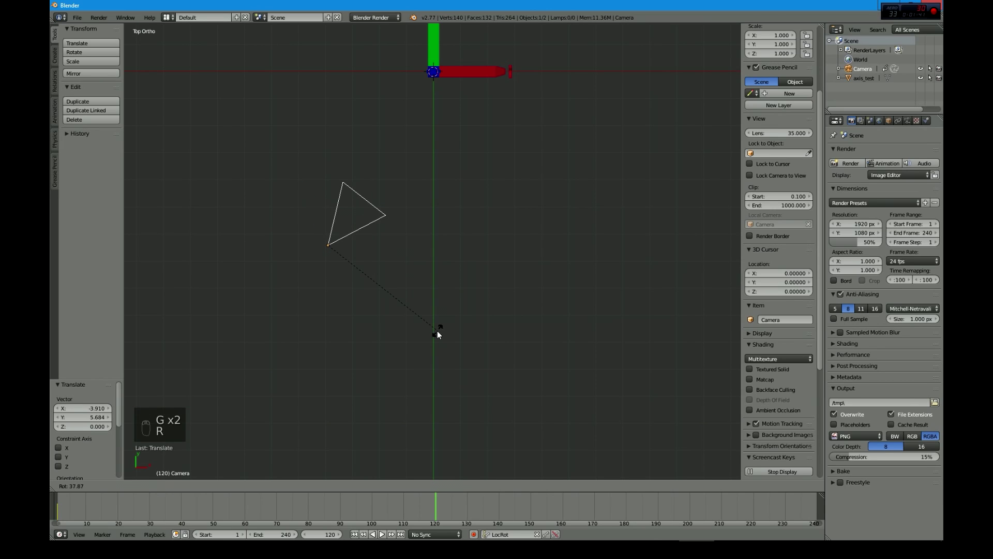
left_click(437, 336)
left_click(546, 534)
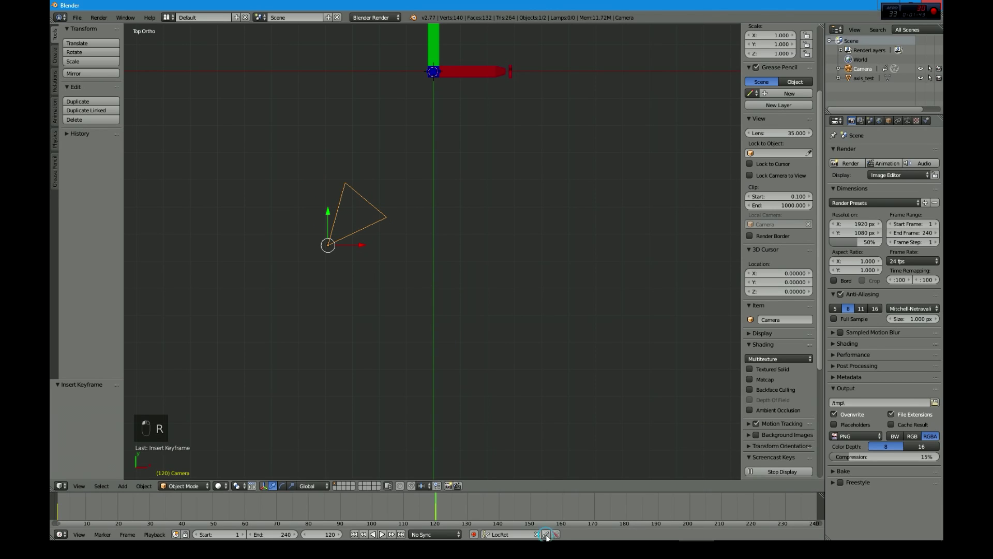
- At frame 240, move the camera up-right and rotate it to a new angle
key("shift+Right")
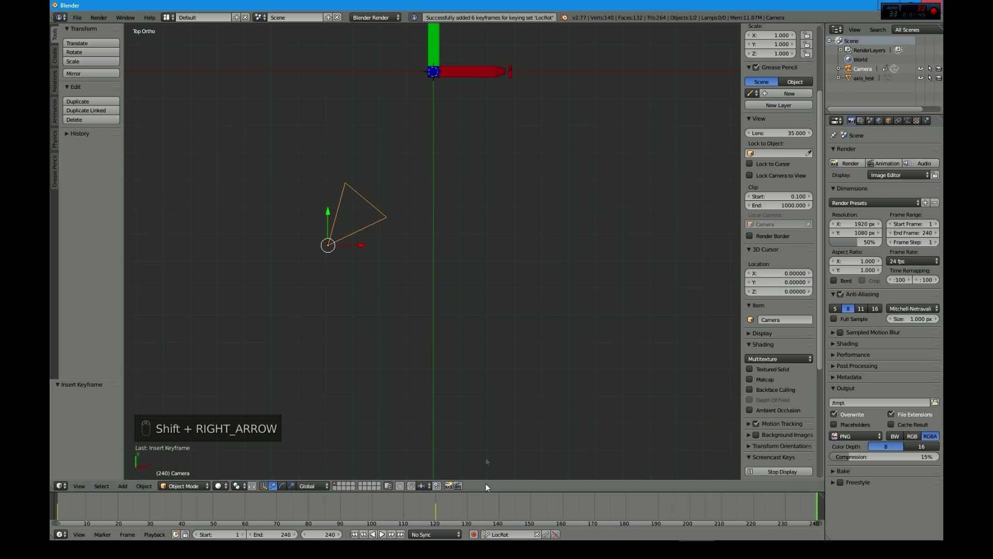
key("g")
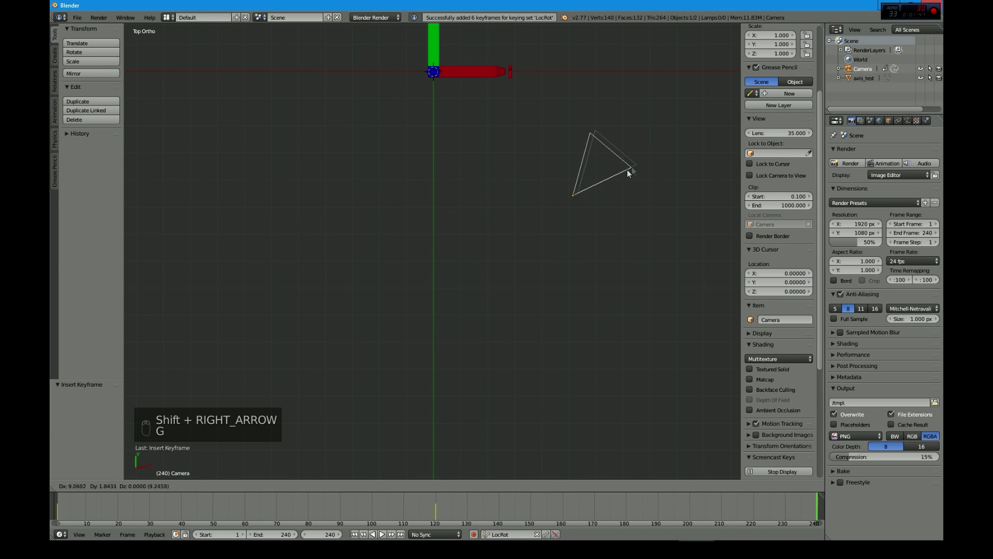
left_click(657, 157)
key("r")
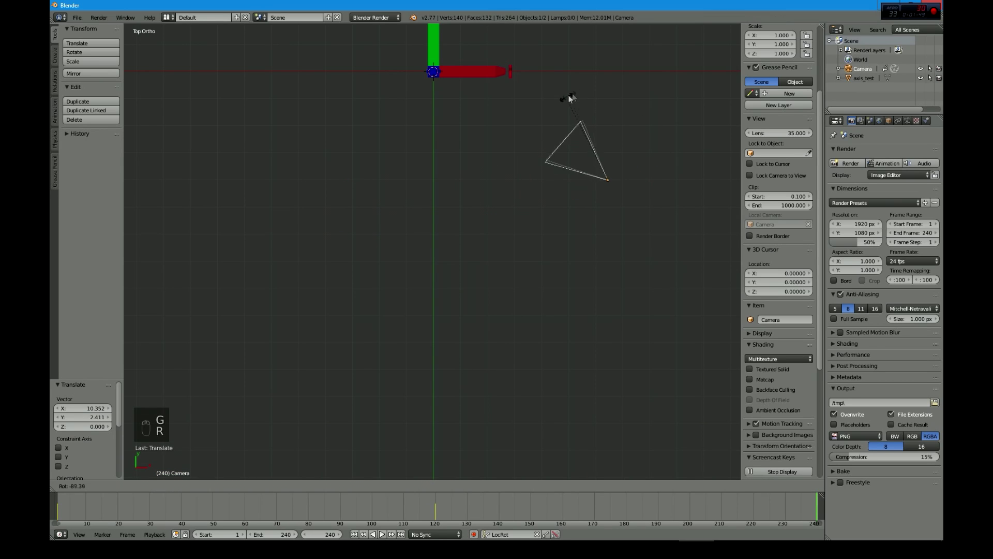
left_click(570, 95)
- Key the frame-240 pose, preview through the camera, then tilt the frame-1 view to show the grid
key("i")
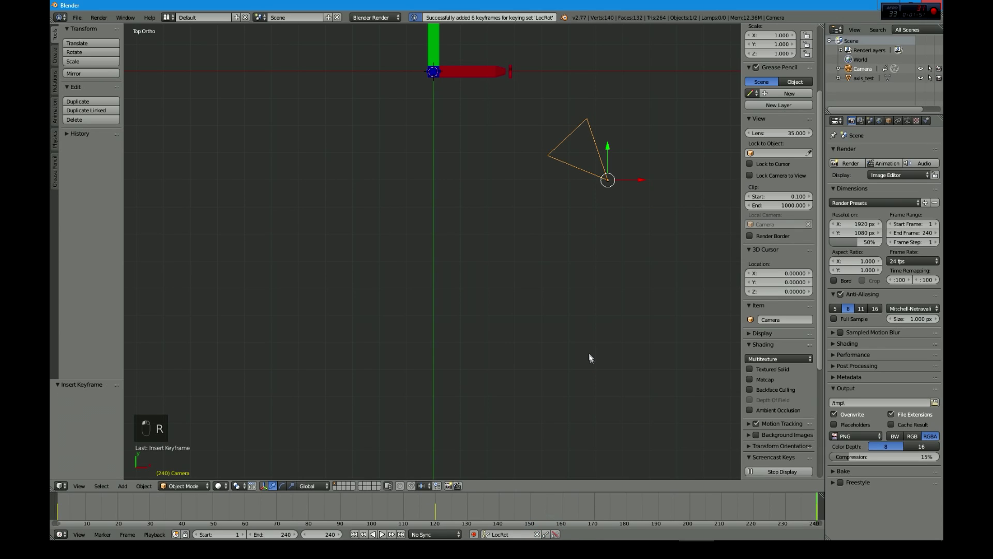
key("KP_0")
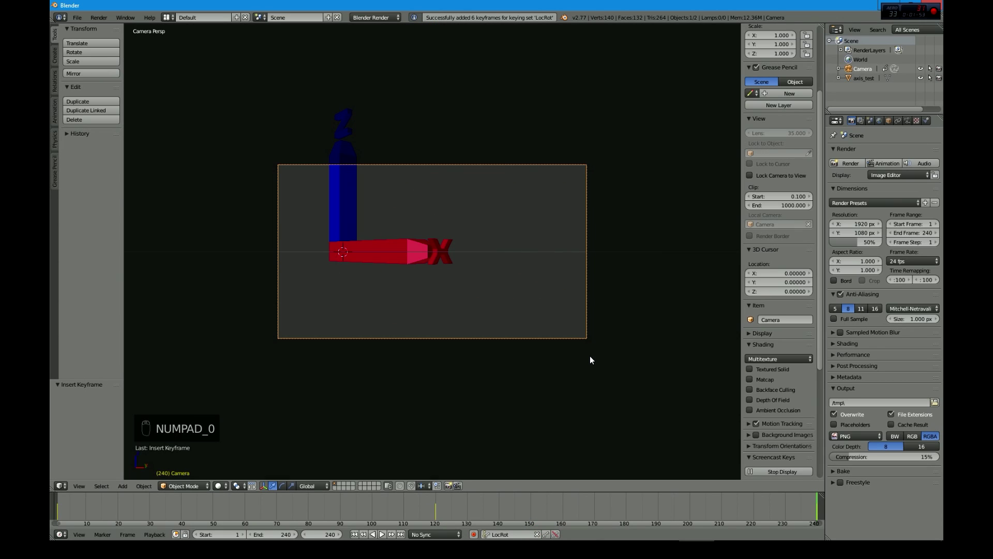
key("shift+Left")
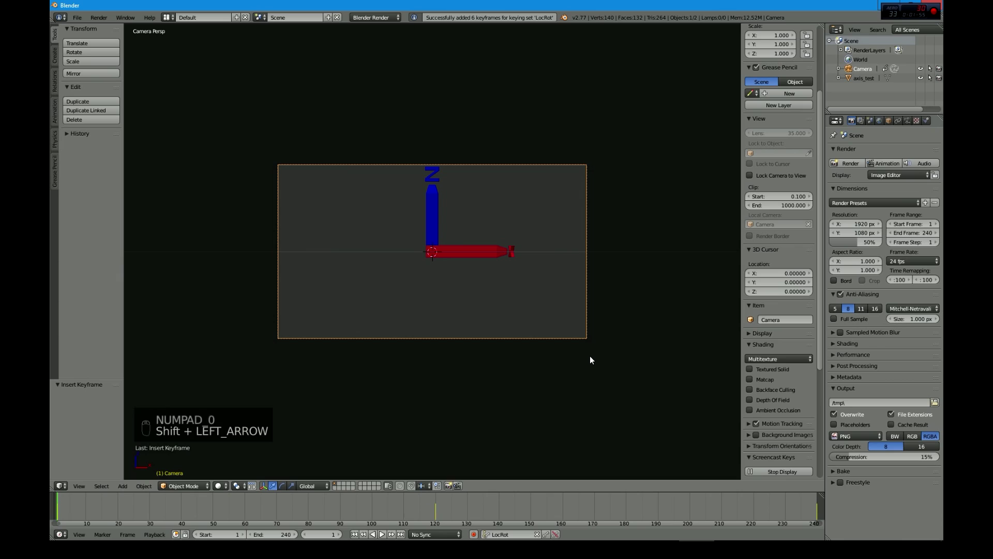
key("alt+a")
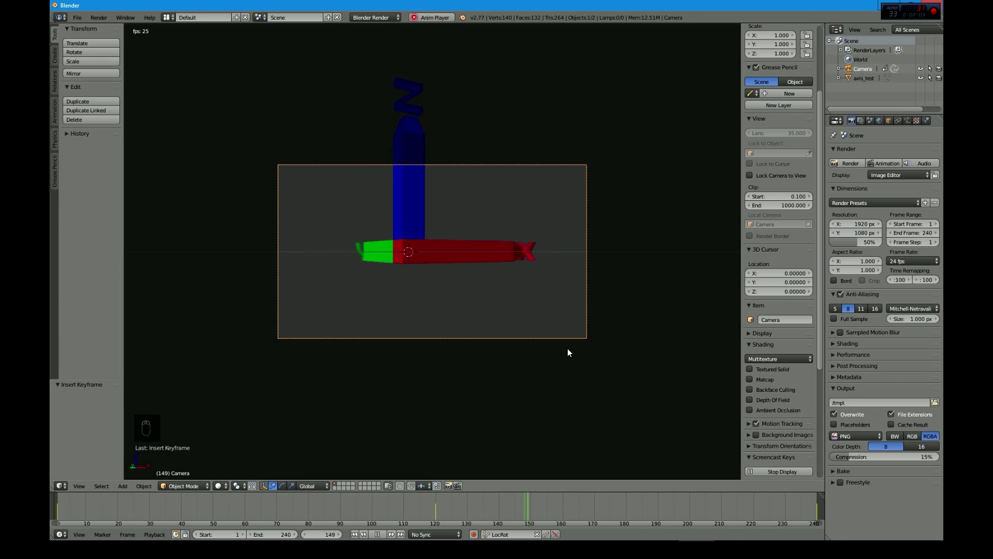
key("alt+a")
key("shift+Left")
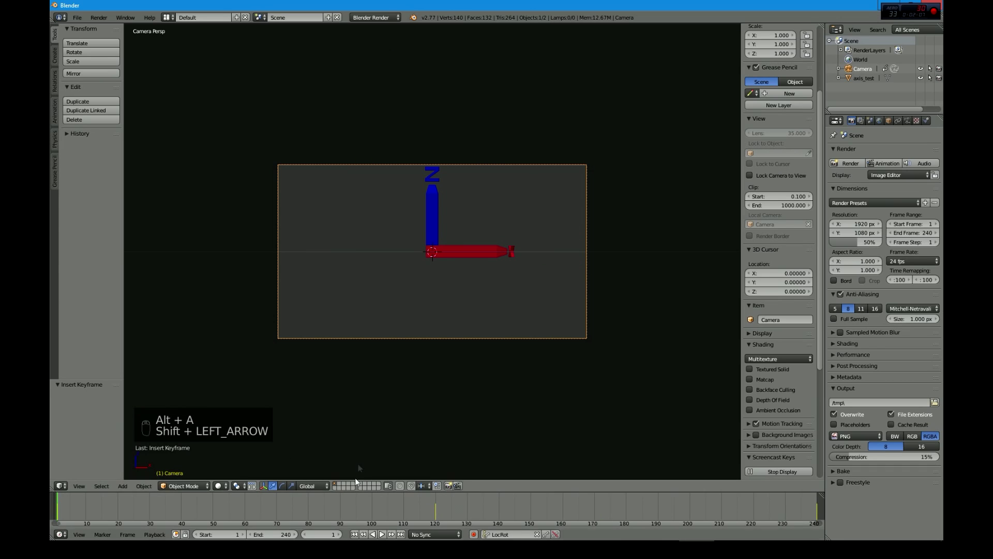
key("shift+f")
key("shift+f")
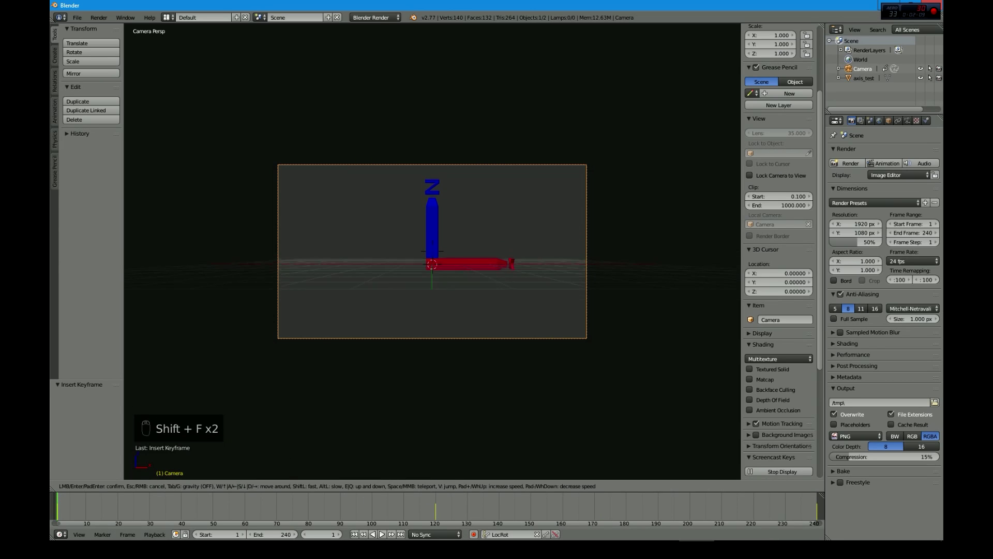
left_click(501, 349)
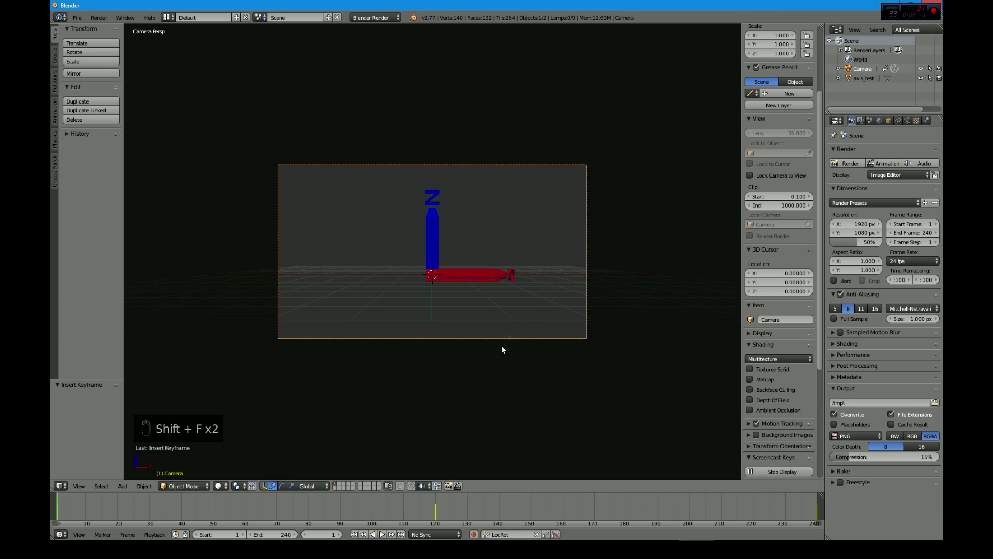
- Keyframe the new frame-1 pose, then aim the camera down at the axes and key frame 120
left_click(546, 533)
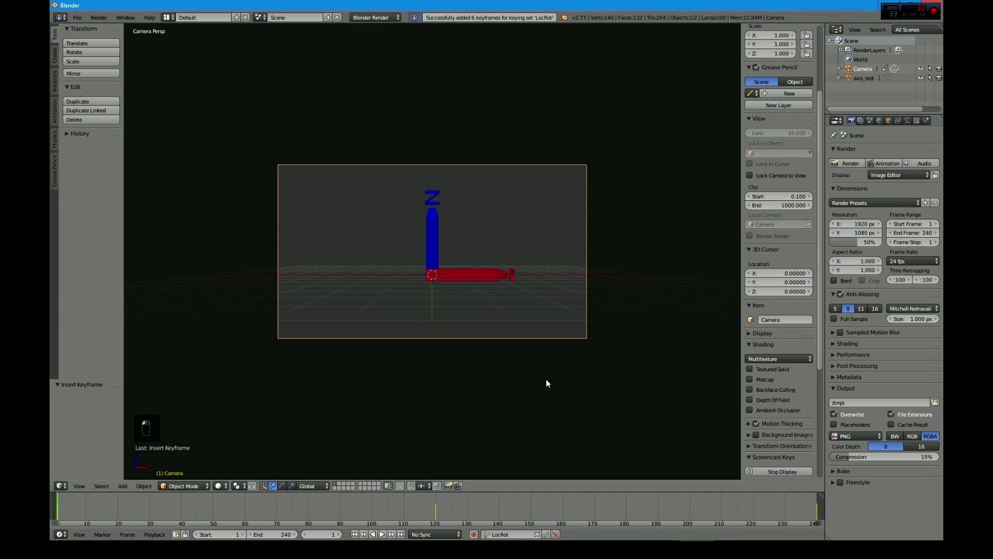
left_click(437, 506)
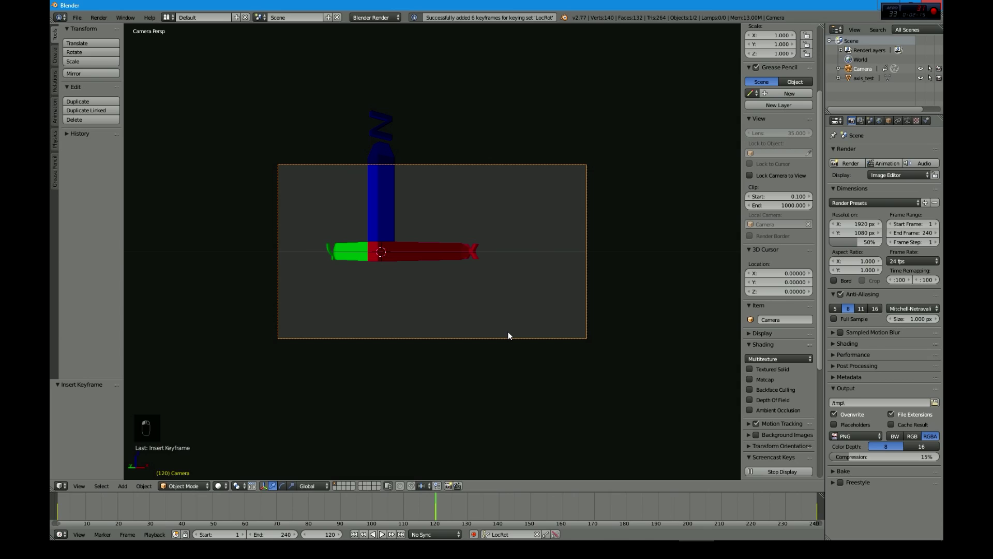
key("shift+f")
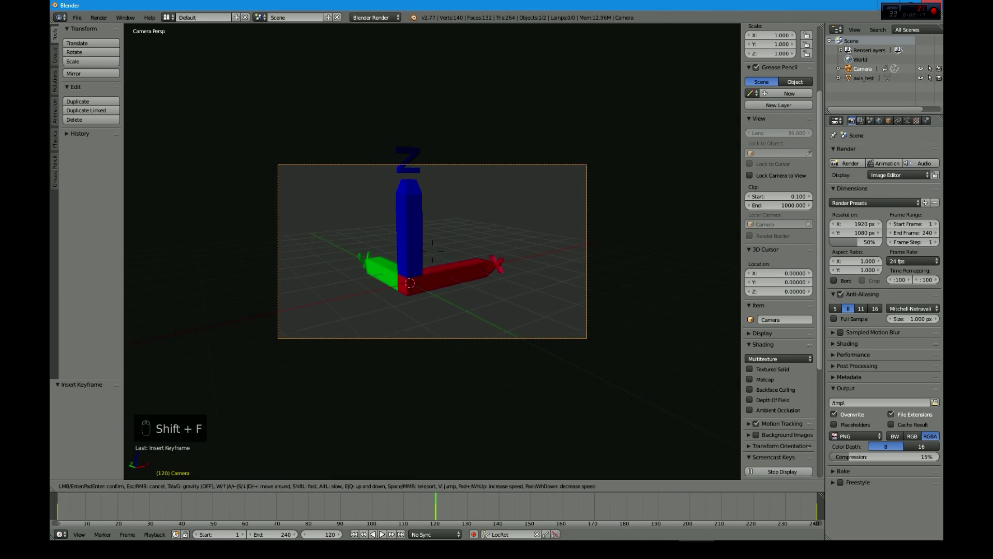
left_click(432, 251)
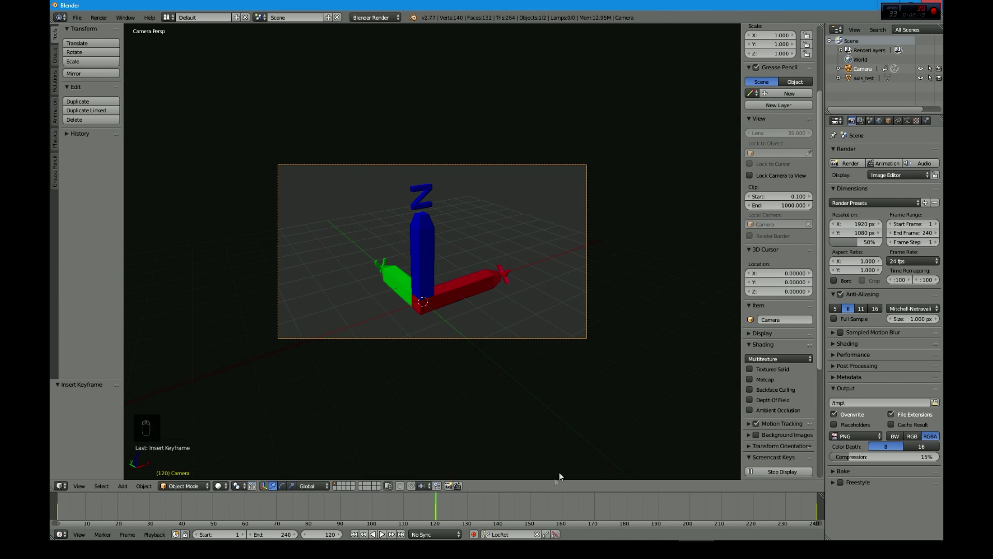
left_click(546, 534)
- Set a new camera angle at frame 240 with fly mode and keyframe it
key("shift+Right")
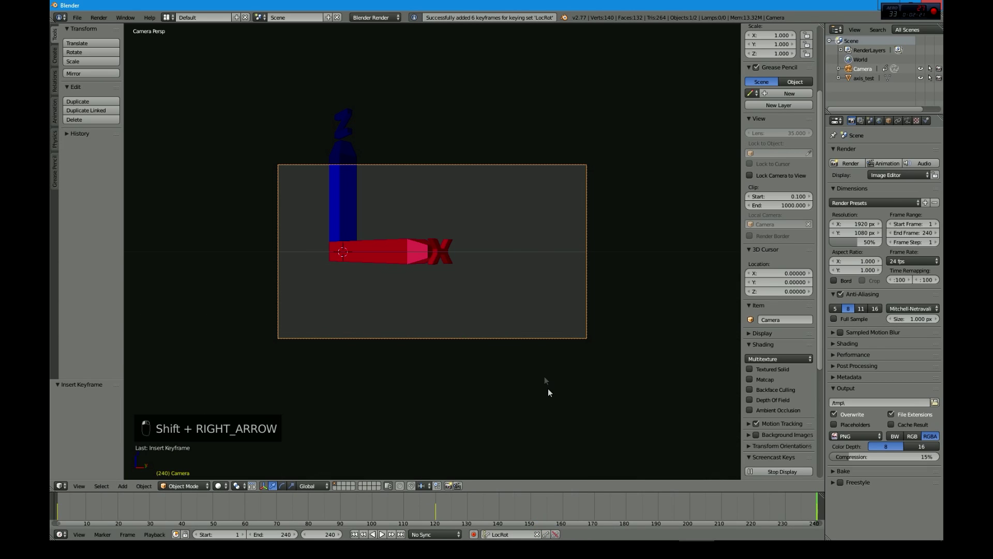
key("shift+f")
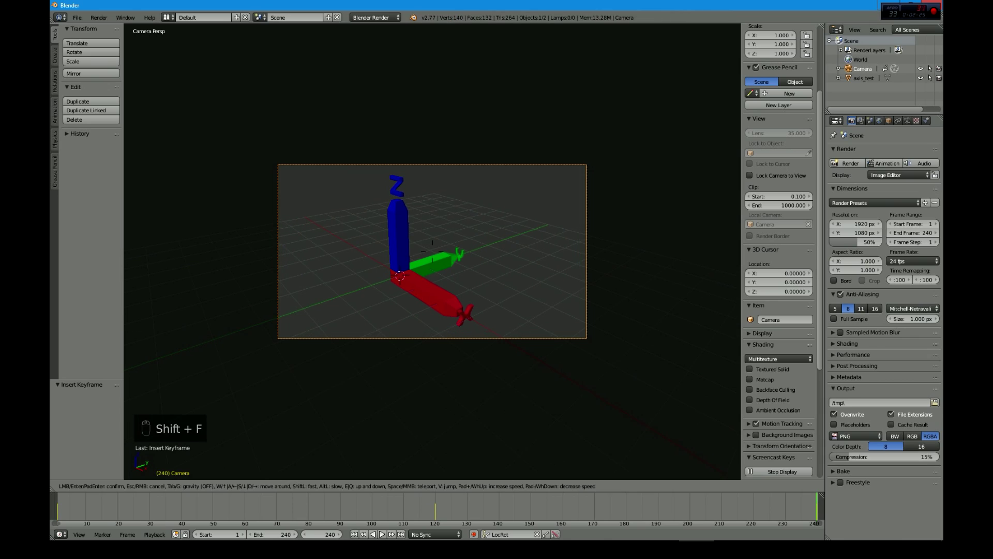
left_click(433, 251)
left_click(545, 534)
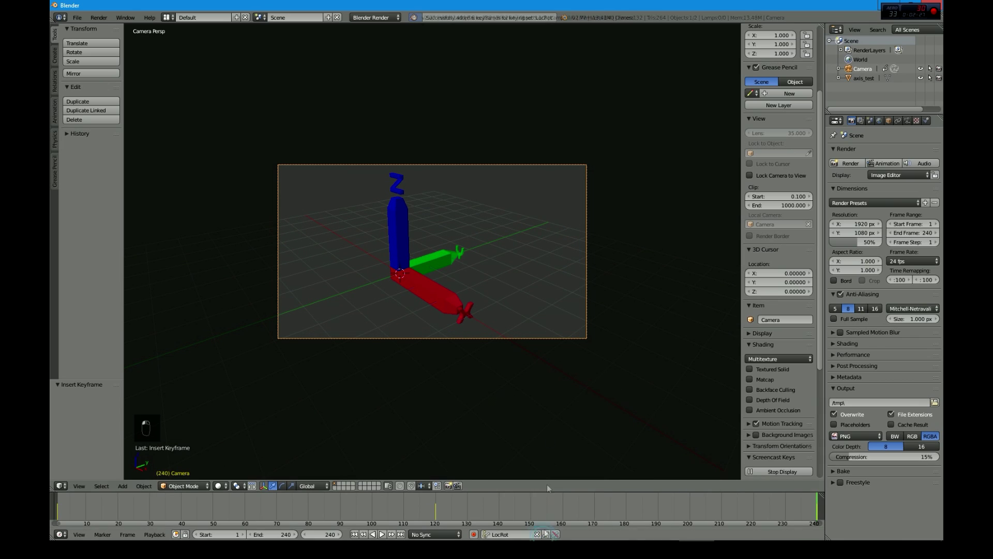
- Play the animation, rewind to frame 1, and orbit out to view the whole scene
key("alt+a")
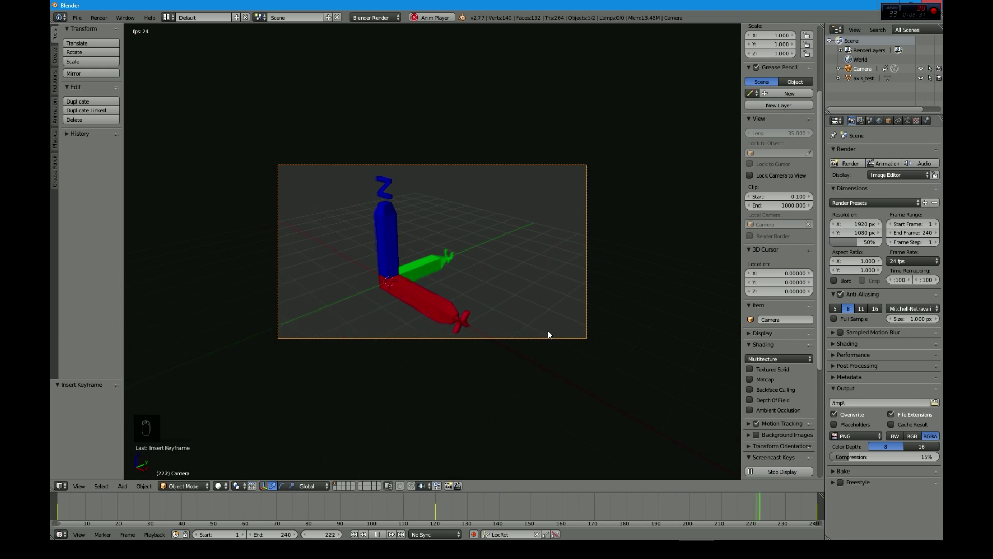
key("alt+a")
middle_click_drag(548, 303, 502, 293)
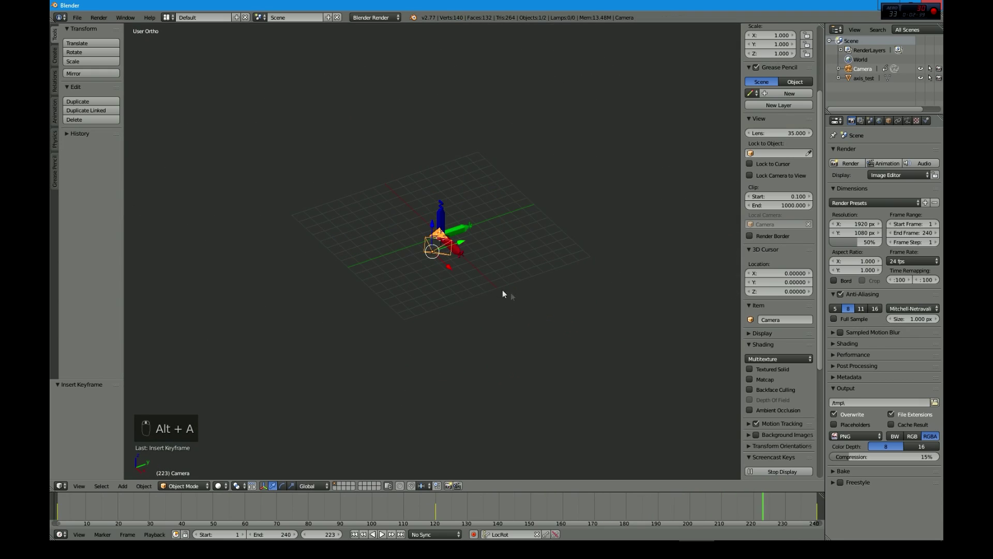
key("shift+Left")
middle_click_drag(372, 304, 487, 239)
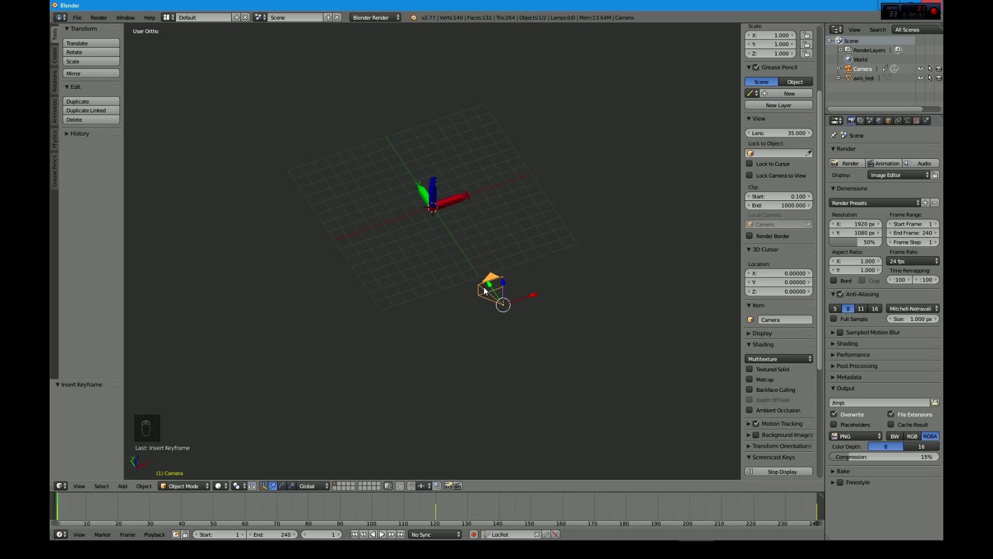
- Select axis_test, start an FBX export, and create a tutorial folder inside 43_tut_import
right_click(442, 201)
scroll(444, 178, "up", 4)
middle_click_drag(445, 163, 455, 200, "shift")
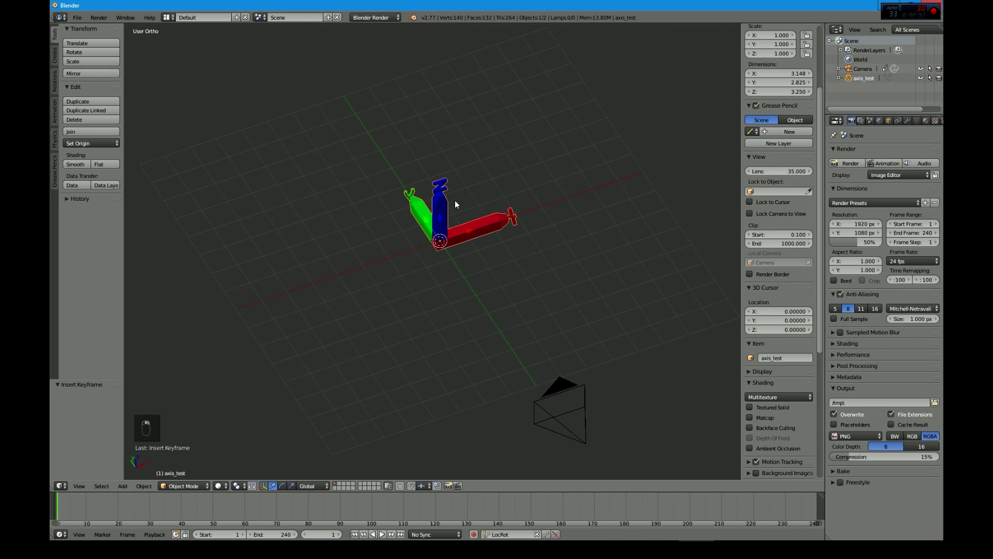
left_click(77, 17)
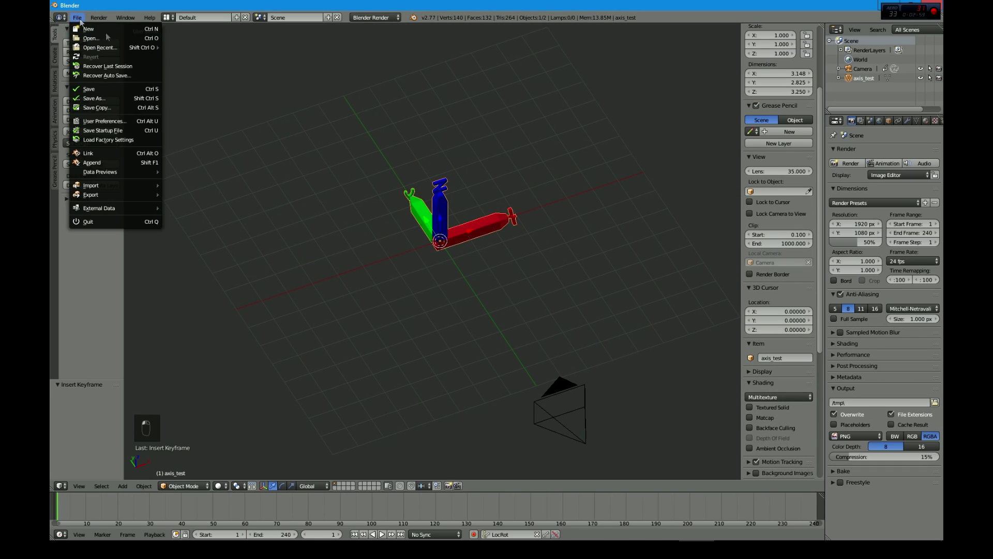
mouse_move(118, 187)
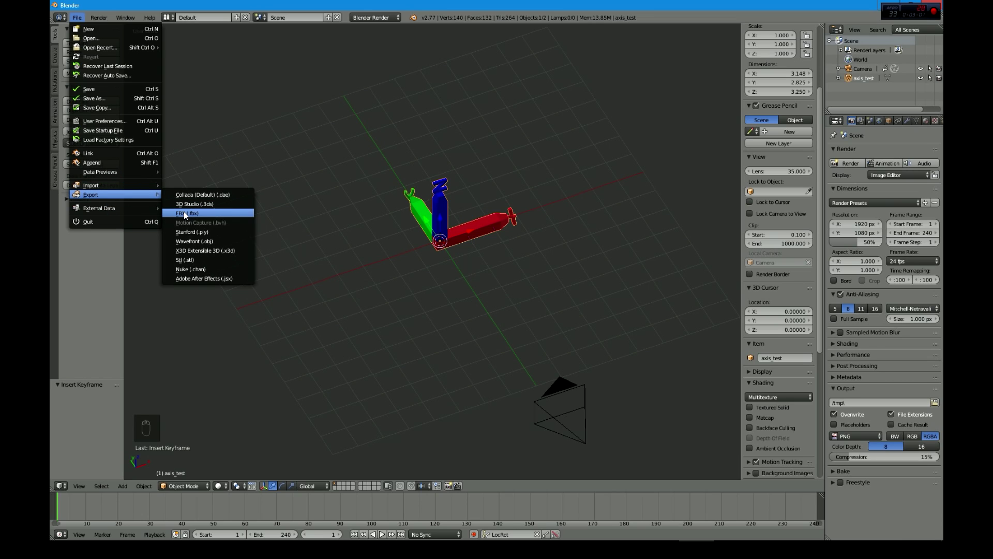
left_click(184, 213)
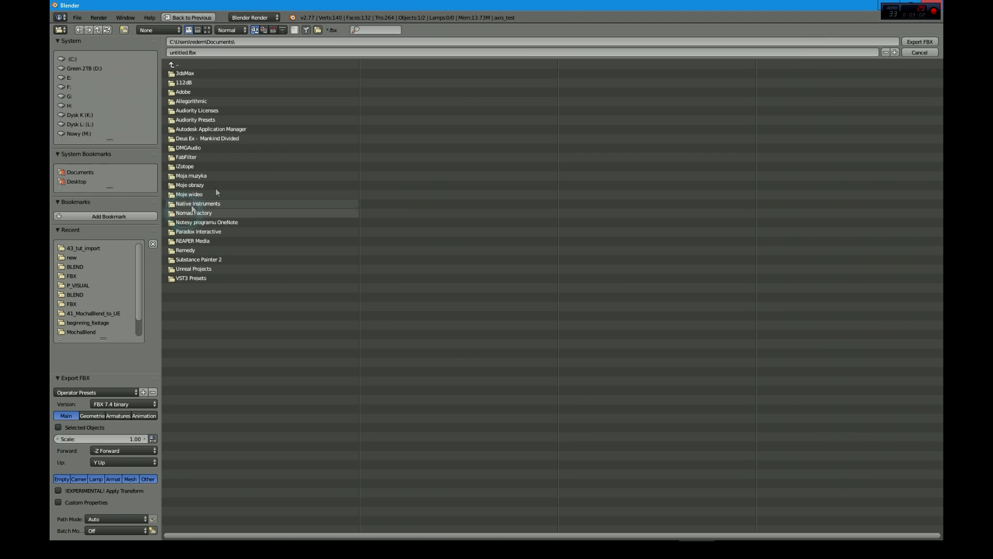
left_click(99, 249)
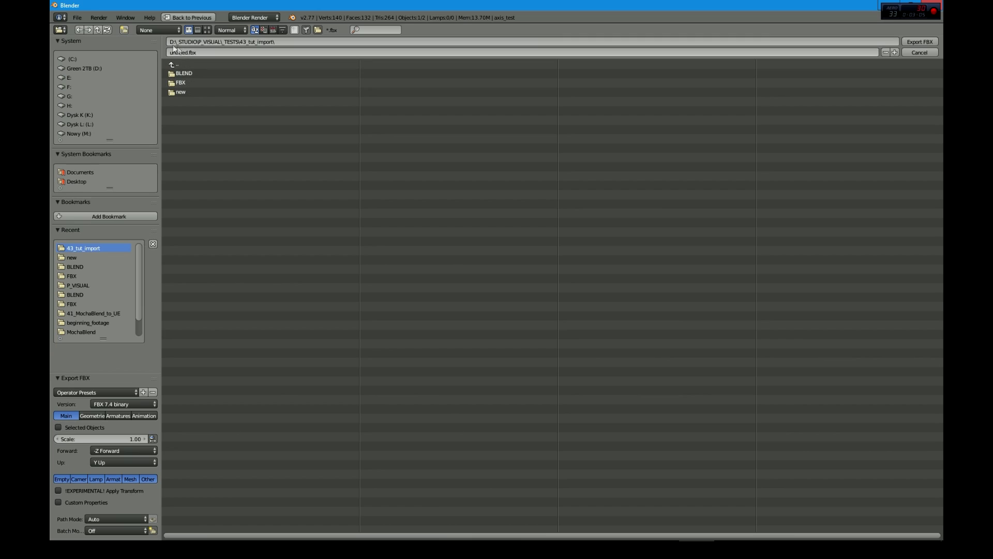
type("impor")
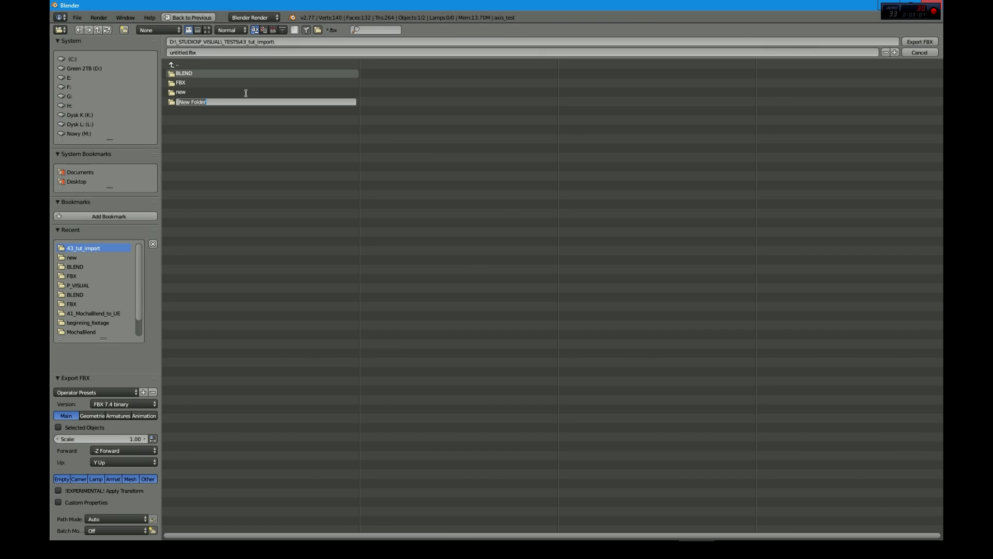
type("t\\tutorial")
key("Return")
left_click(189, 101)
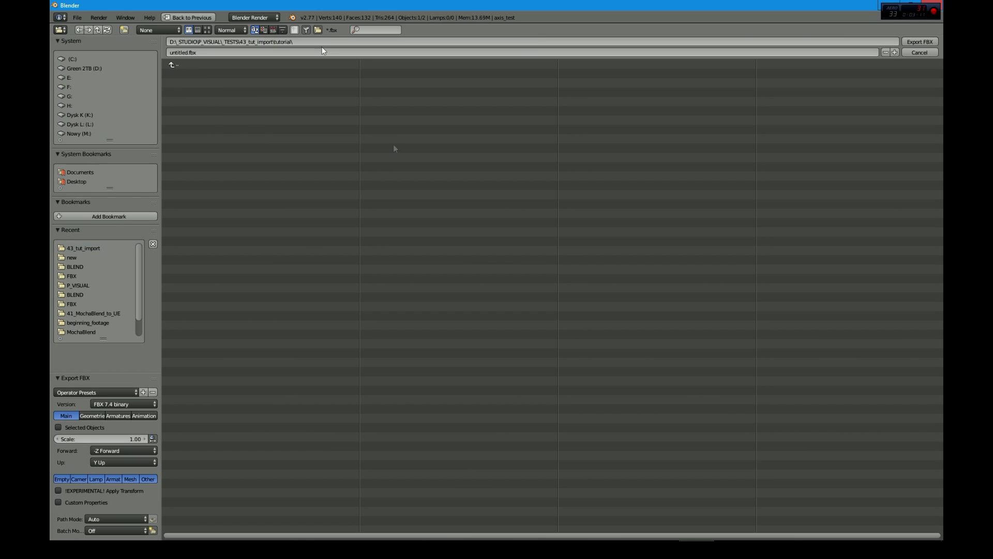
- Name the file axis.fbx, apply the Ue4 Fbx Export preset and export it
left_click(202, 53)
type("axis")
left_click(92, 392)
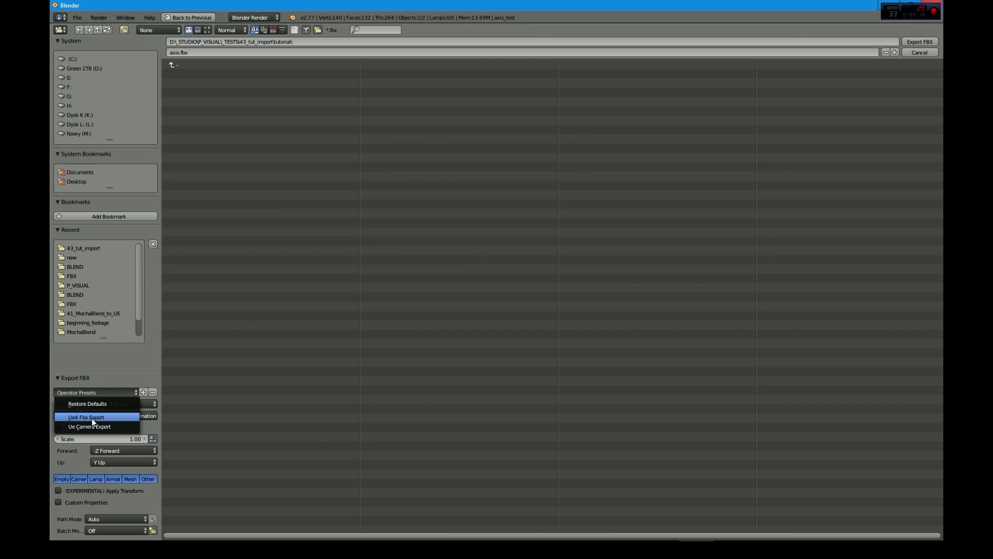
left_click(91, 418)
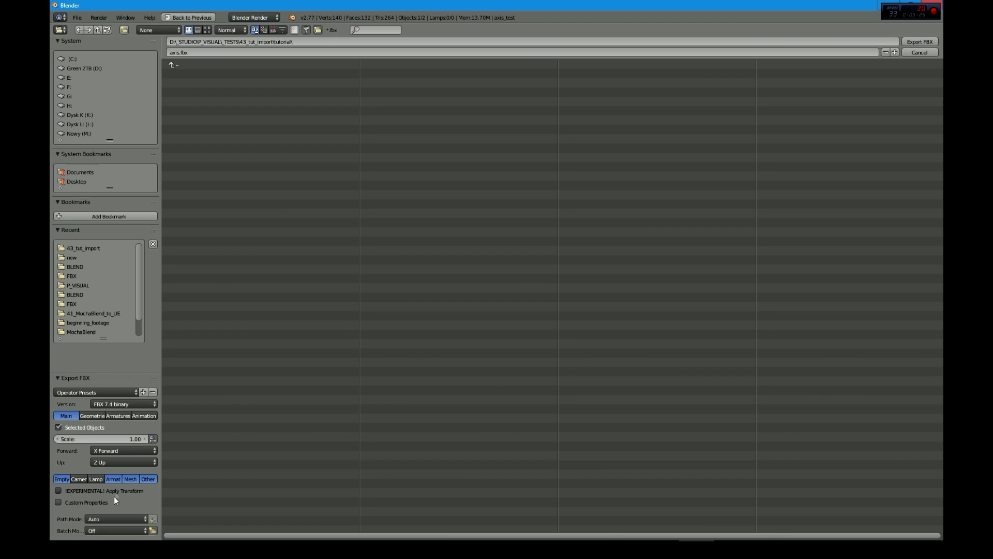
left_click(917, 43)
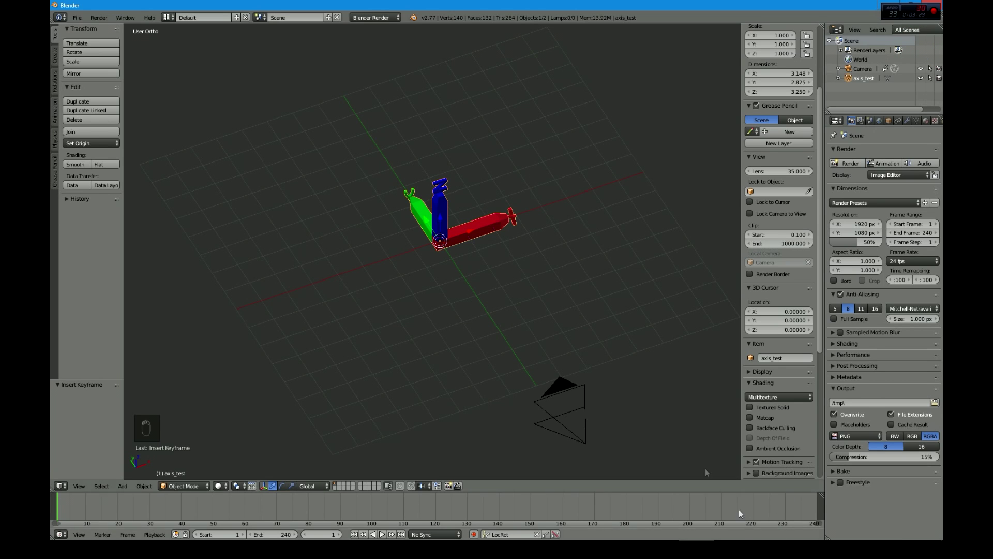
- In Unreal's Content Browser import, browse to the 43_tut_import/tutorial folder
key("alt+Tab")
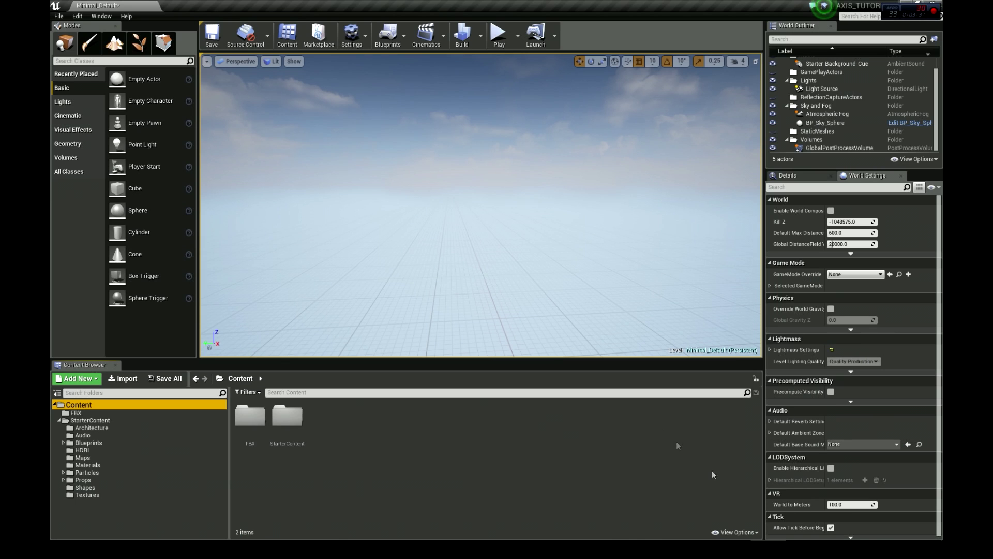
left_click(123, 378)
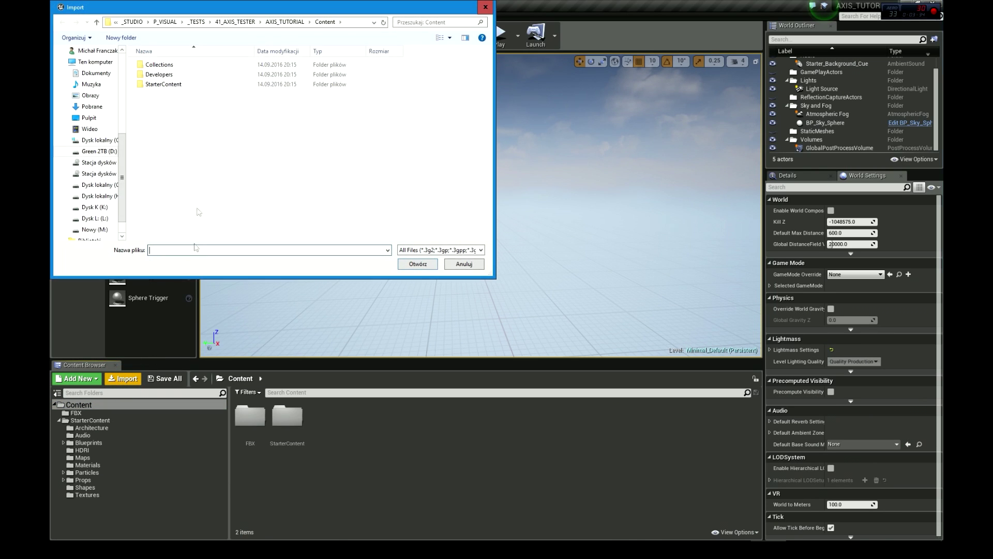
left_click(285, 21)
left_click(235, 21)
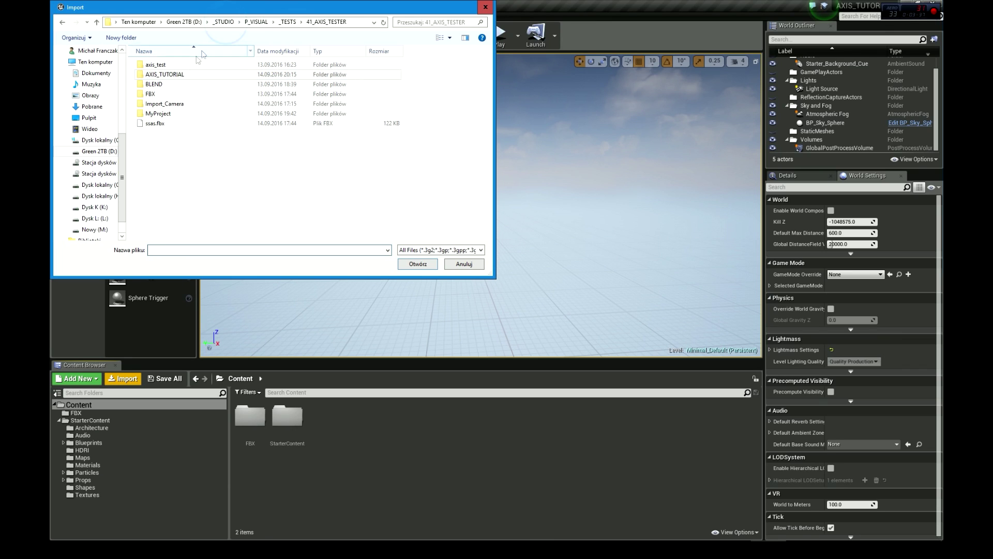
double_click(155, 94)
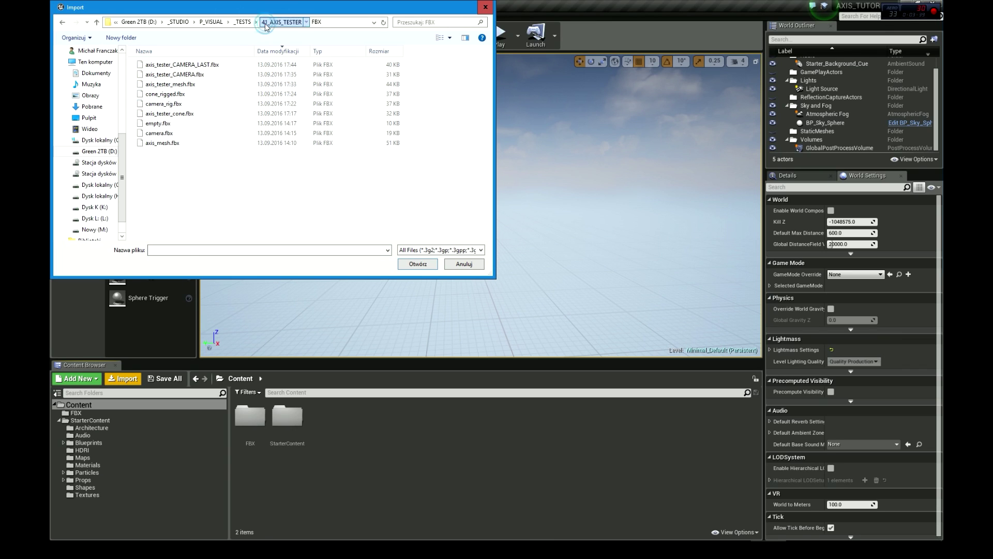
left_click(282, 21)
left_click(242, 22)
scroll(170, 155, "down", 3)
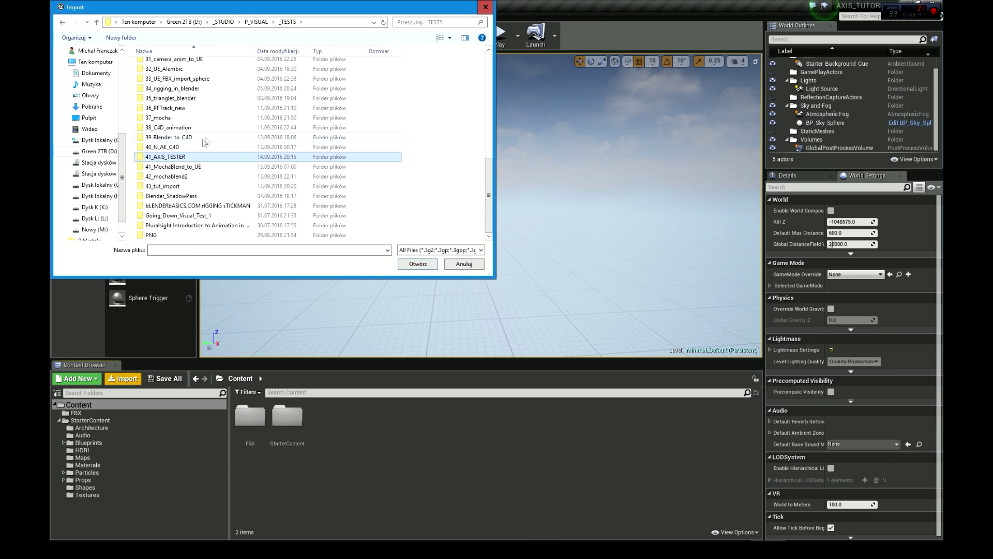
left_click(161, 191)
double_click(160, 186)
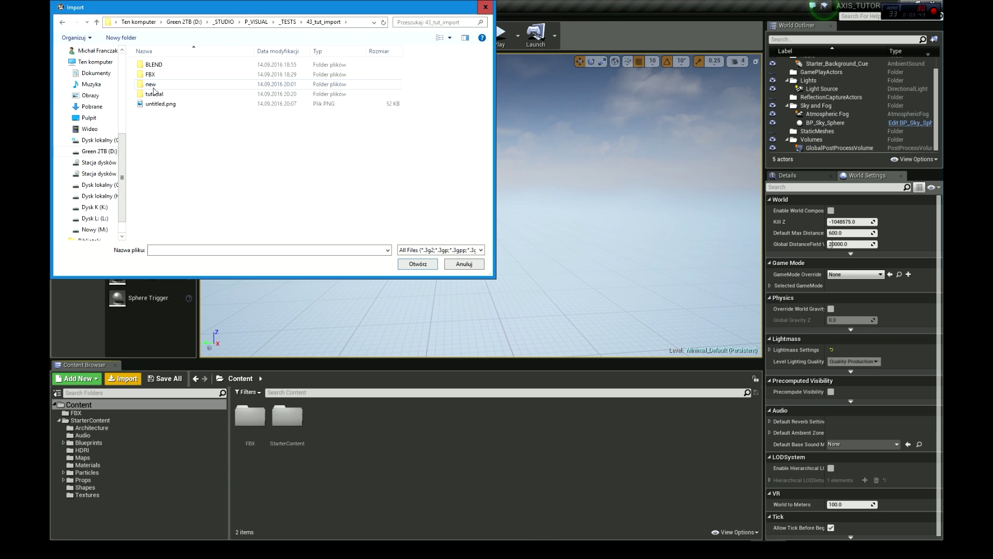
double_click(153, 94)
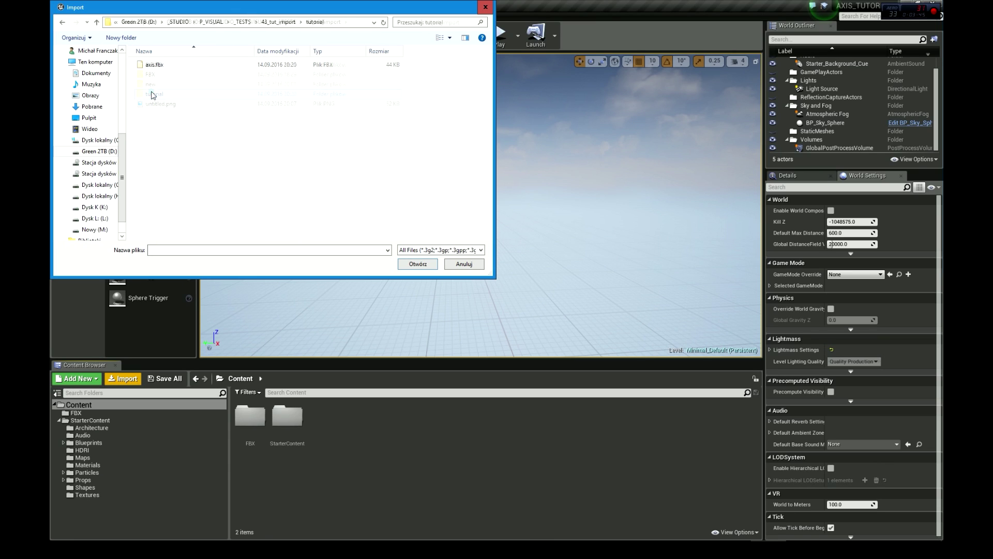
- Choose axis.fbx, expand Miscellaneous in FBX Import Options, and import it
left_click(154, 64)
left_click(417, 265)
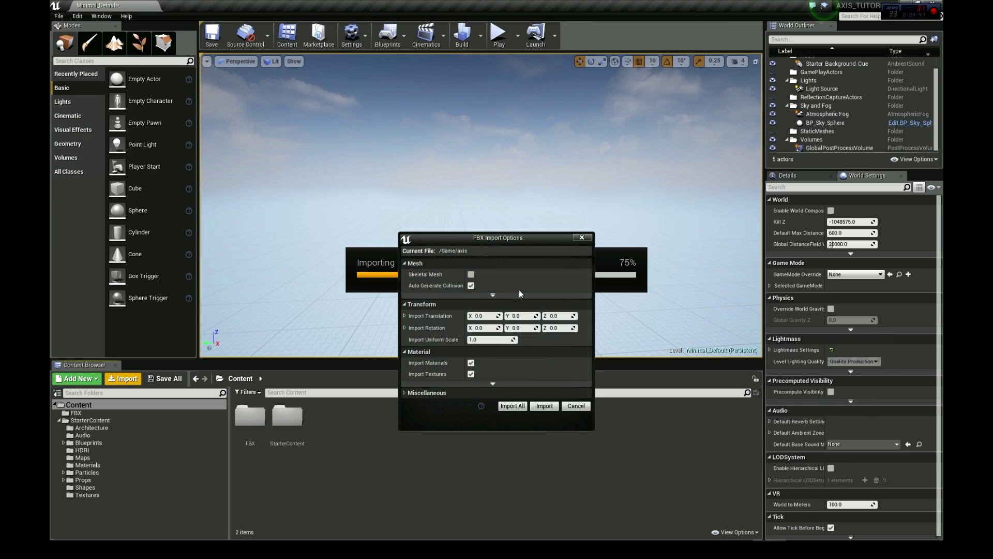
left_click(418, 393)
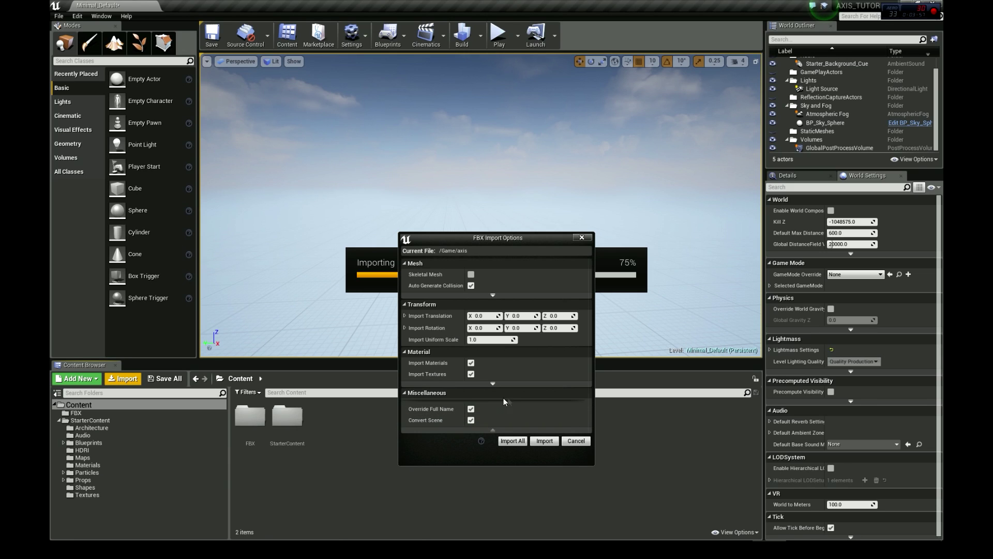
left_click(544, 441)
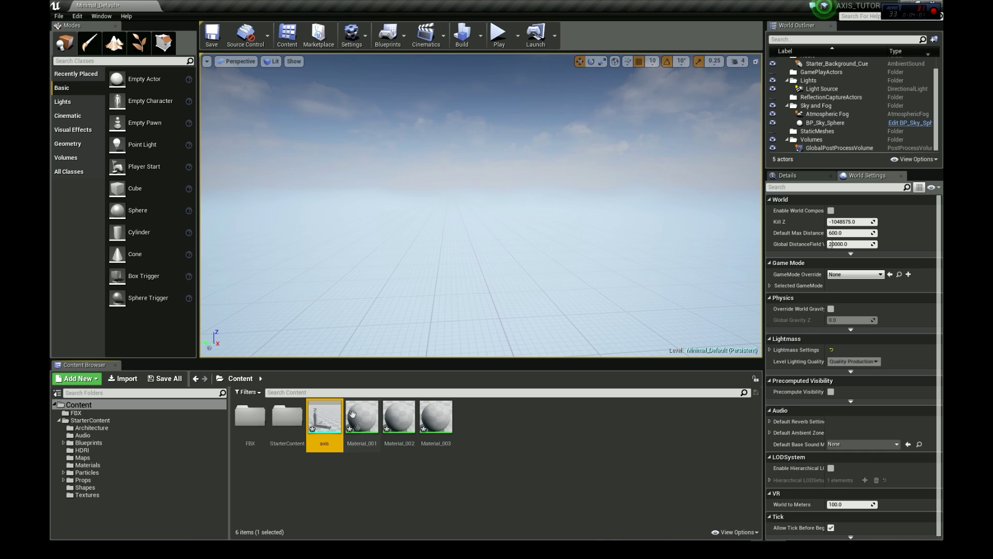
- Drag the axis mesh into the level, reset its Location to 0, 0, 0, and focus on it
left_click_drag(324, 418, 441, 267)
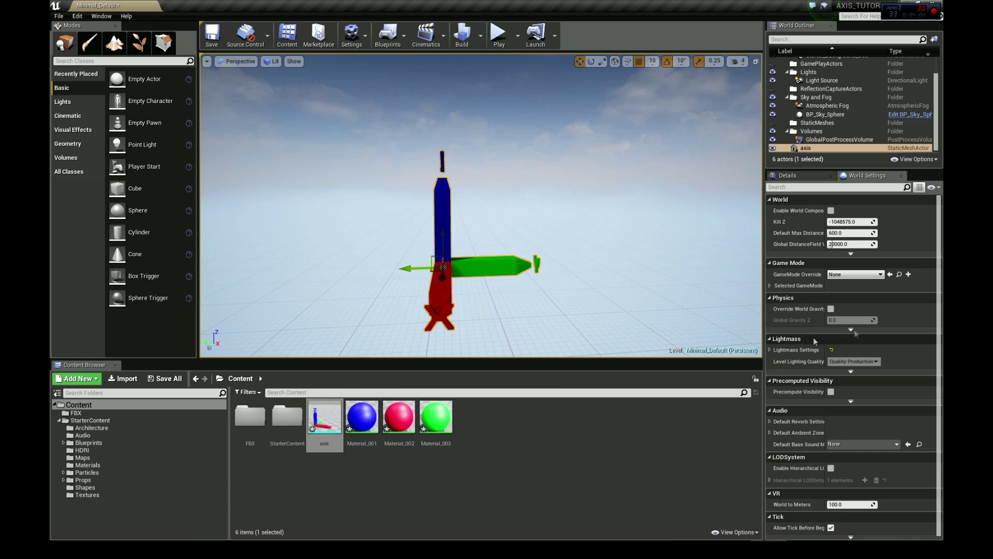
right_click(494, 228)
key("Escape")
left_click(801, 179)
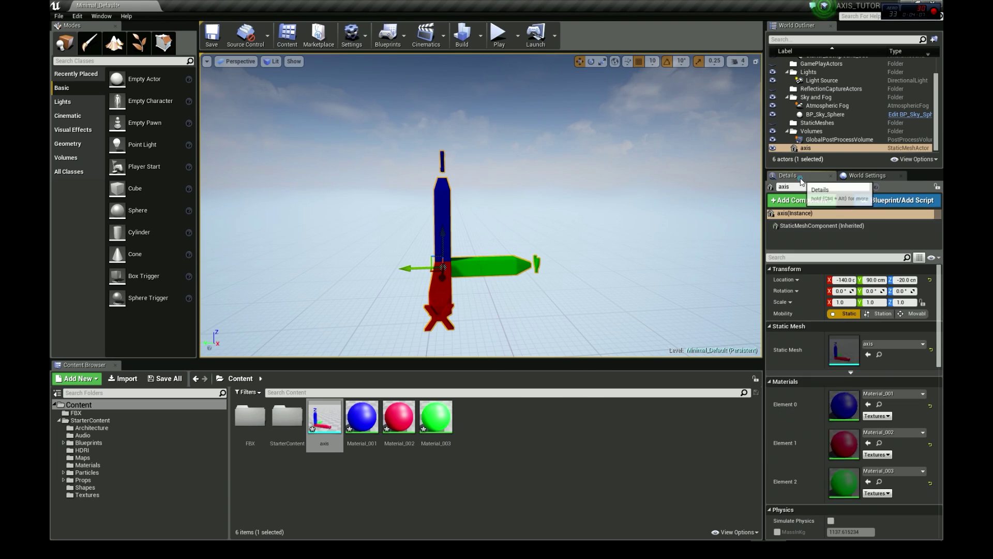
left_click(930, 280)
scroll(572, 257, "down", 5)
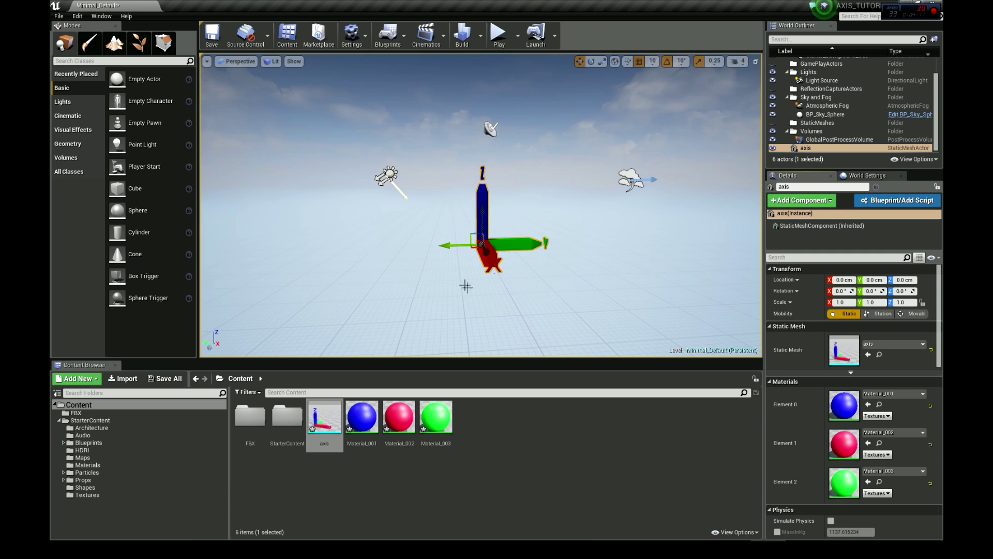
right_click_drag(466, 281, 445, 279)
key("f")
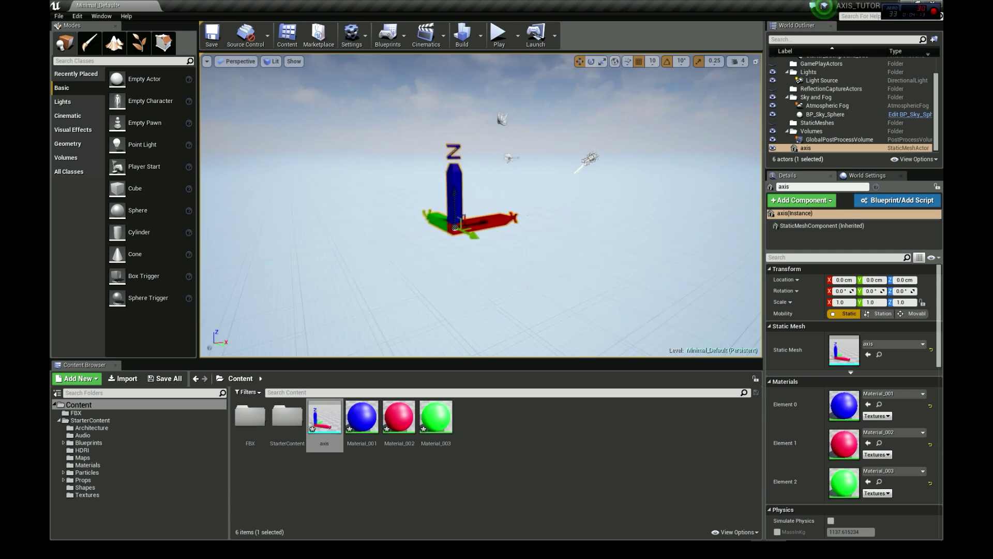
scroll(481, 207, "up", 3)
right_click_drag(470, 303, 496, 303)
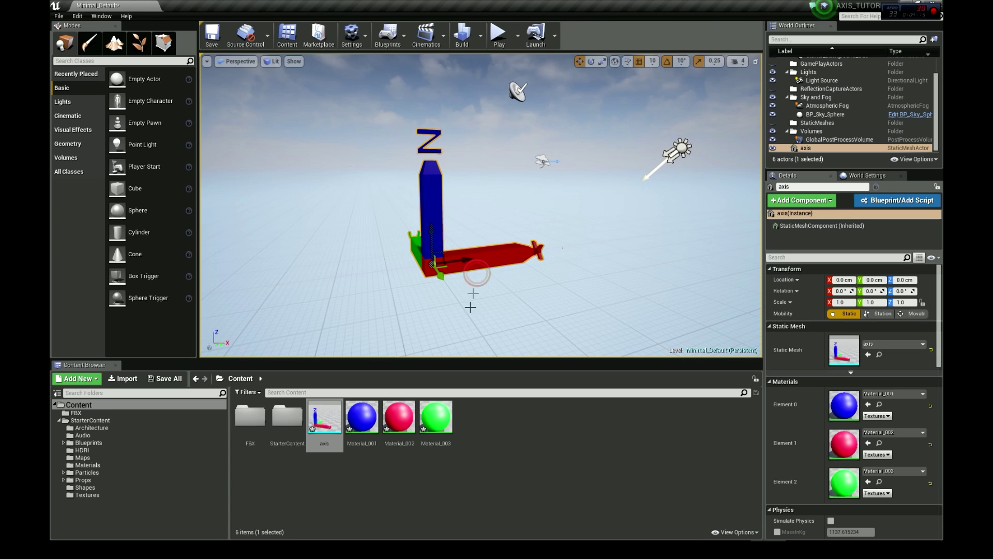
- Back in Blender, add a Plain Axes empty at the origin
key("alt+Tab")
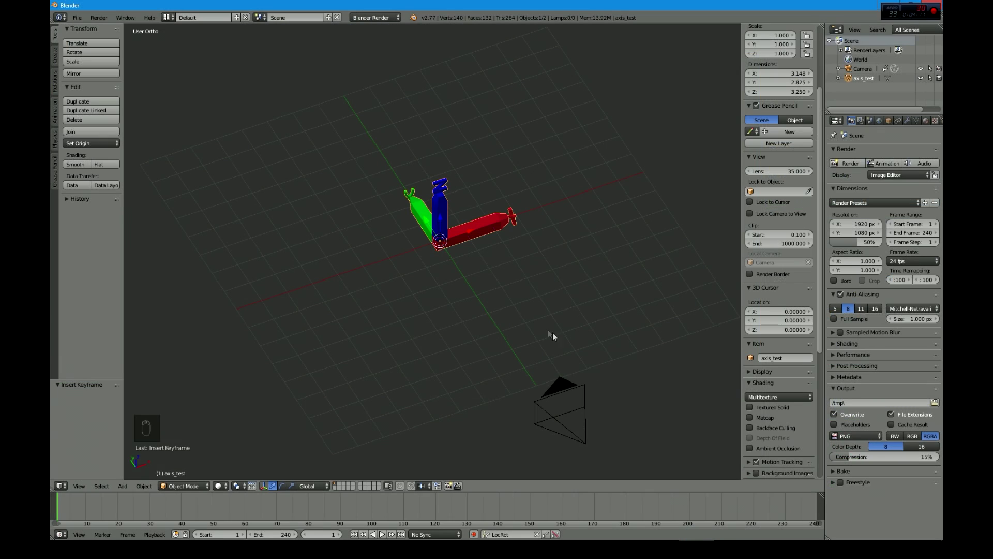
right_click(569, 393)
scroll(545, 358, "down", 4)
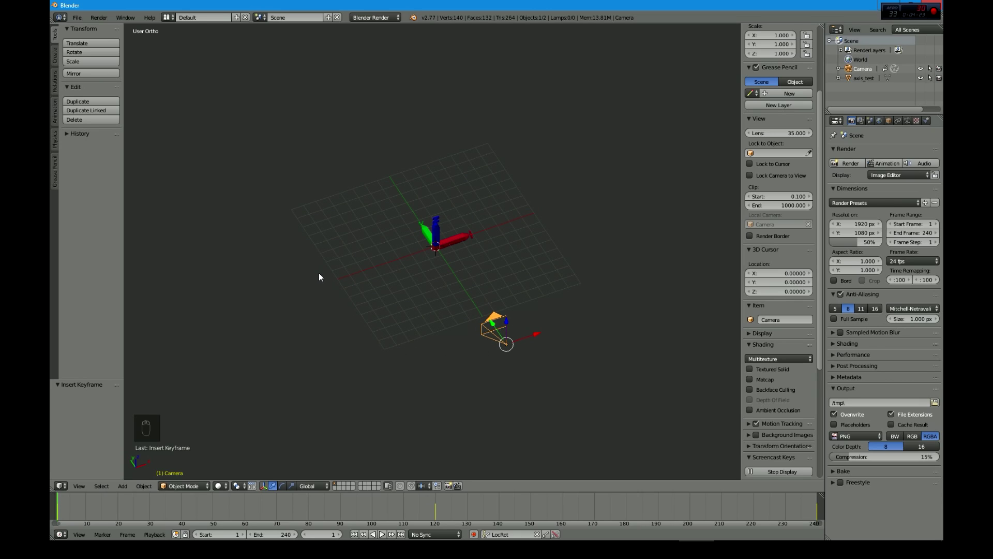
scroll(398, 283, "up", 2)
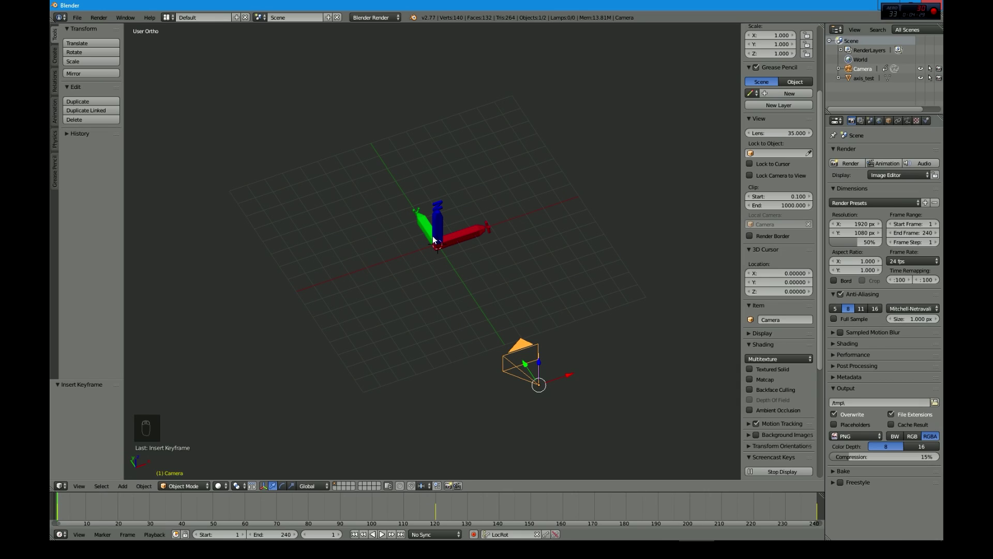
key("shift+a")
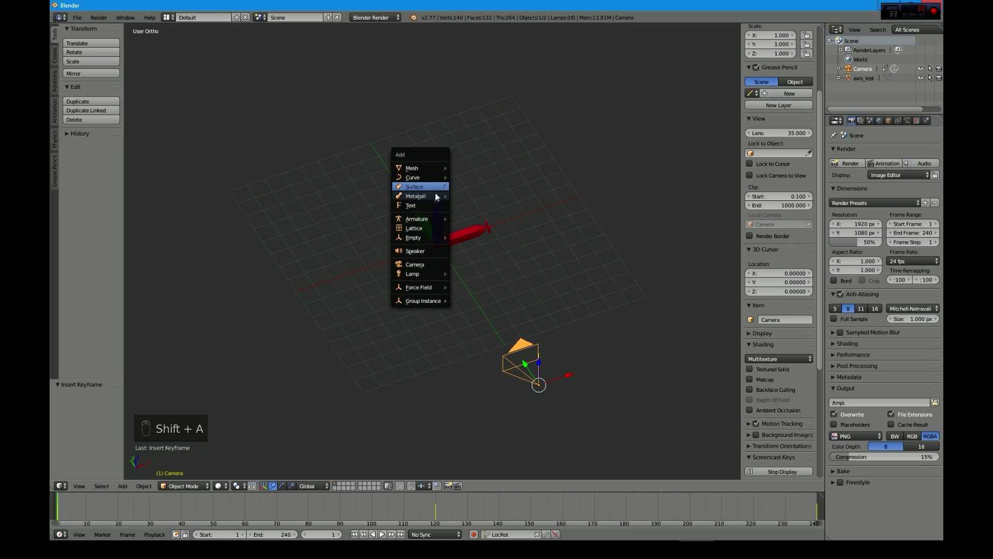
mouse_move(428, 238)
left_click(468, 237)
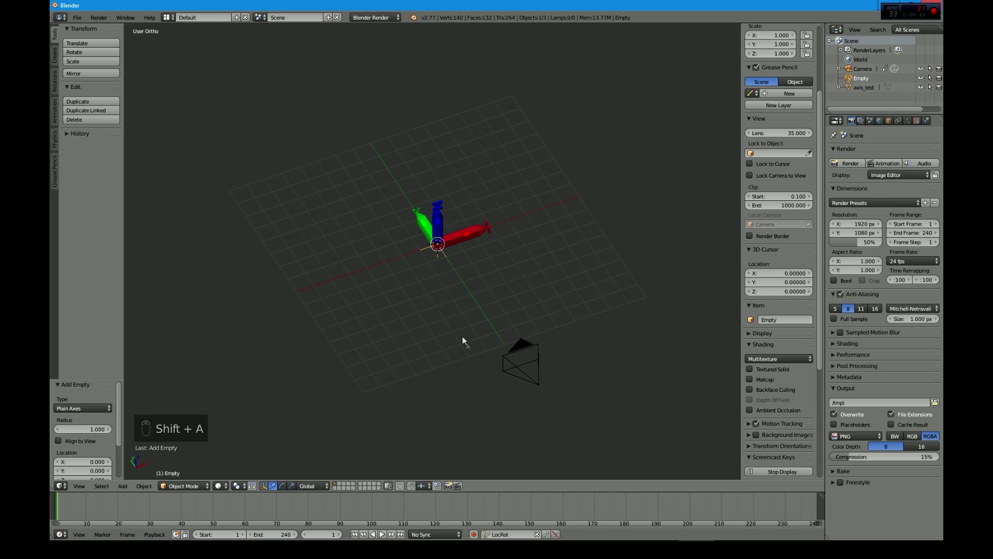
- Duplicate the camera and parent Camera.001 to the Empty
right_click(519, 350)
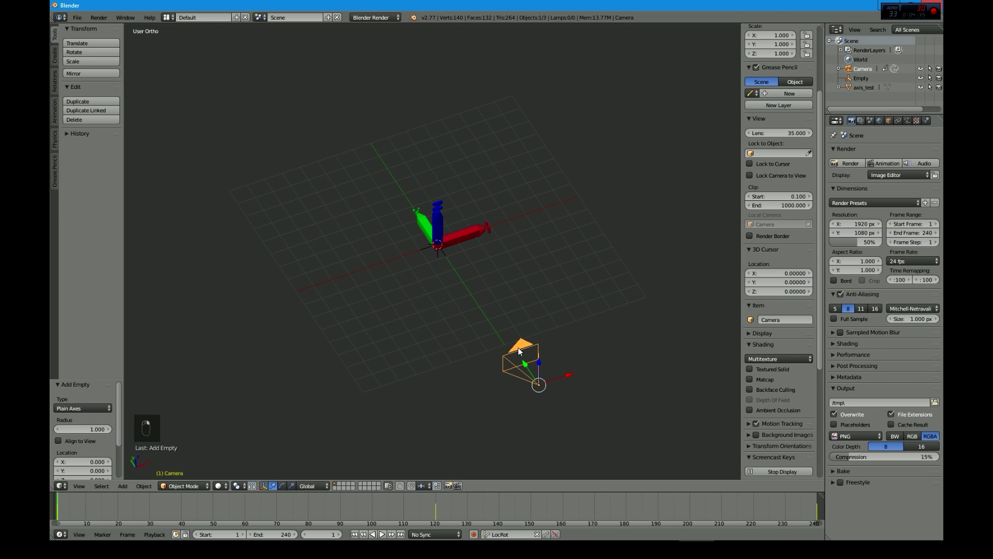
key("shift+d")
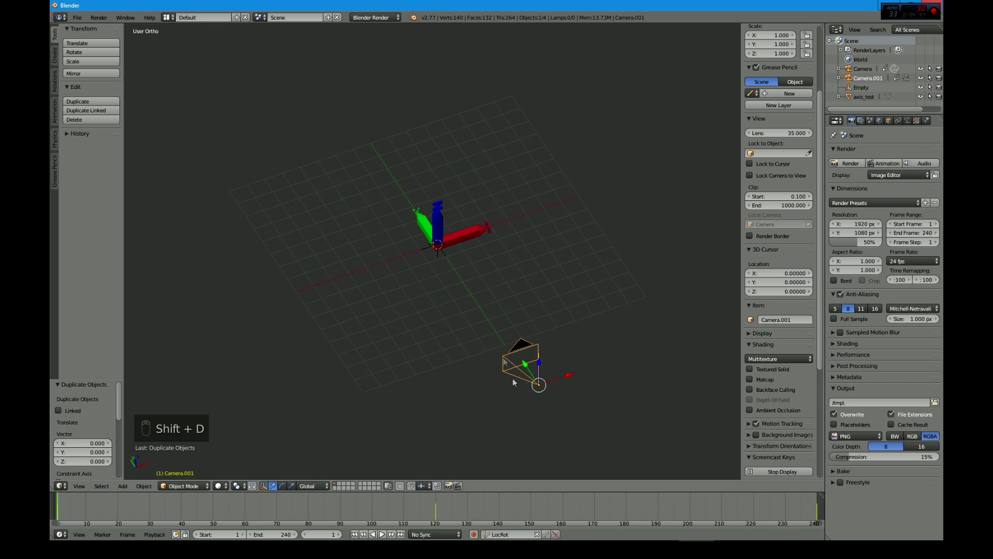
right_click(436, 256, "shift")
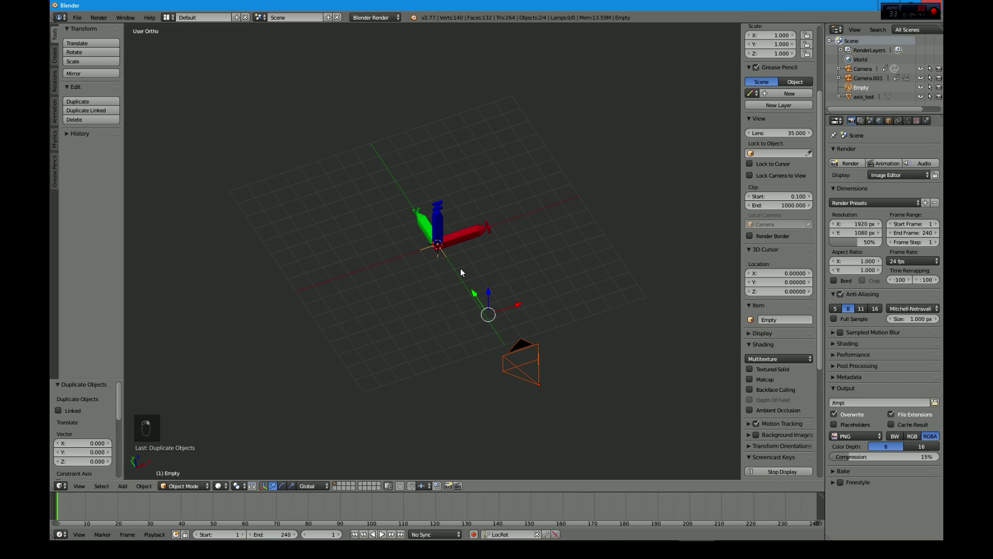
key("ctrl+p")
left_click(460, 268)
- Rotate the Empty -90° about Z
right_click(439, 259)
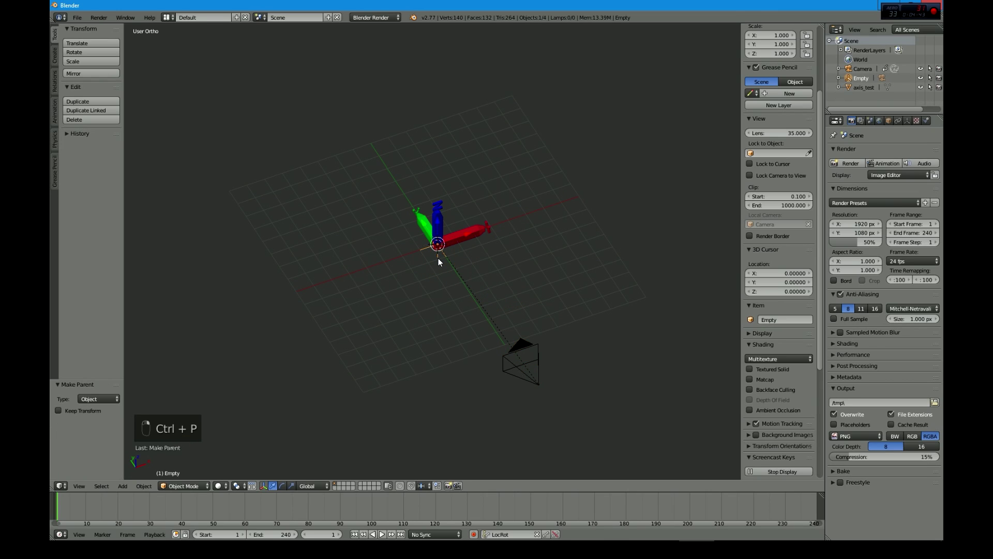
key("r")
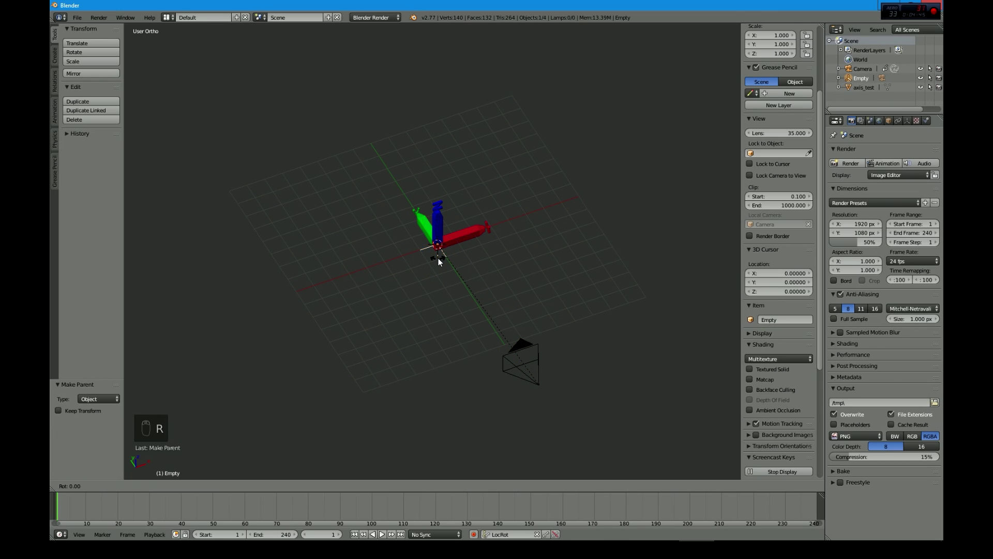
type("z")
type("-90")
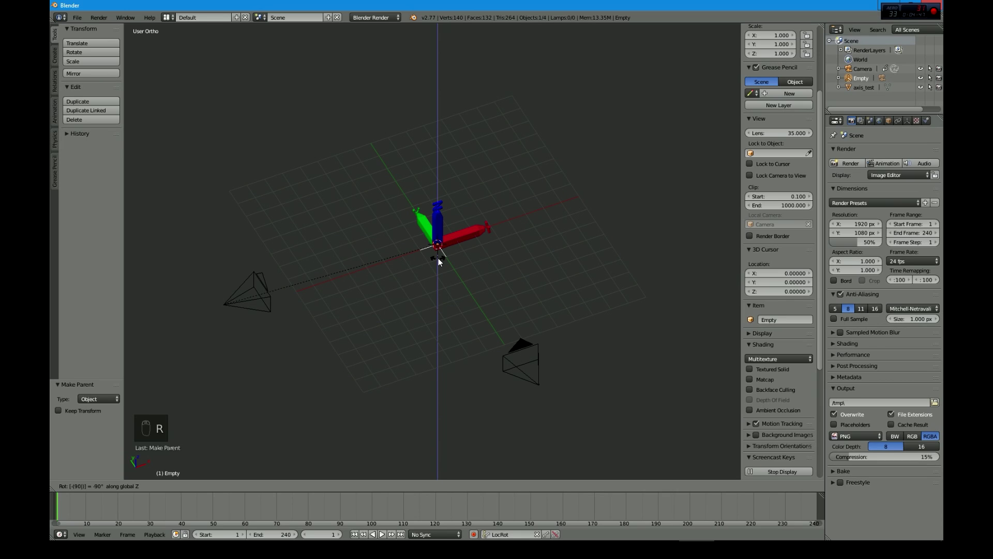
key("Return")
- Preview the animation, rewind to frame 1, and check Camera.001 and the Empty
key("alt+a")
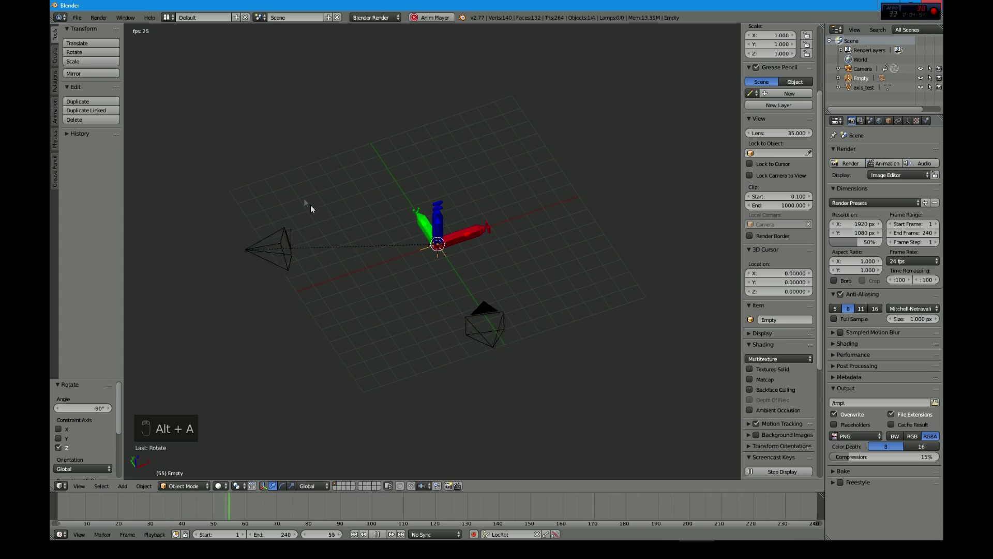
key("alt+a")
key("shift+Left")
right_click(255, 289)
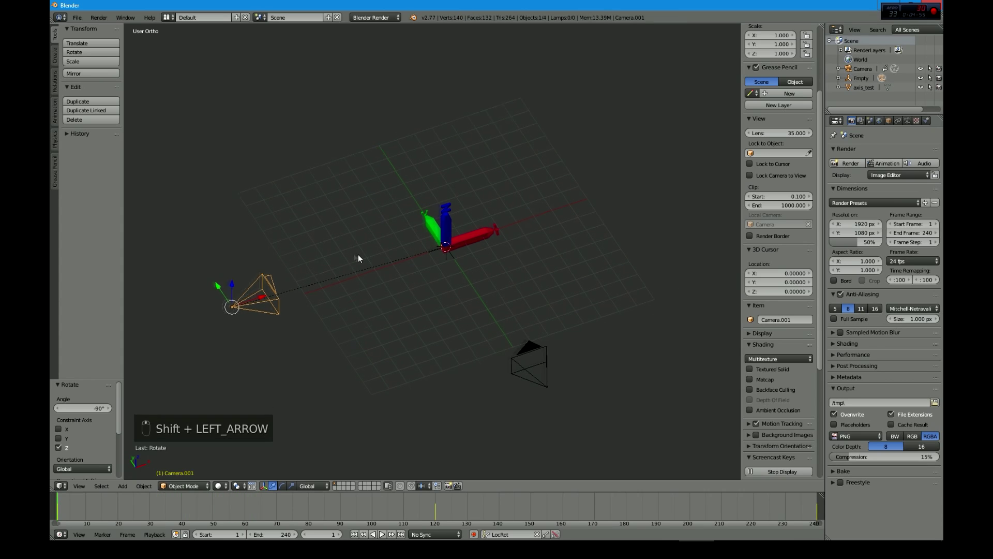
middle_click_drag(358, 253, 455, 263, "shift")
right_click(480, 266)
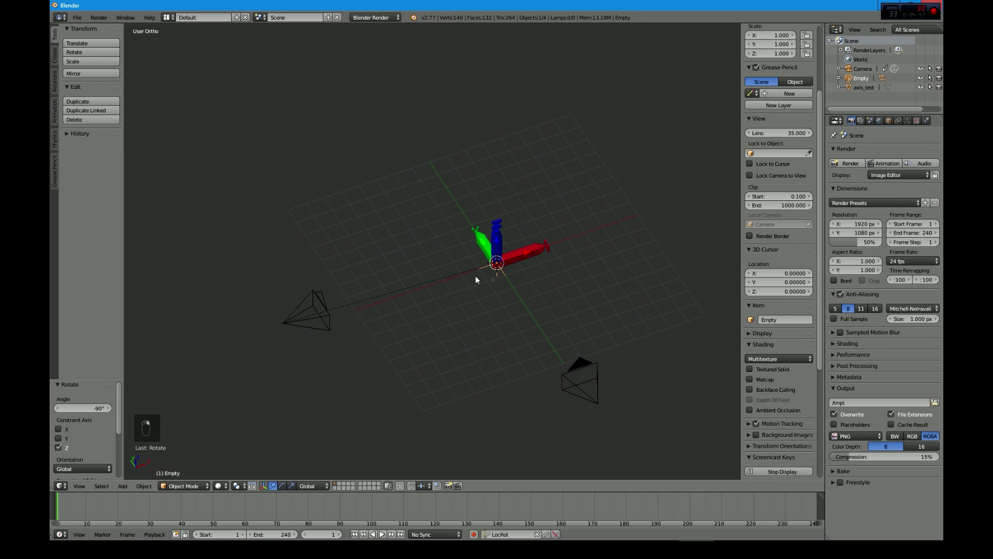
right_click(312, 299)
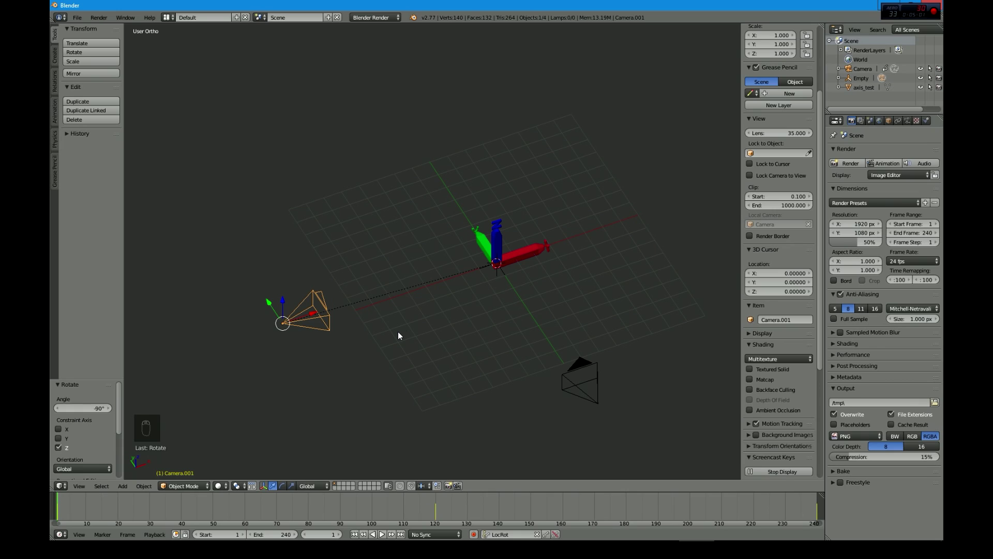
- Add a camera at the origin with a Copy Transforms constraint targeting Camera.001
key("shift+a")
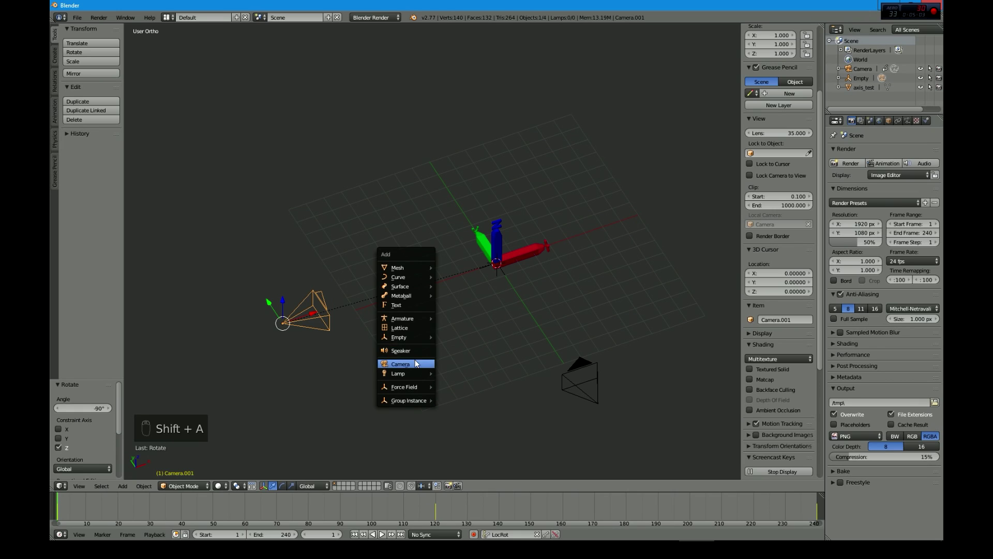
left_click(424, 361)
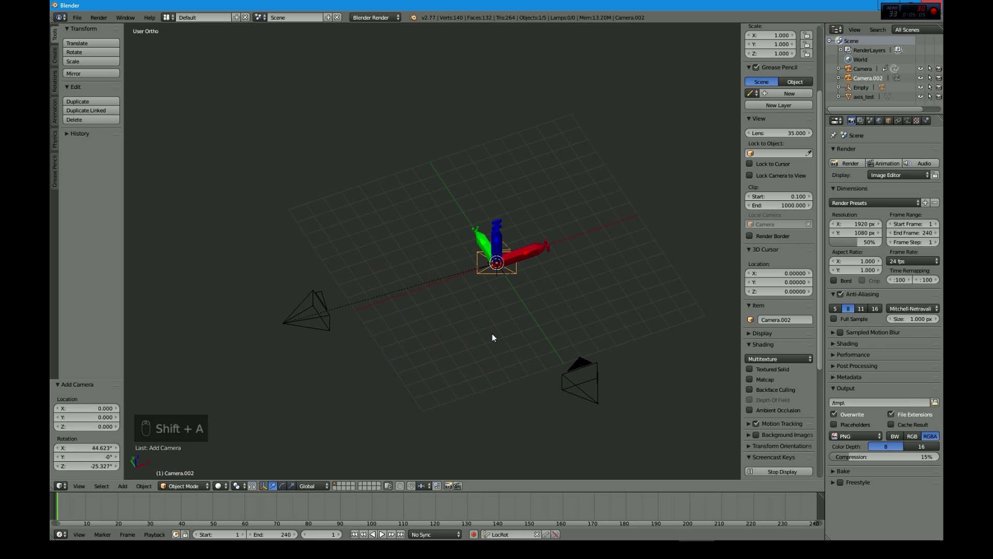
left_click(898, 122)
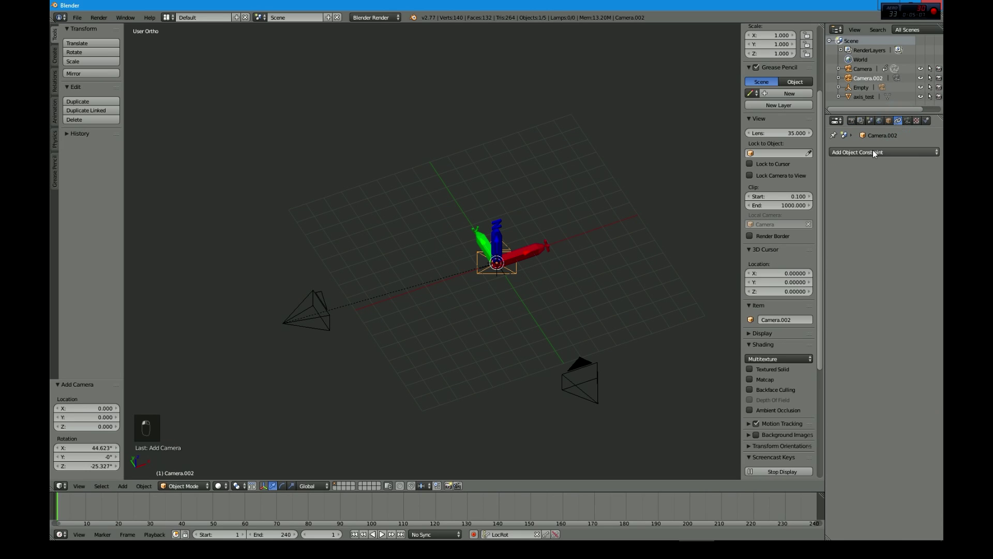
left_click(873, 152)
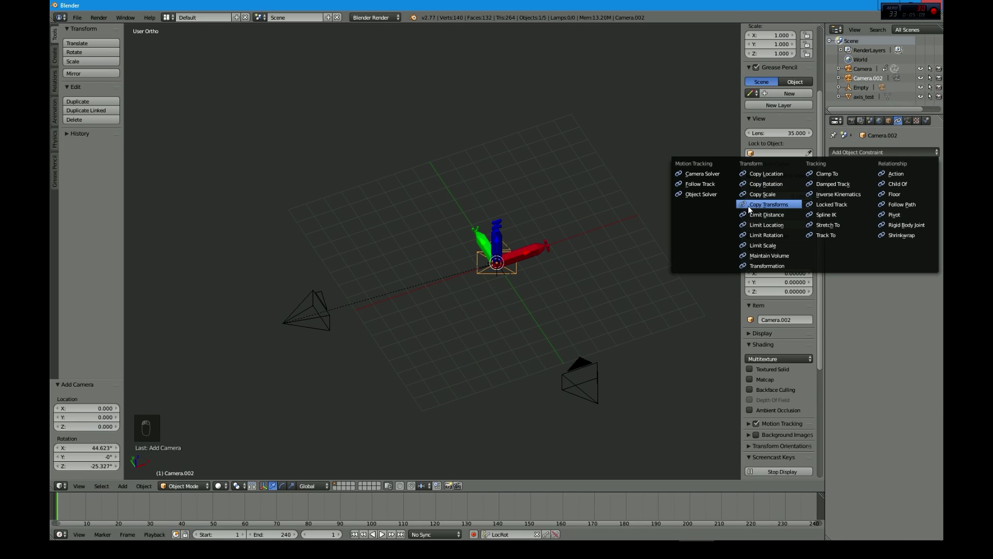
left_click(762, 204)
left_click(888, 187)
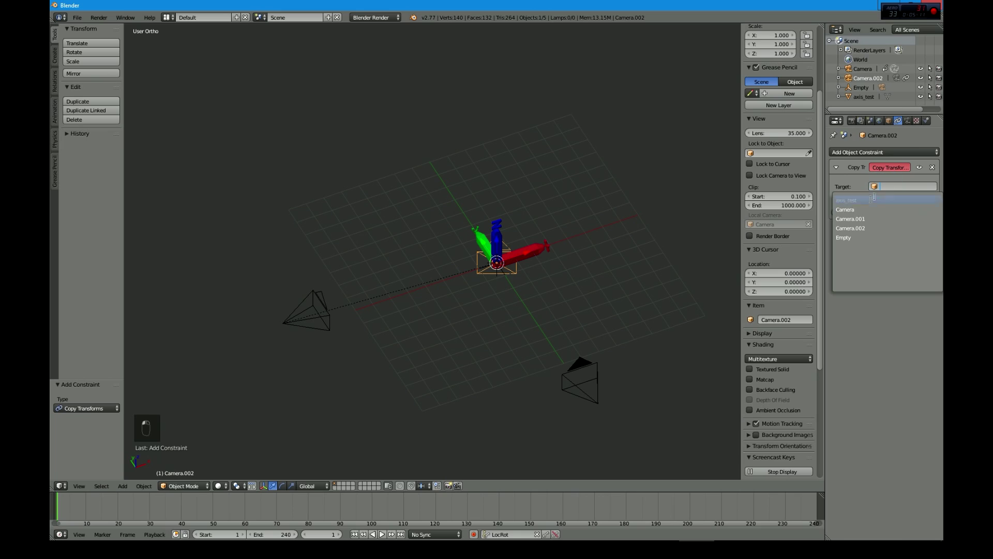
left_click(858, 219)
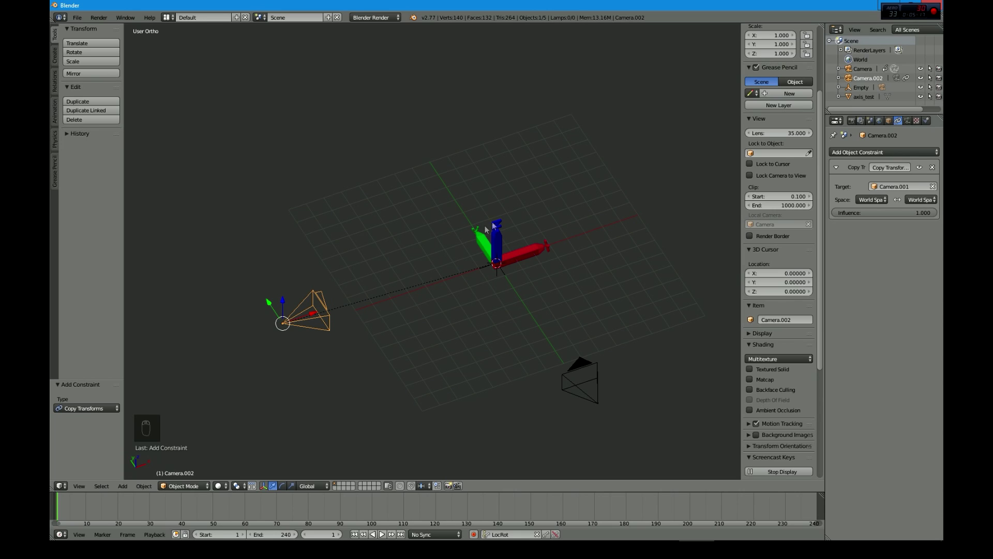
- Rename Camera.002 to cam_export in its Object properties
left_click(888, 121)
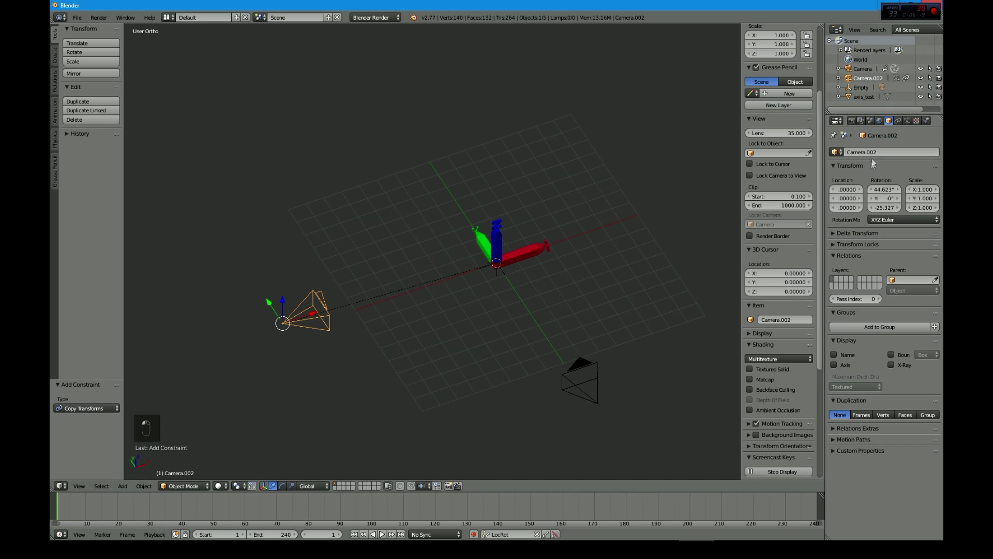
left_click(846, 149)
key("BackSpace")
type("cam_export")
key("Return")
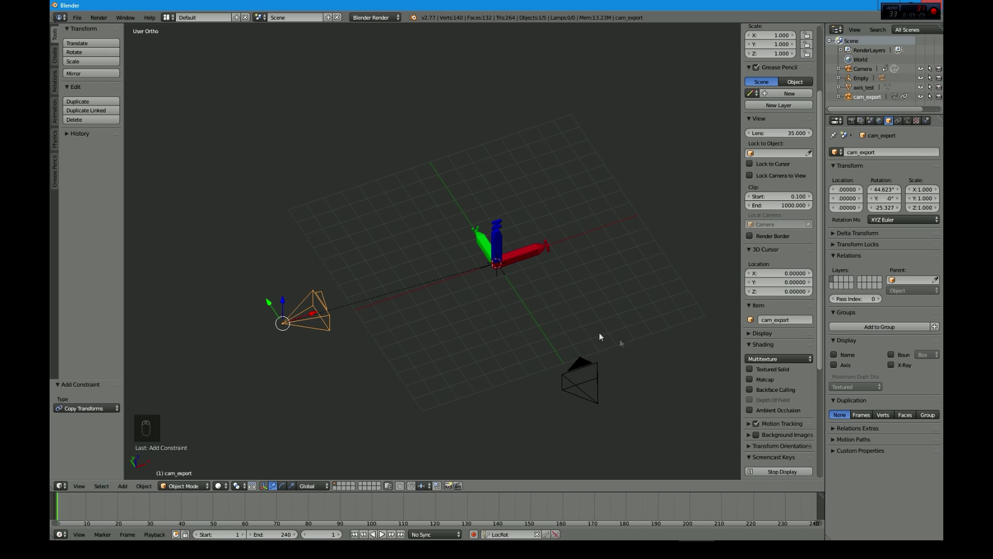
- Rename the original Camera object to cam_original
right_click(578, 362)
left_click(869, 152)
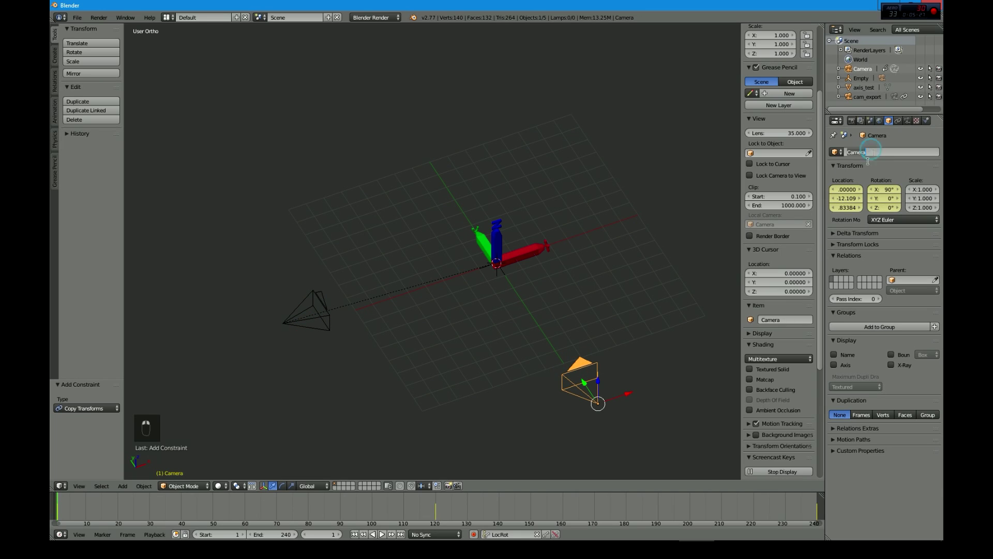
type("cam_original")
key("Return")
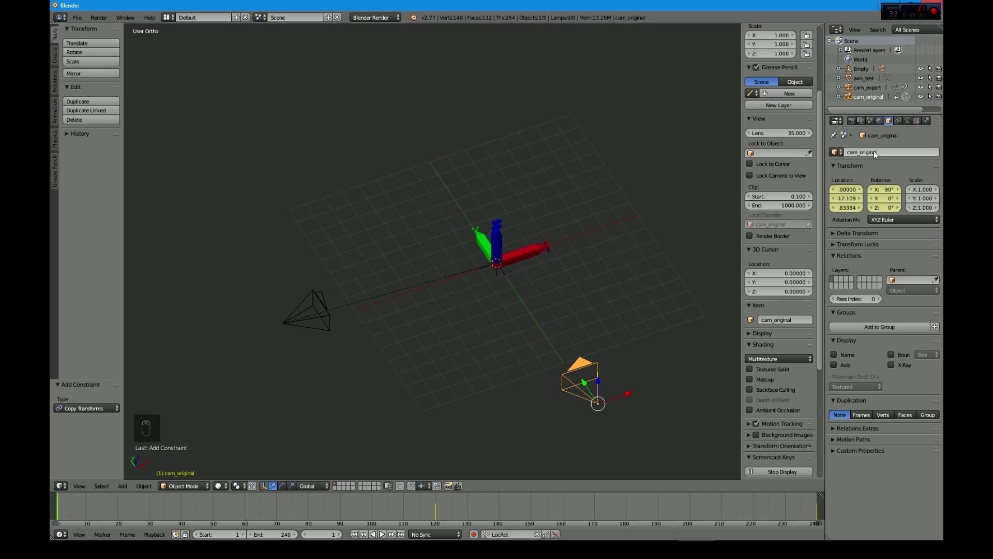
left_click_drag(822, 23, 807, 200)
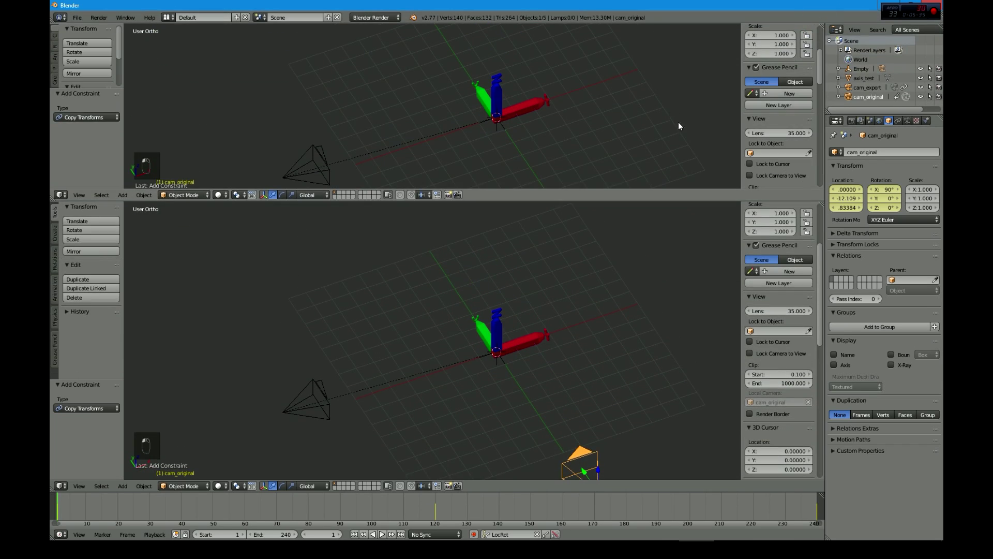
- Turn the upper viewport into a Graph Editor showing animation curves
key("shift+F12")
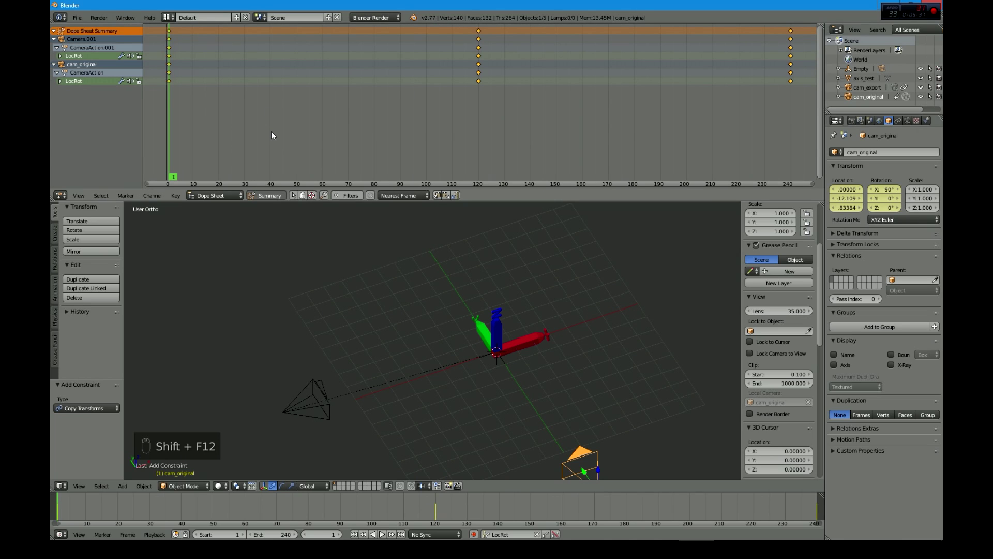
key("shift+F6")
scroll(438, 104, "down", 4)
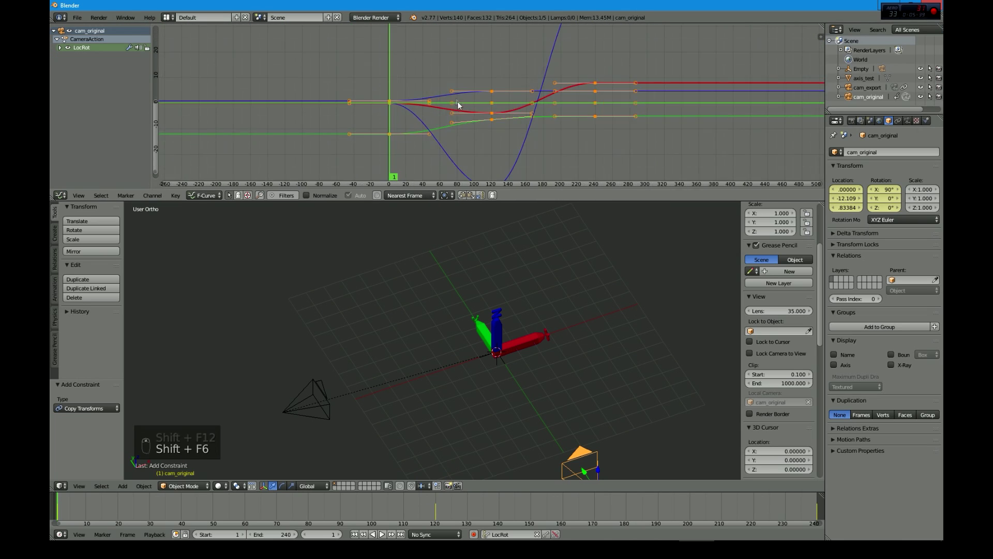
scroll(458, 101, "down", 6)
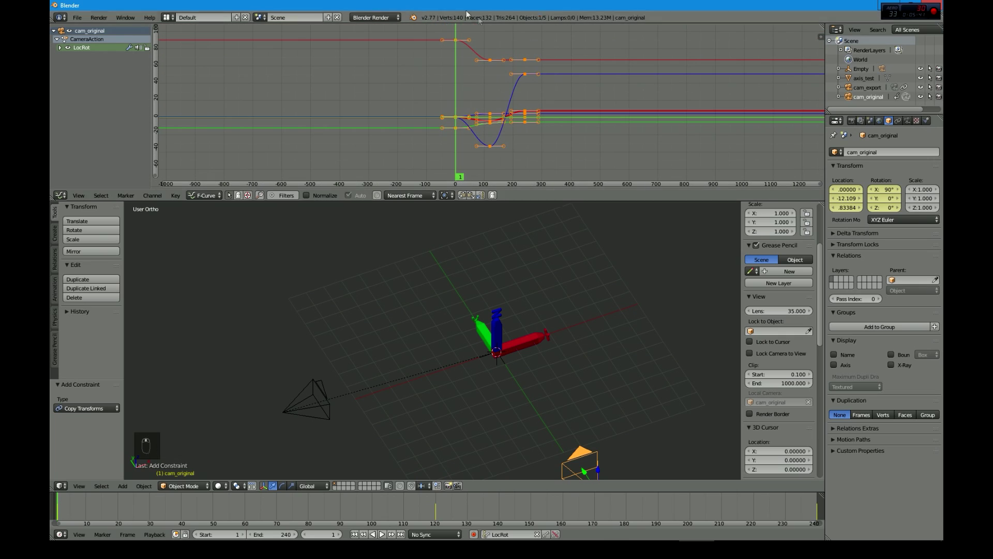
- Link Camera.001's animation data to cam_export with Ctrl+L, then select cam_export alone
right_click(329, 412)
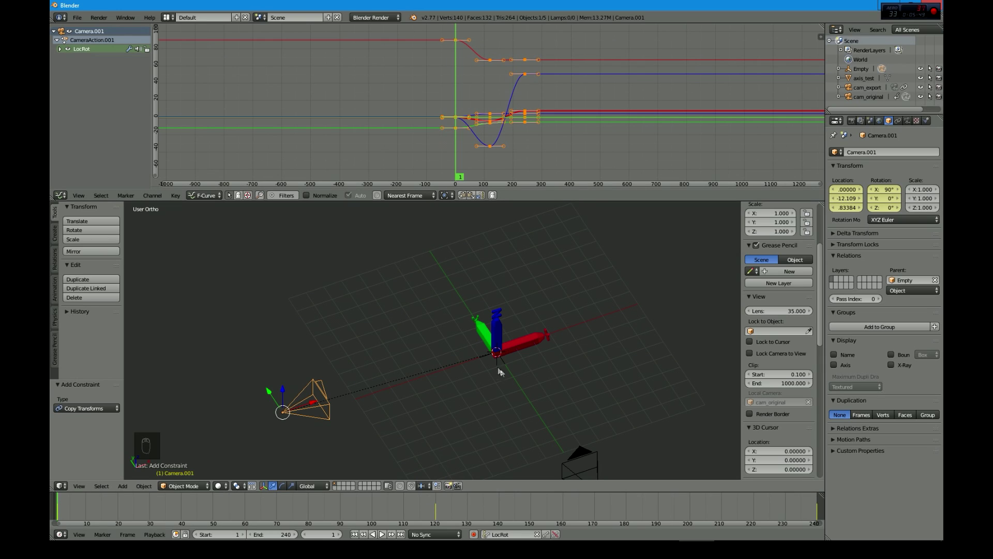
right_click(322, 392)
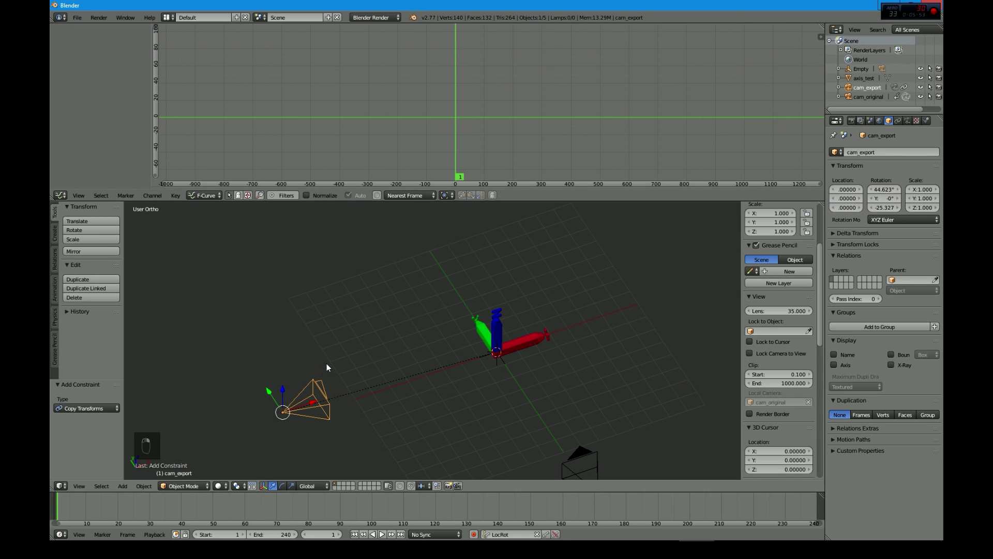
right_click(306, 386)
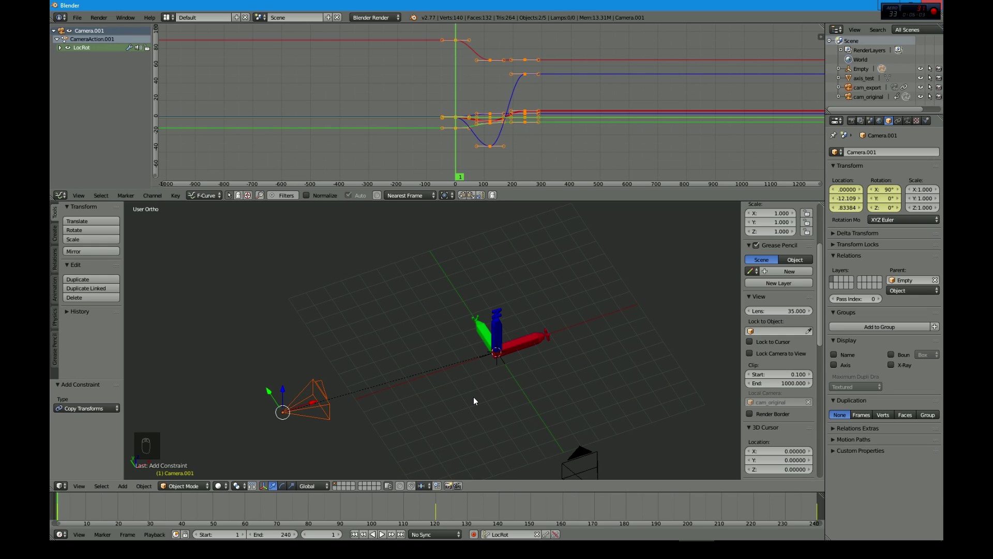
key("ctrl+l")
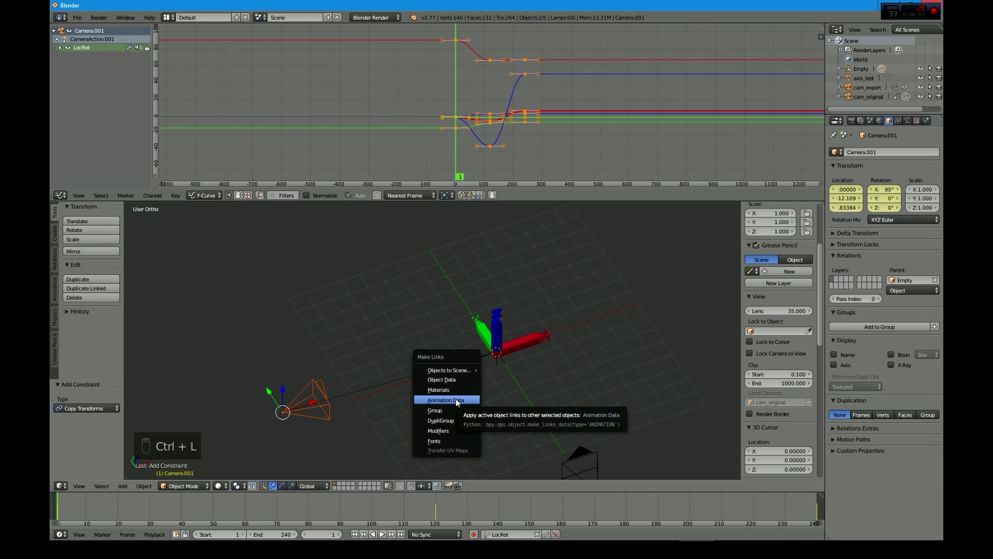
left_click(455, 399)
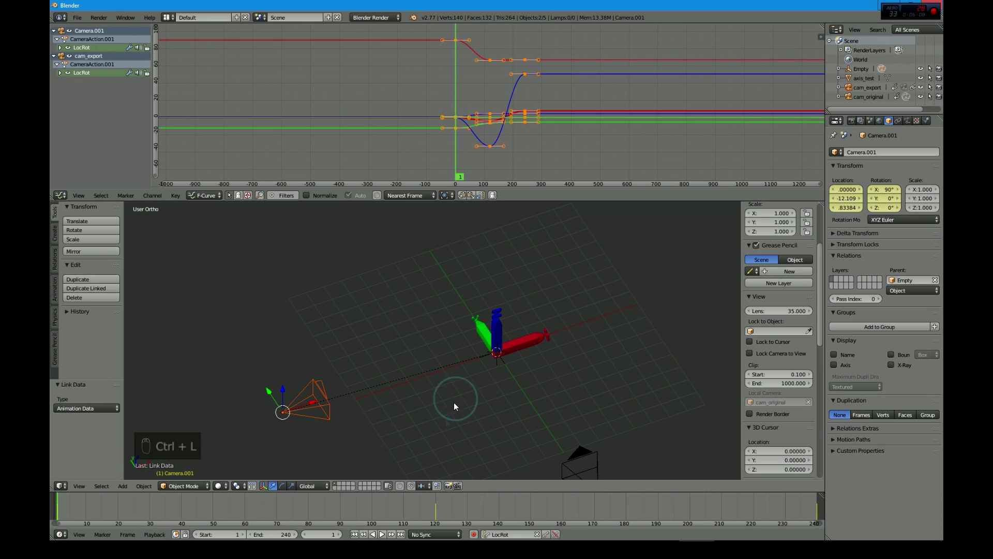
left_click(328, 402)
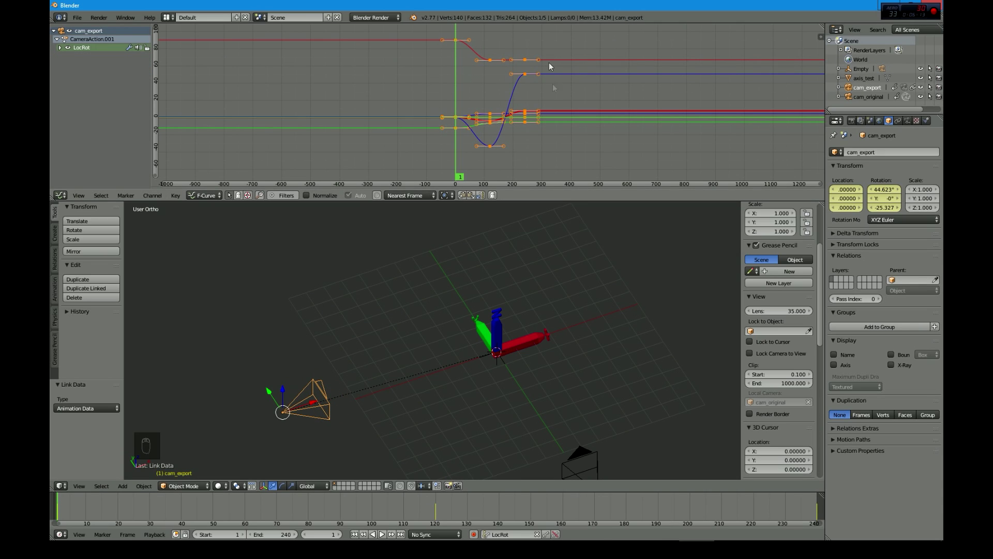
- Export only camera objects to an FBX file named cam in the tutorial folder
left_click(77, 17)
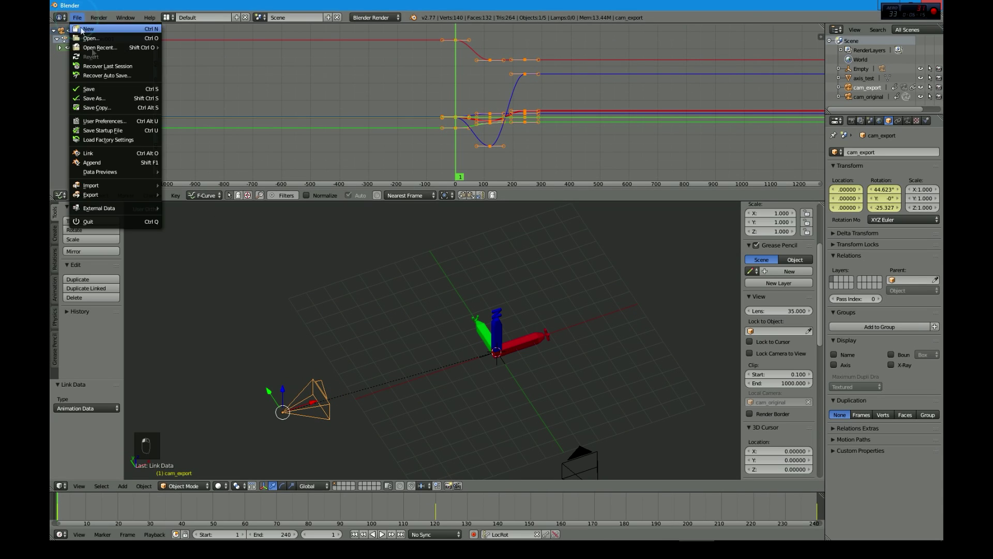
mouse_move(107, 197)
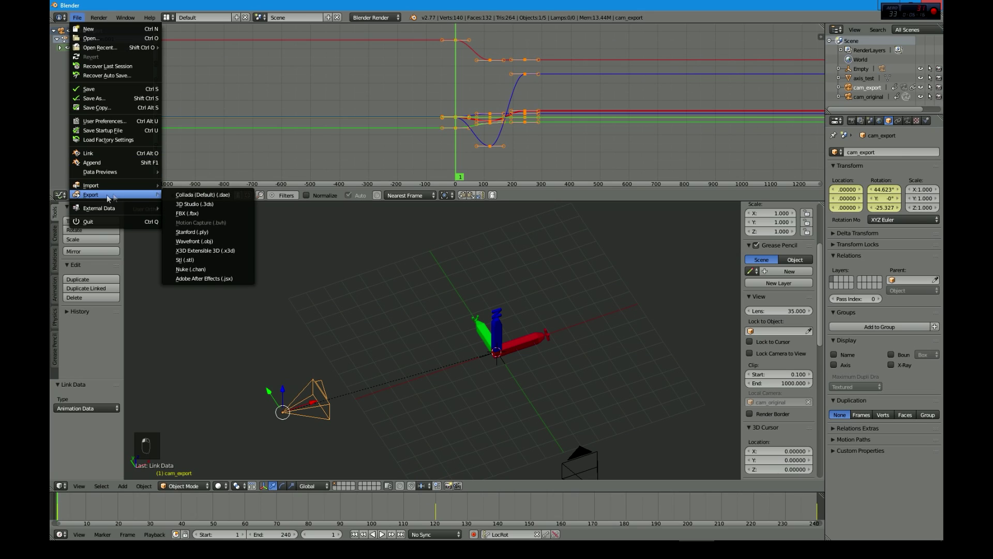
left_click(188, 211)
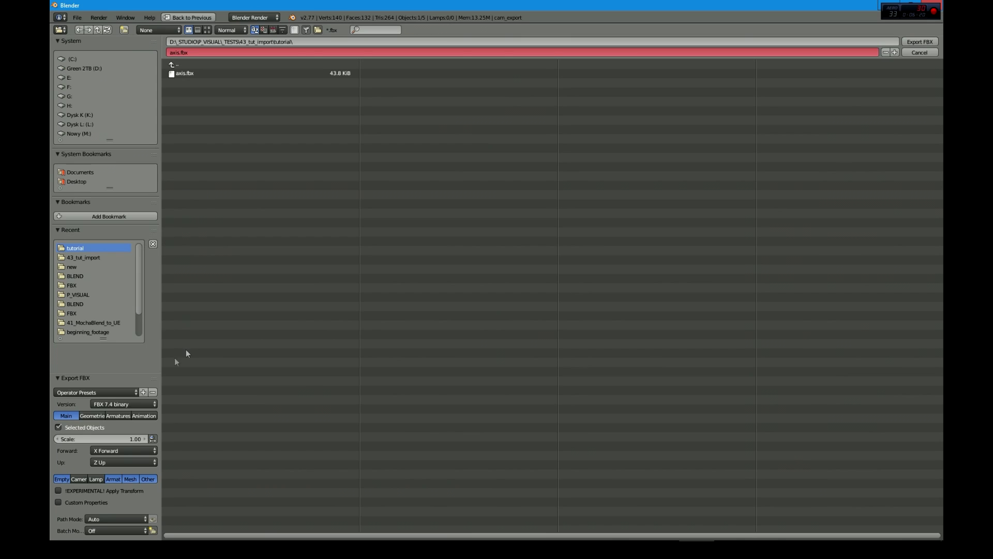
left_click(79, 476)
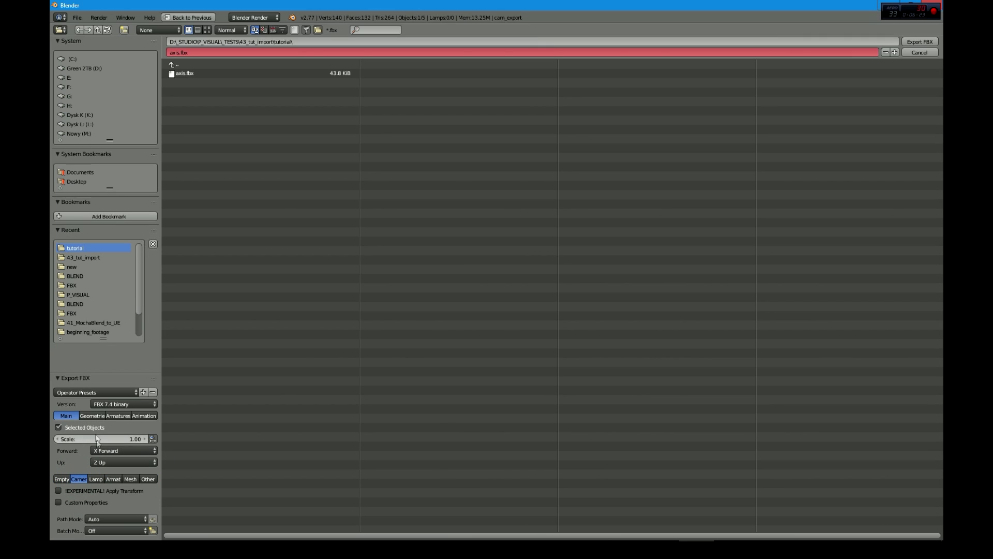
left_click(194, 53)
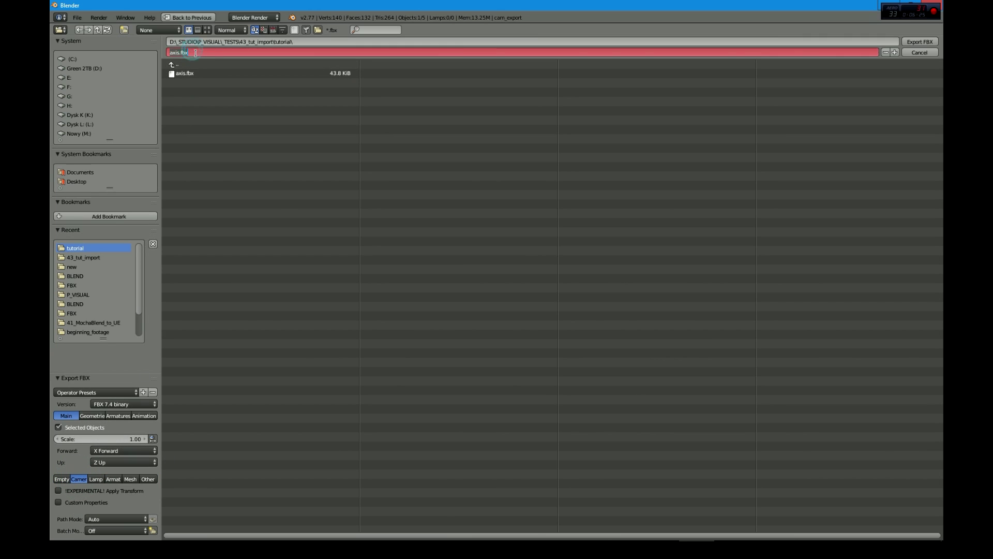
type("cam")
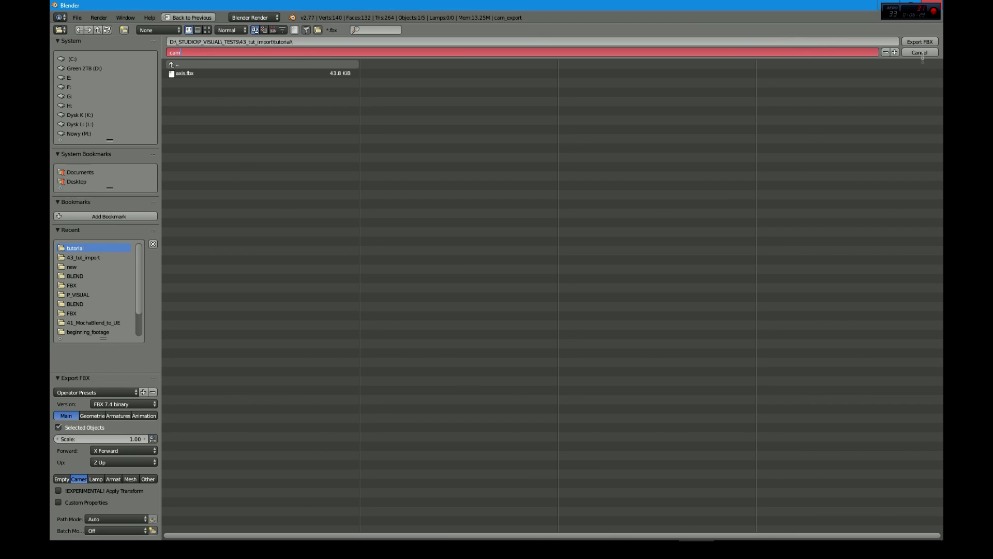
left_click(921, 43)
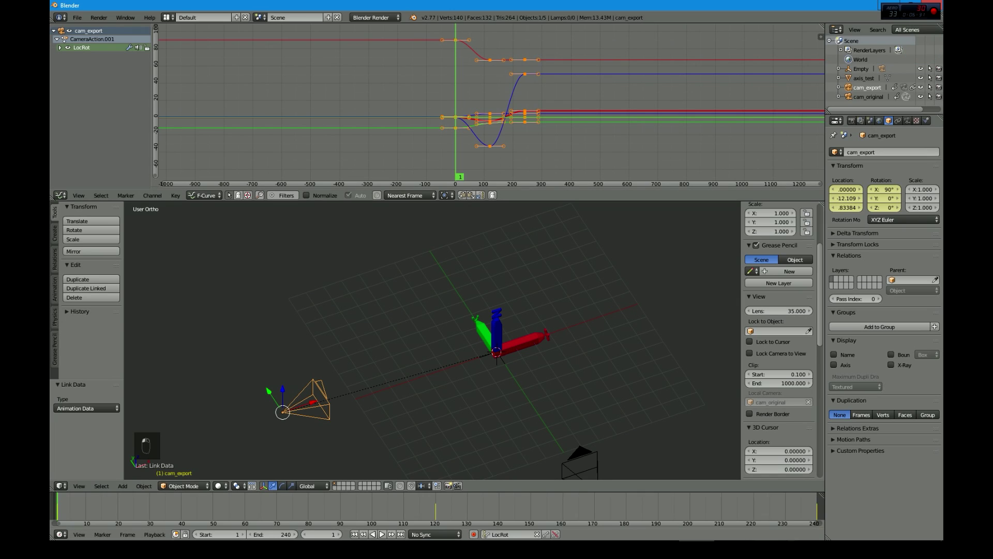
key("alt+Tab")
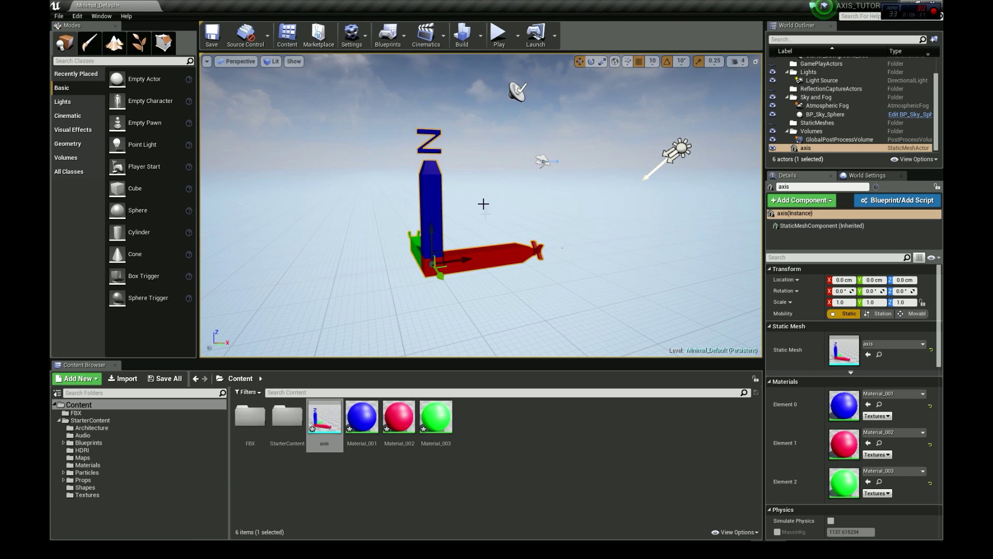
- Add a Matinee actor and import cam.fbx into it, creating the missing cameras
left_click(432, 45)
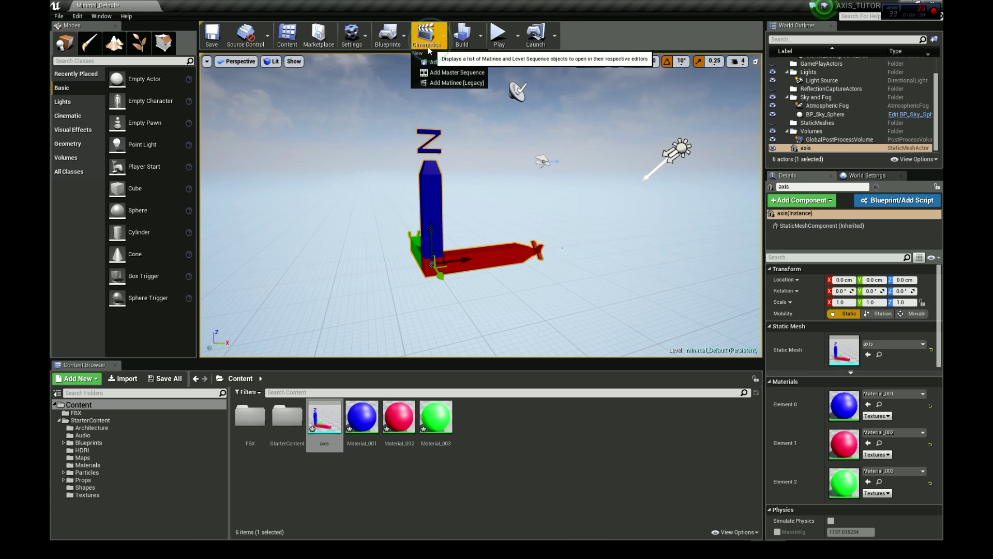
left_click(445, 83)
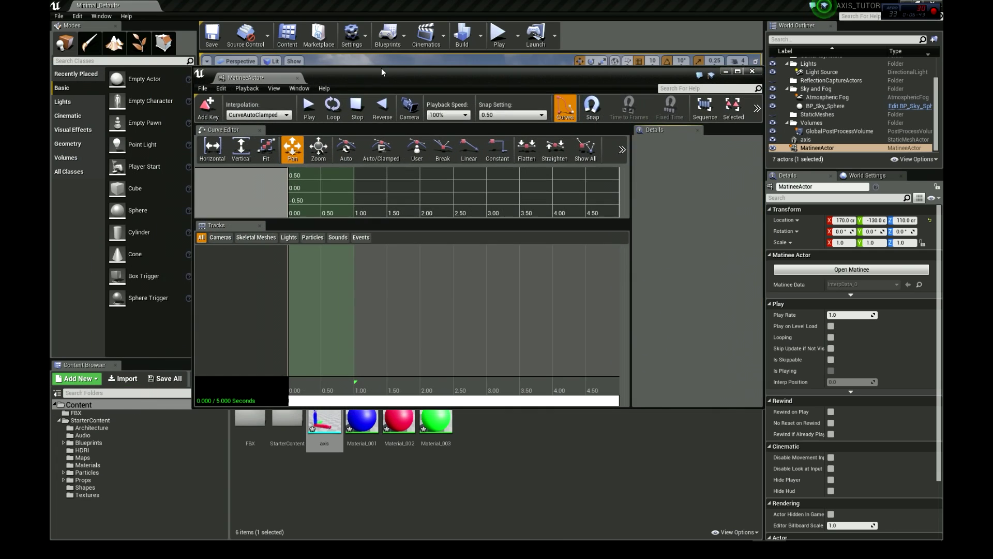
left_click(203, 88)
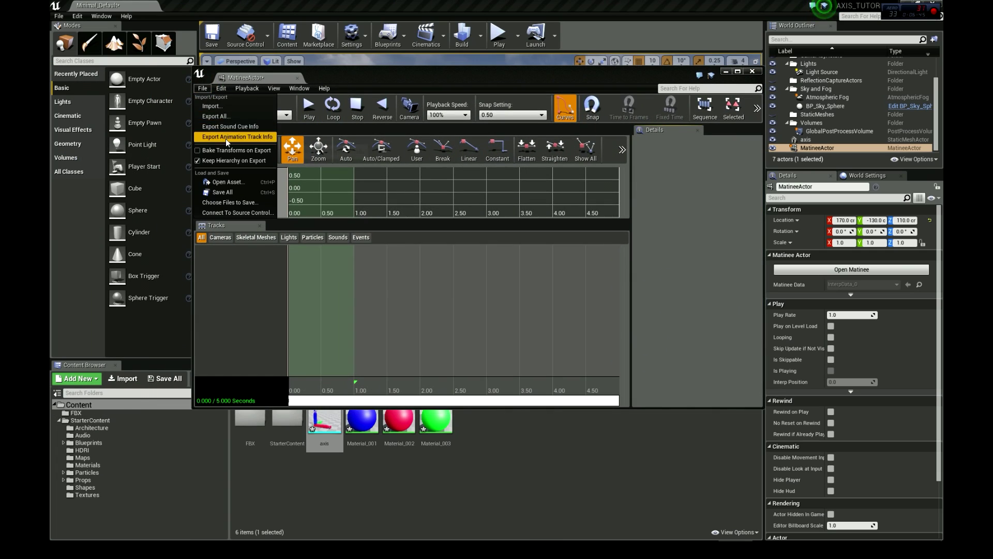
left_click(211, 106)
left_click(155, 74)
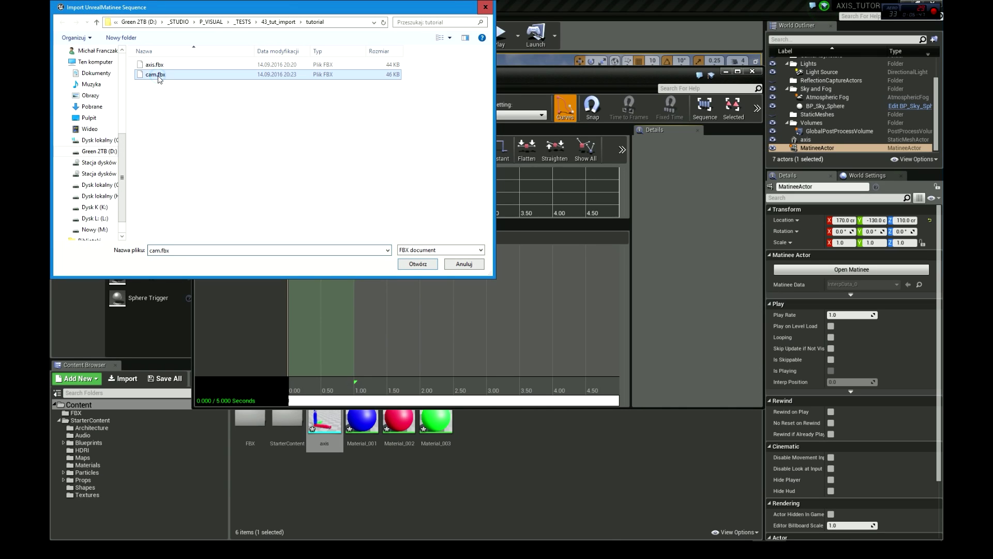
left_click(417, 264)
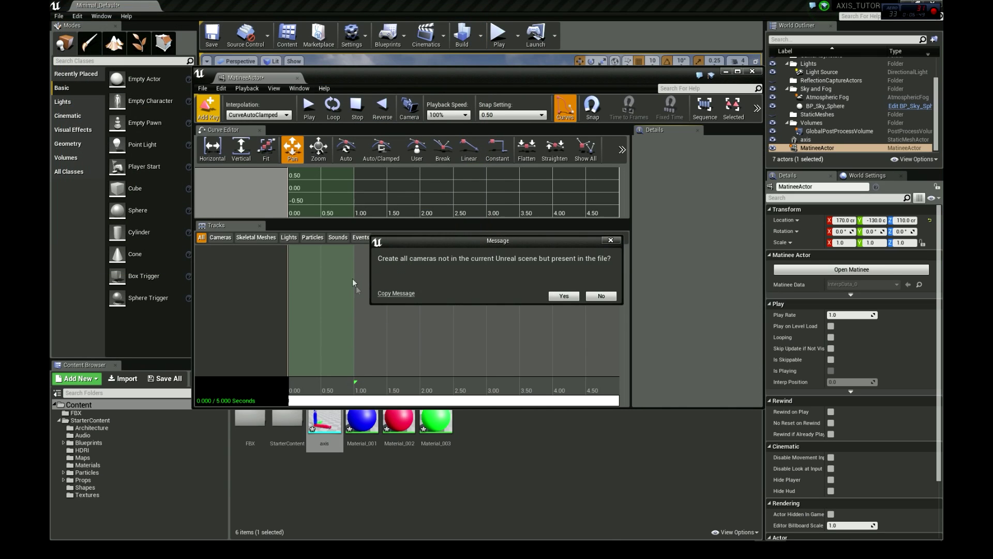
left_click(564, 296)
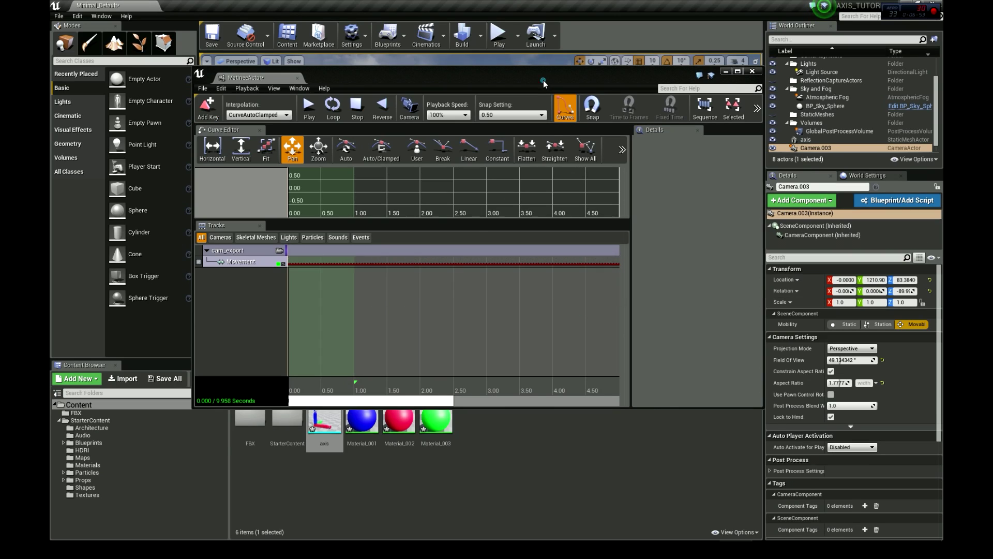
left_click_drag(544, 82, 362, 176)
- Scrub the Matinee timeline to preview Camera.003's path, then close Matinee
left_click_drag(485, 180, 155, 176)
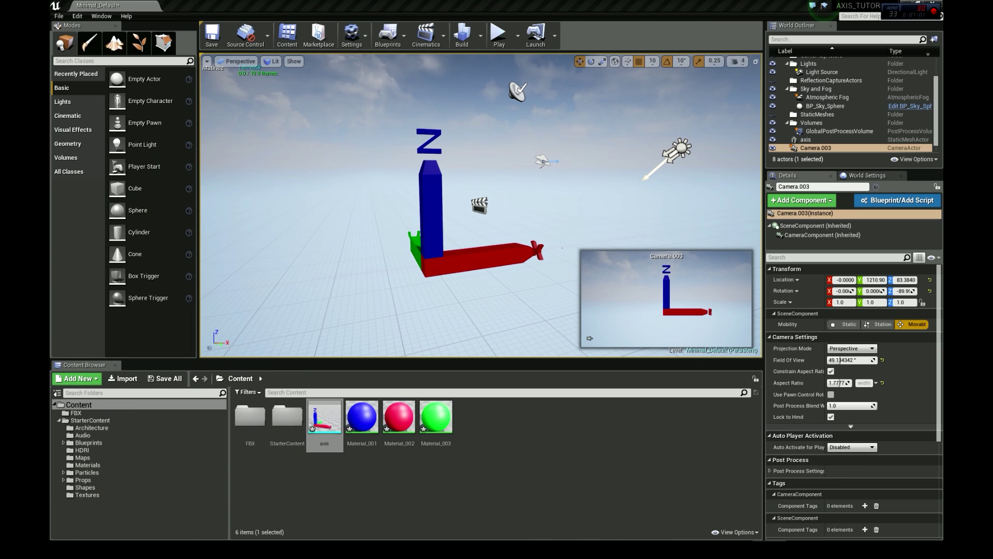
right_click_drag(366, 235, 462, 202)
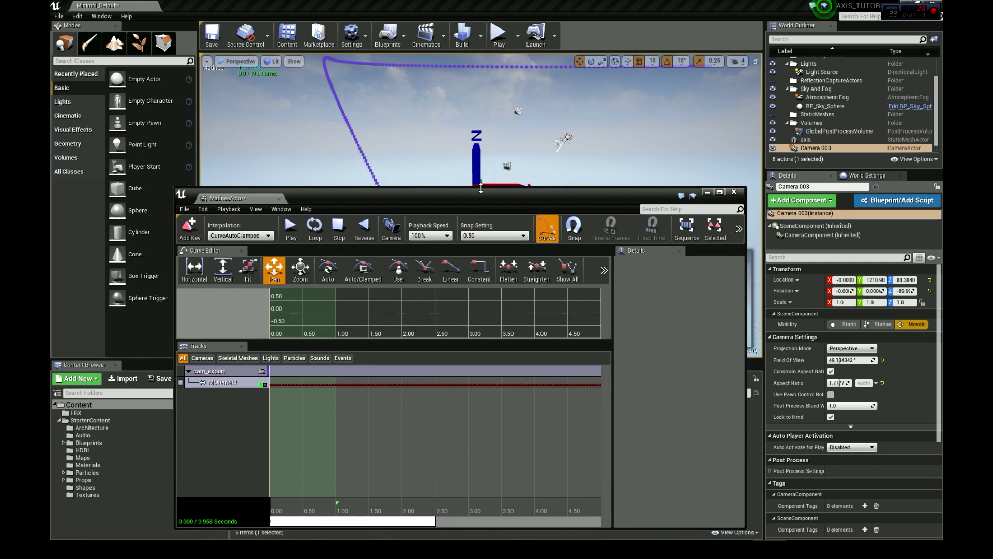
left_click_drag(480, 188, 465, 347)
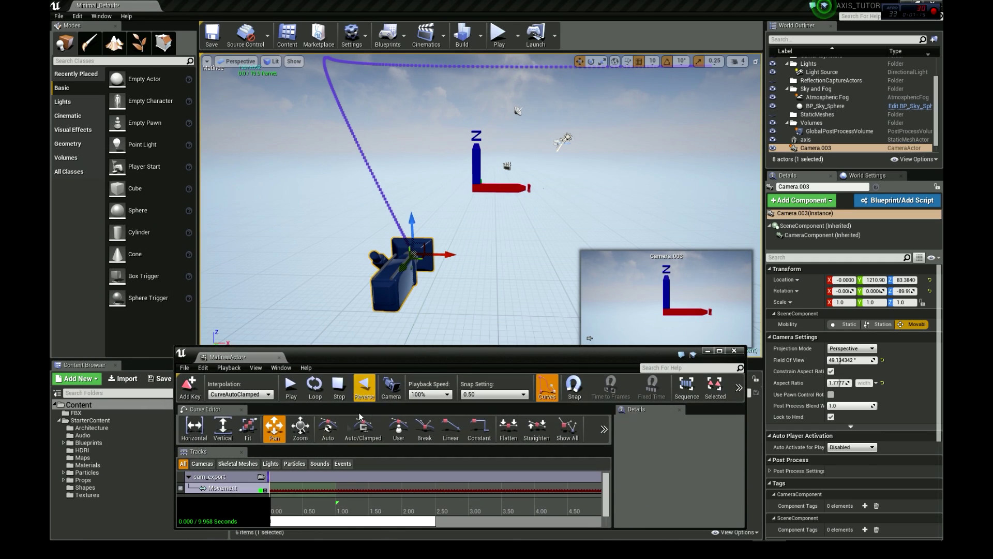
scroll(382, 488, "down", 5)
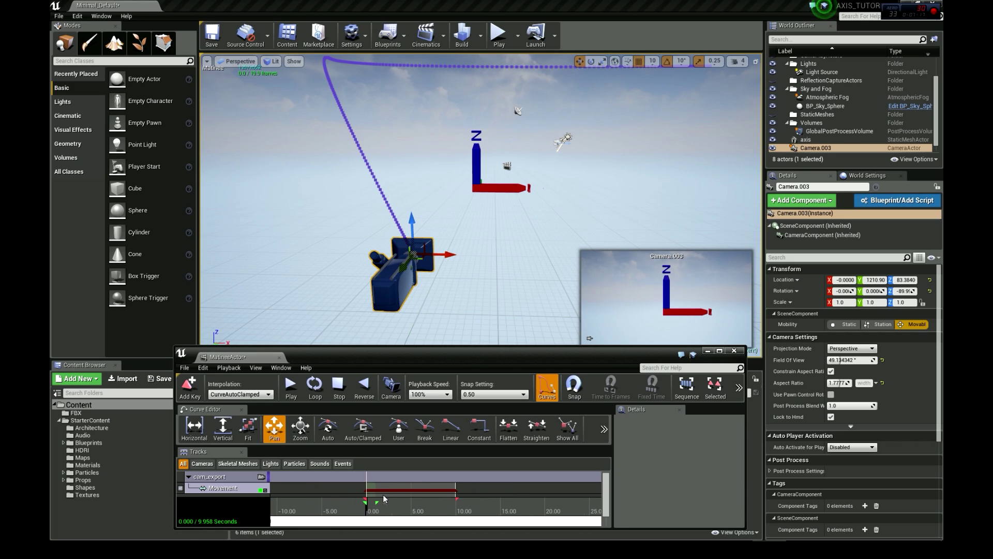
mouse_move(370, 511)
left_mouse_down()
mouse_move(455, 512)
mouse_move(368, 503)
mouse_move(381, 500)
left_mouse_up()
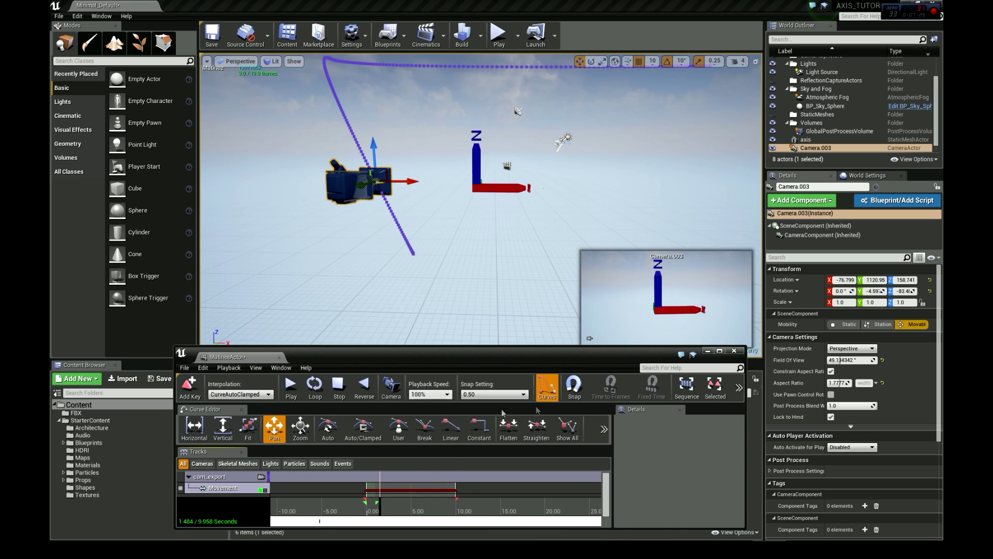
left_click(739, 351)
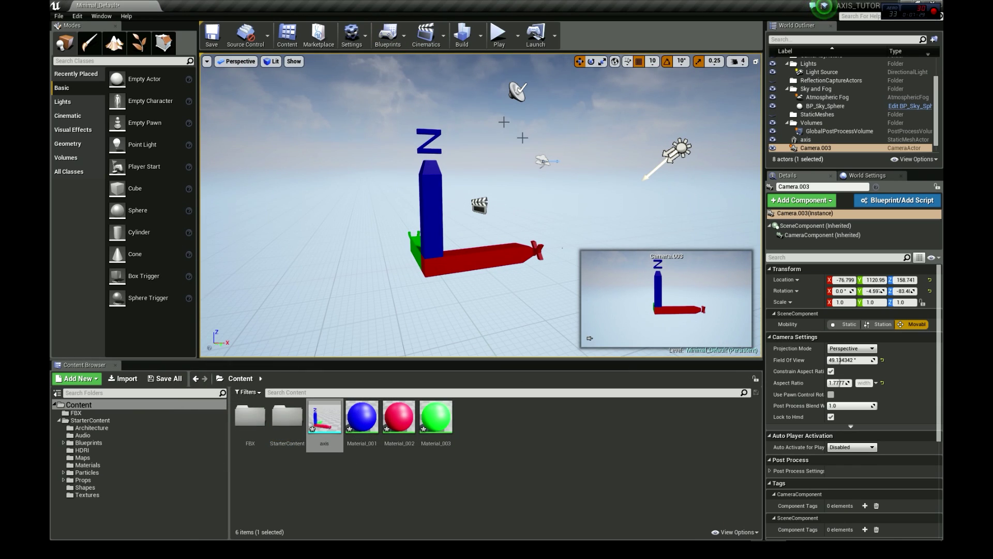
- Convert the existing MatineeActor cinematic and save it as MatineeActorLevelSequence in Content
left_click(425, 37)
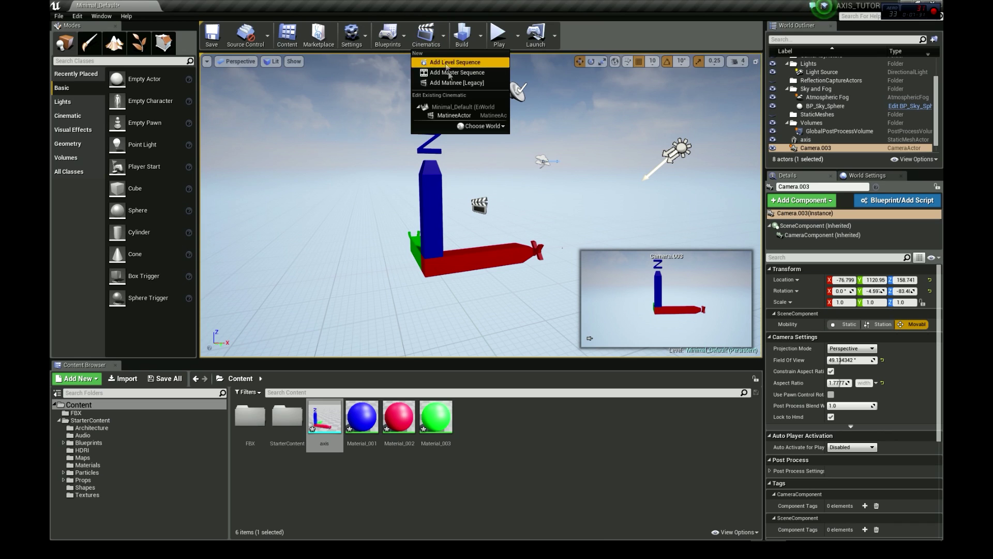
left_click(453, 115)
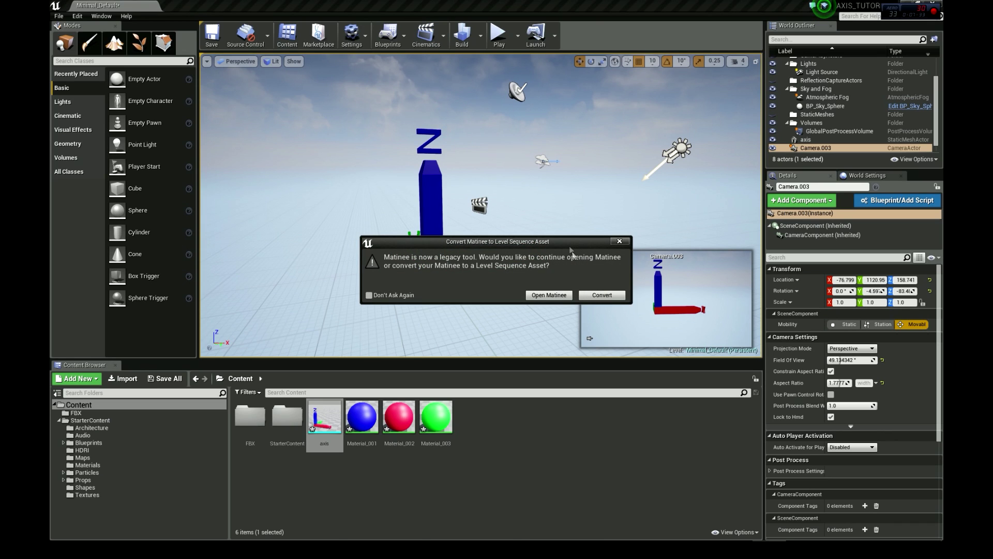
left_click(601, 295)
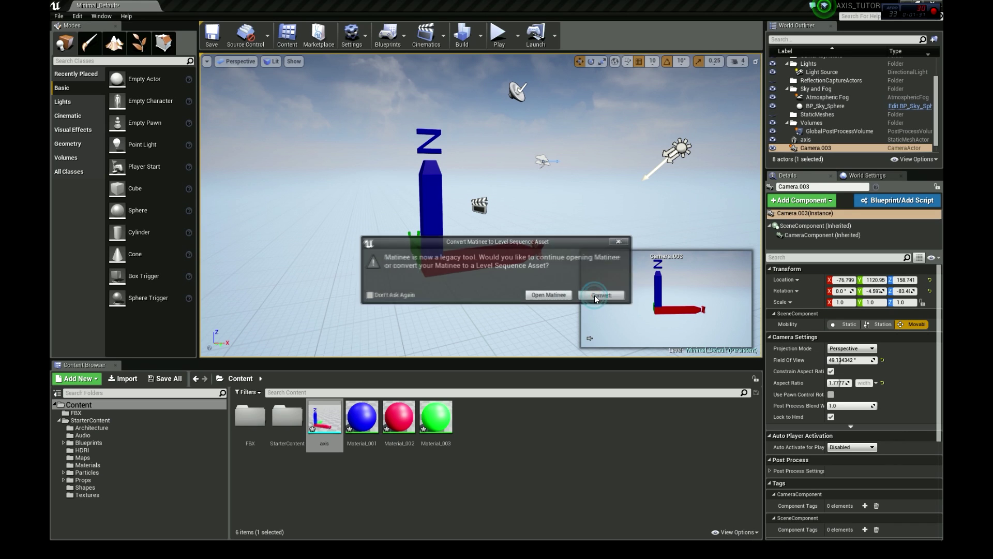
left_click(284, 145)
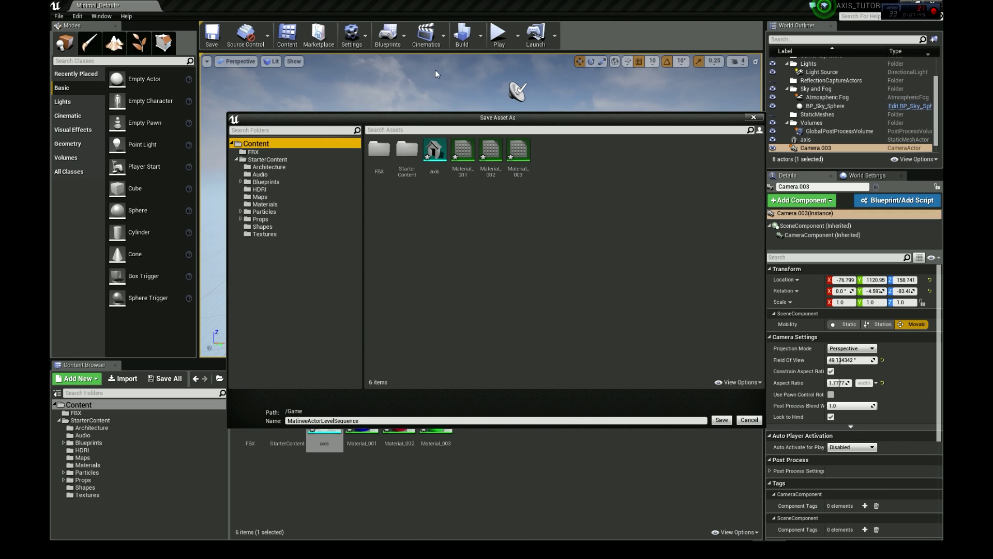
left_click(721, 420)
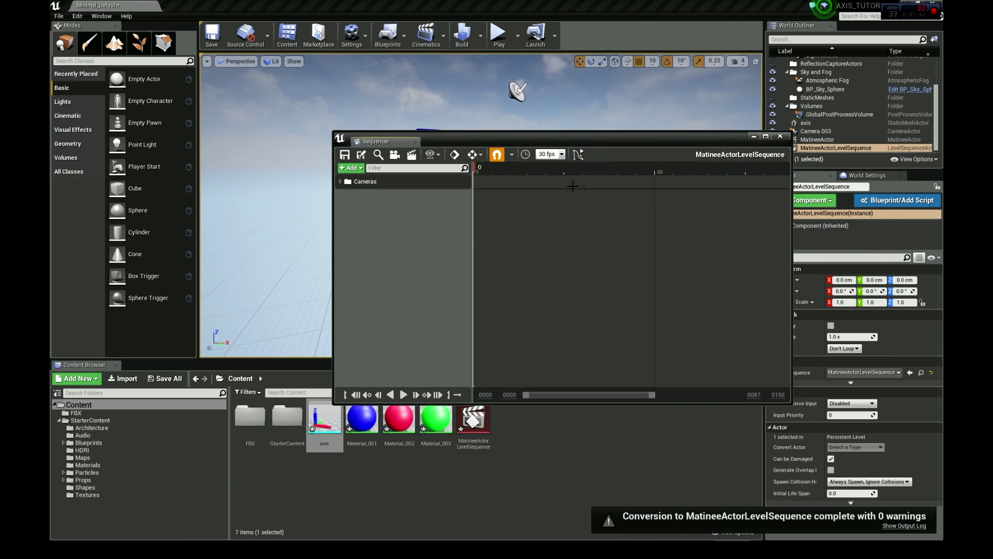
- Expand the sequence's Cameras folder to show Camera.003's Transform track and zoom out the timeline
left_click(349, 182)
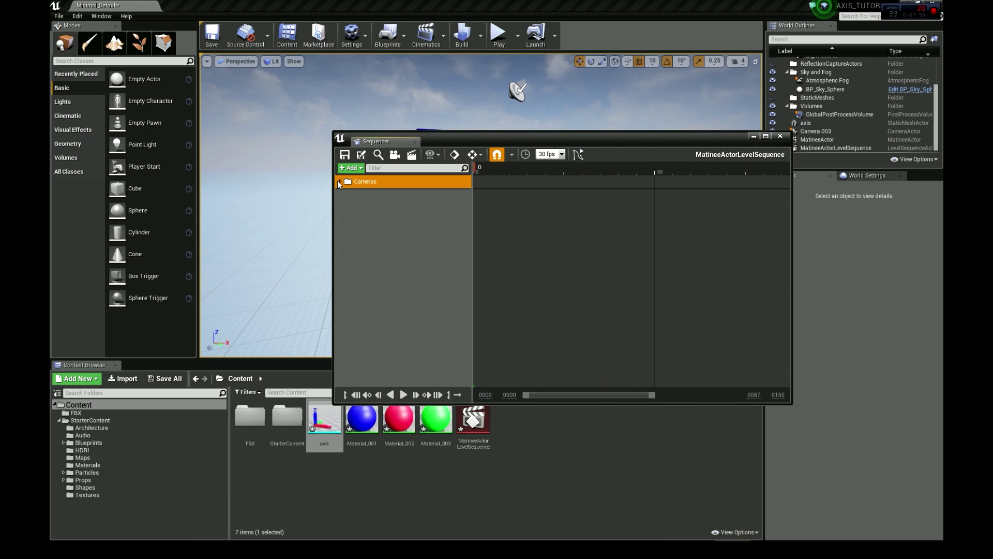
left_click(339, 182)
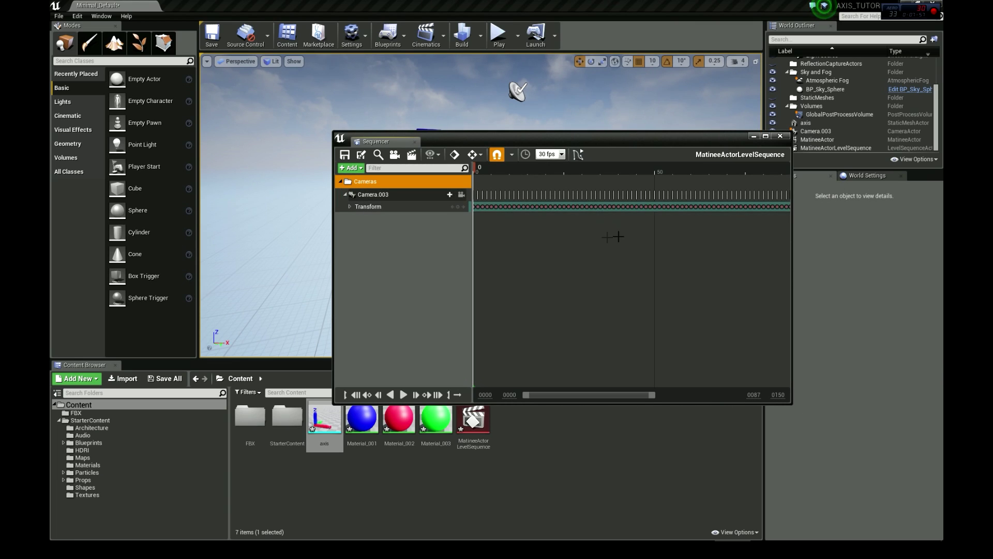
scroll(621, 201, "down", 5)
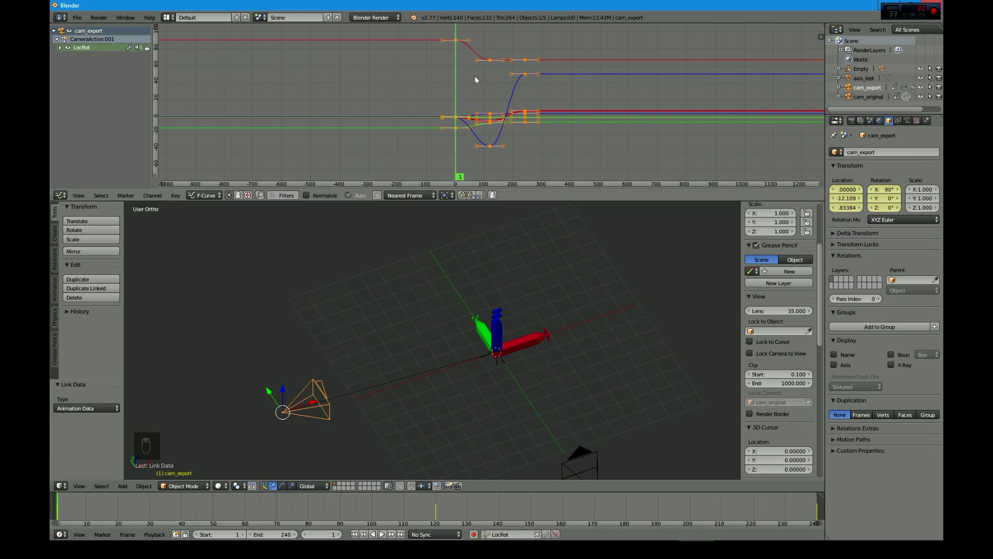
- Show Blender's Render properties to check resolution and the 24 fps frame rate
left_click(851, 121)
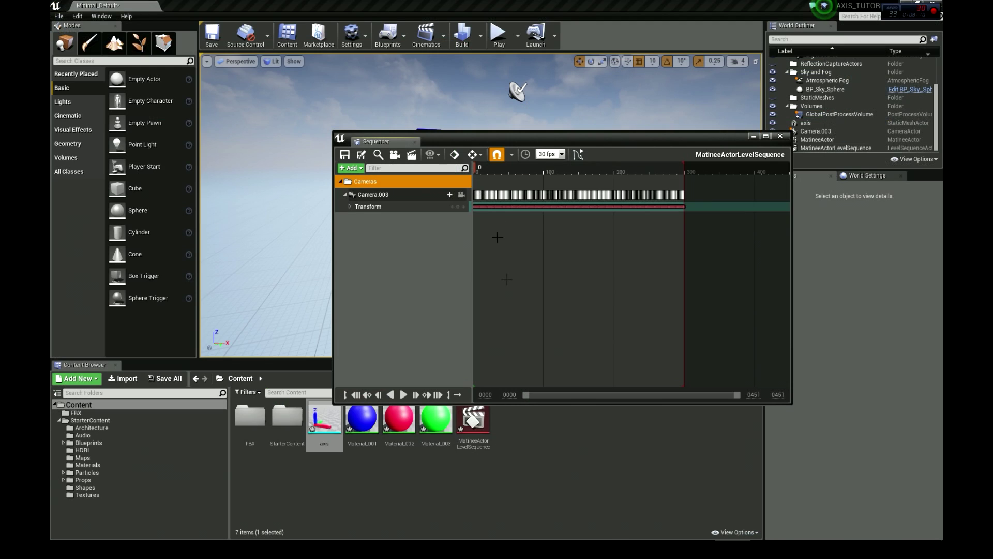
- Set the sequence to 24 fps (film), lock the view to Camera.003, and scrub to frame 130
left_click(559, 154)
left_click(561, 237)
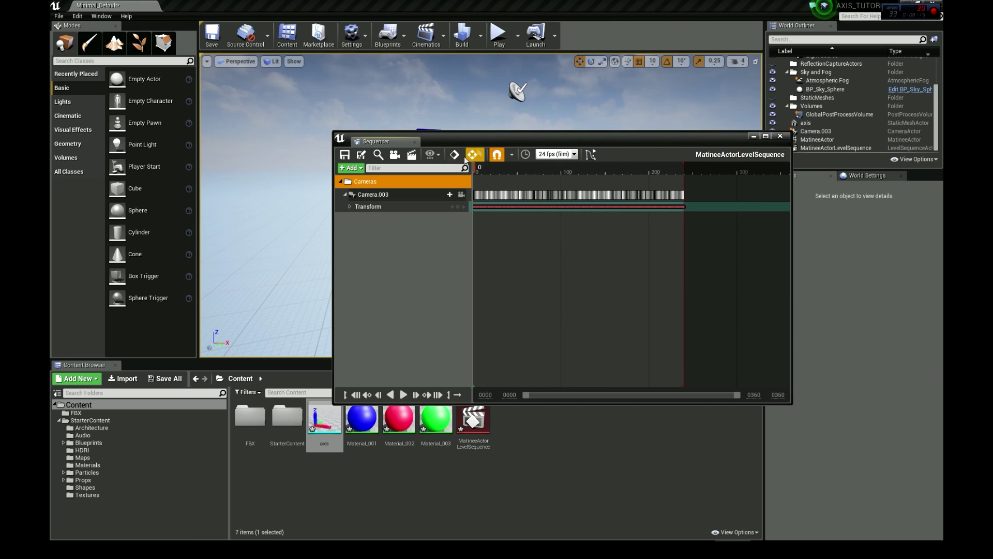
left_click(461, 195)
left_click_drag(518, 145, 747, 368)
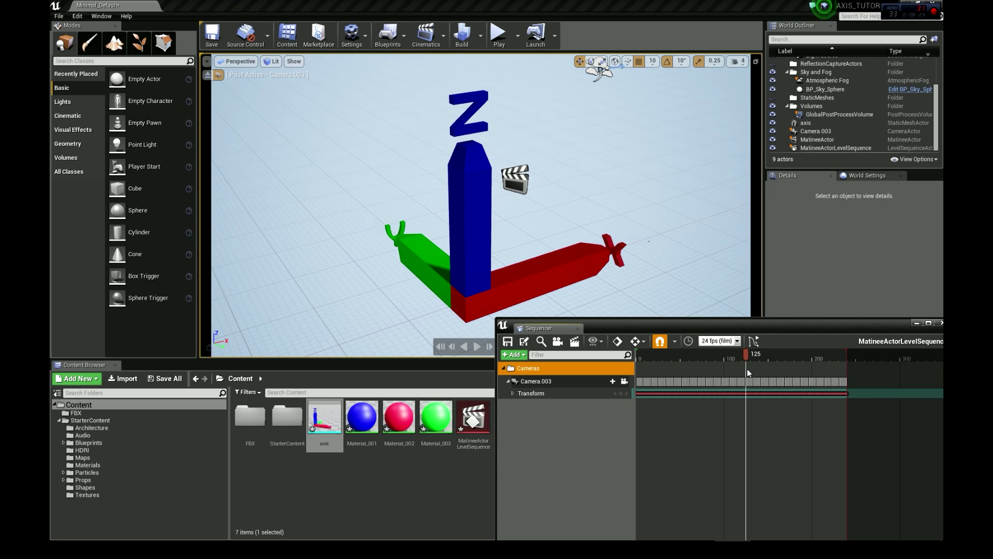
left_click_drag(747, 368, 750, 368)
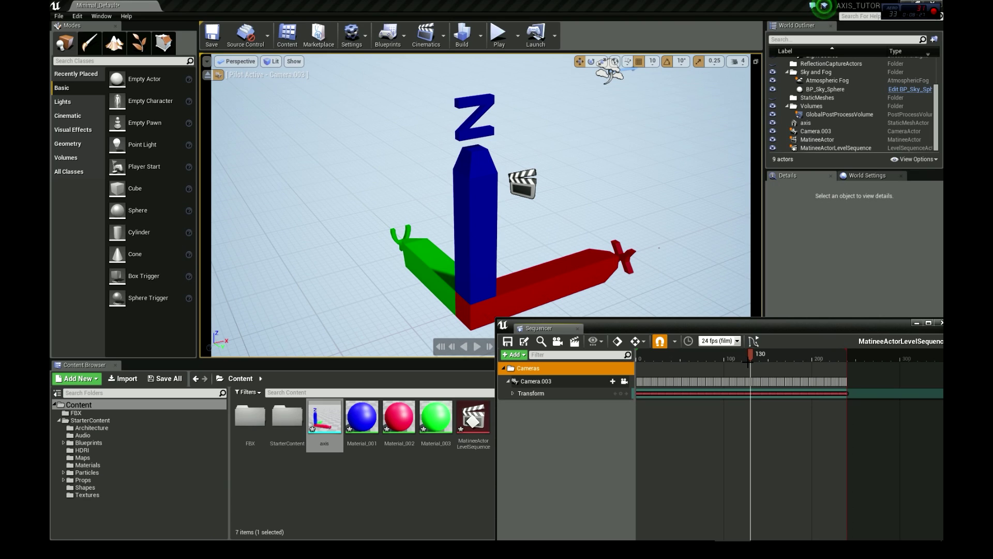
- Take a high resolution screenshot of the Camera.003 view at multiplier 2.0, then minimise the Screenshots folder
left_click(206, 61)
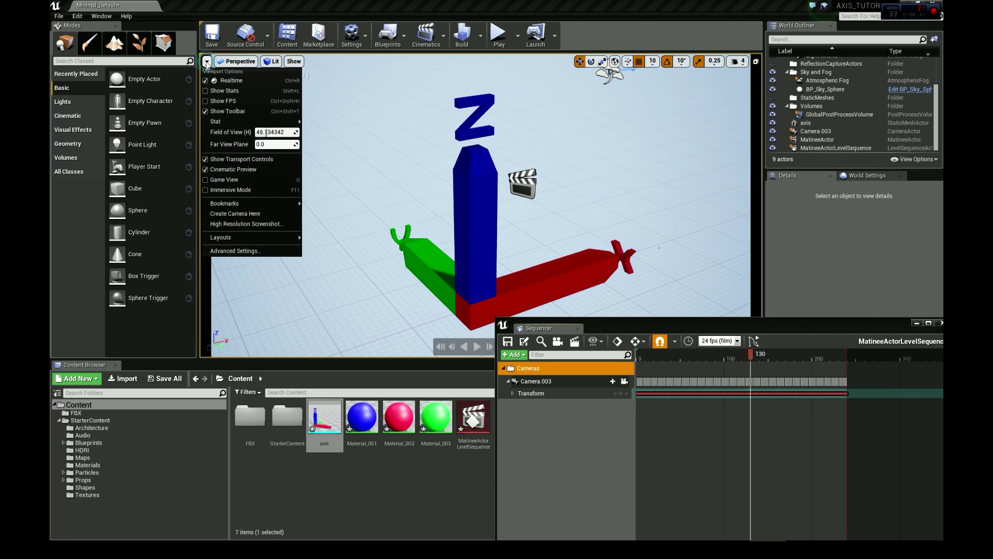
left_click(256, 224)
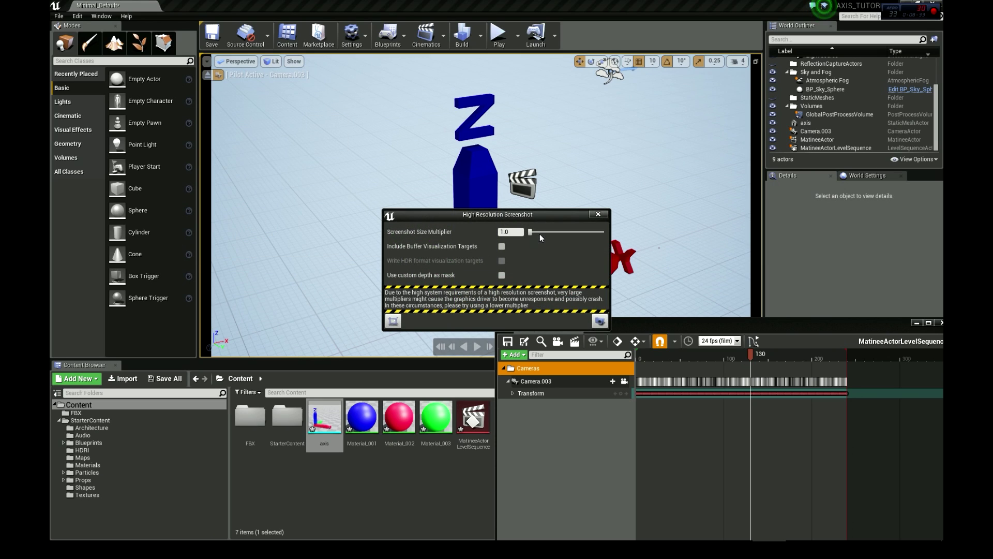
left_click_drag(531, 233, 534, 232)
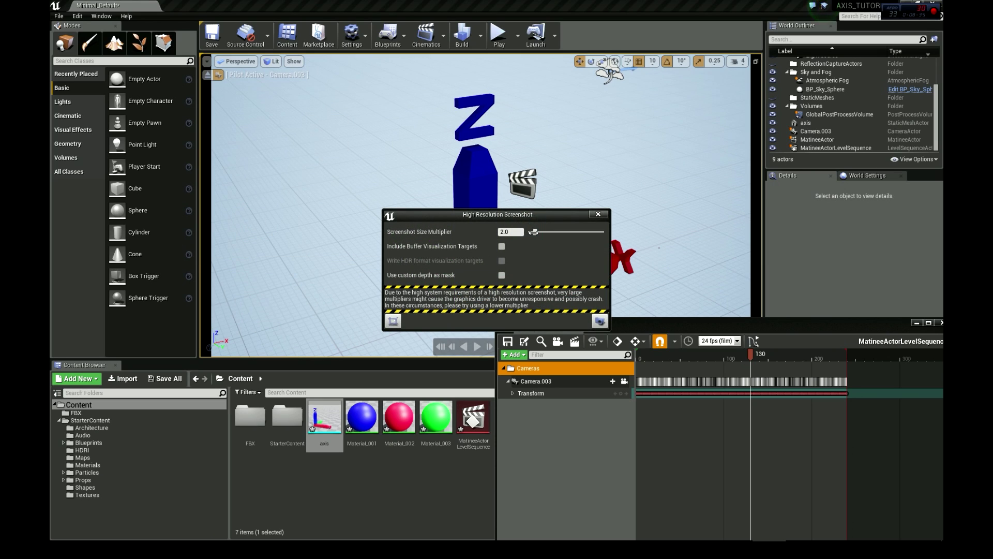
left_click(600, 321)
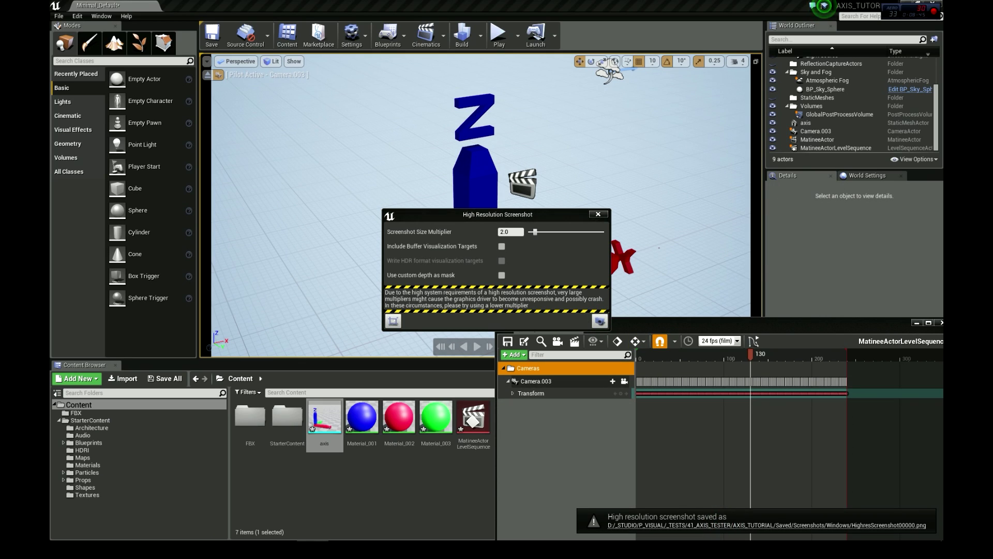
left_click_drag(440, 182, 387, 191)
left_click(456, 189)
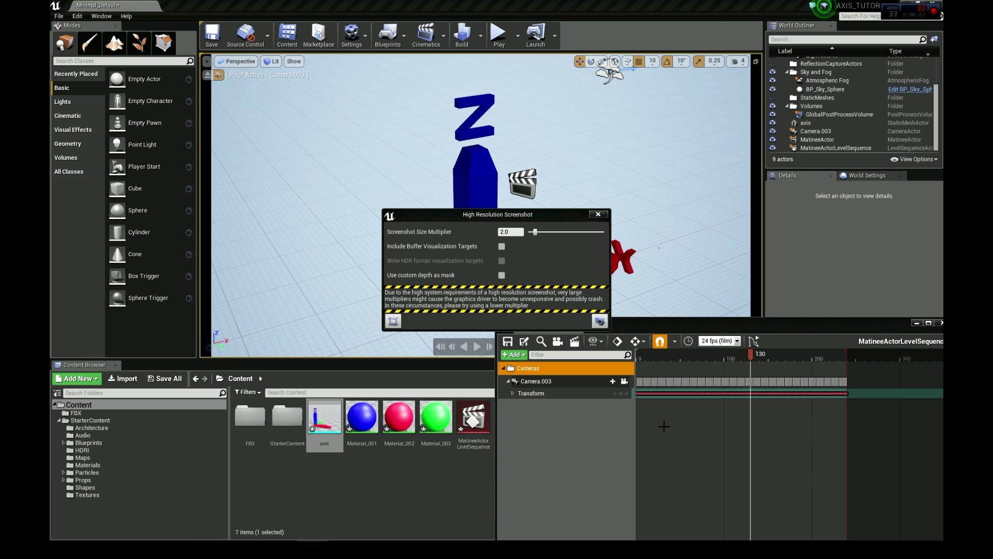
- In Blender, move toward frame 131 and show the frame number indicator on the timeline
key("alt+Tab")
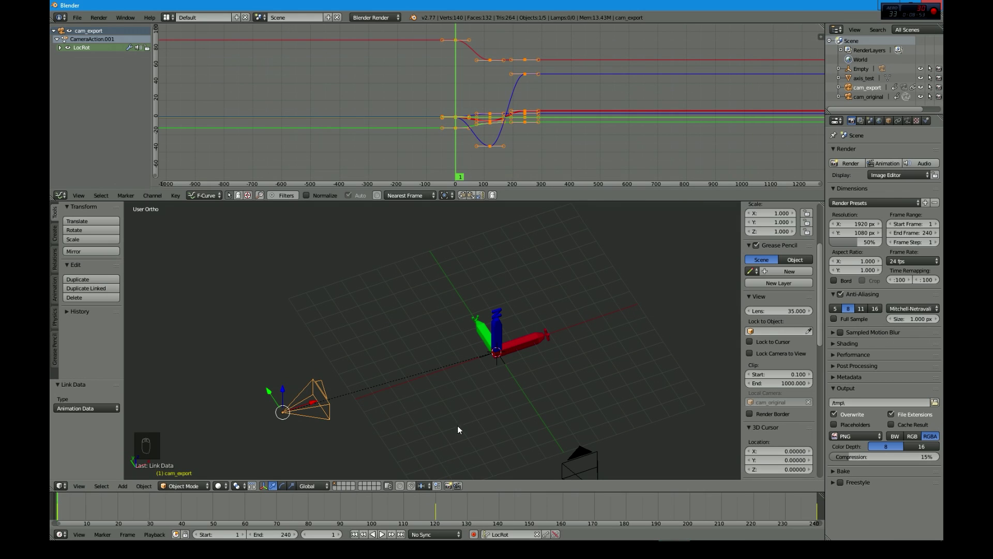
left_click_drag(424, 509, 470, 524)
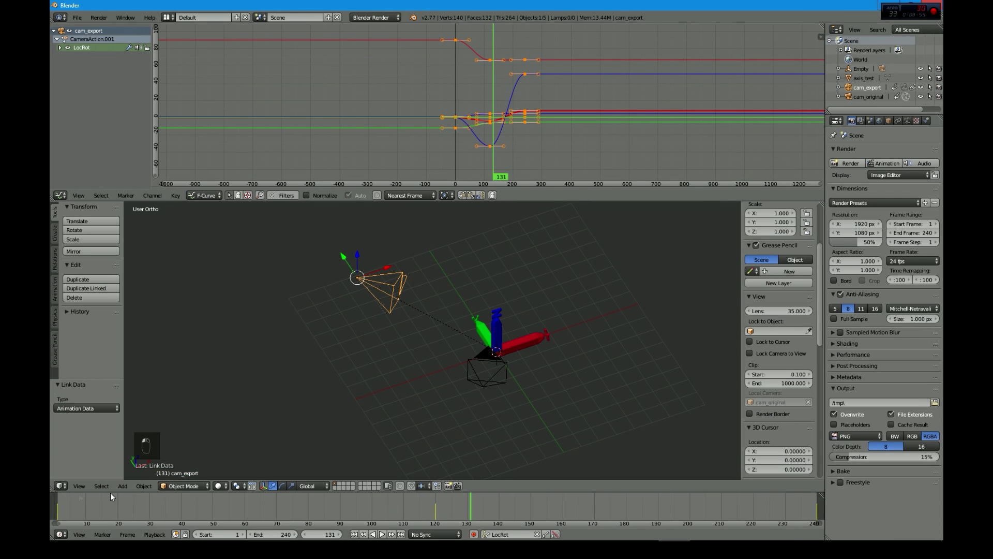
left_click(78, 534)
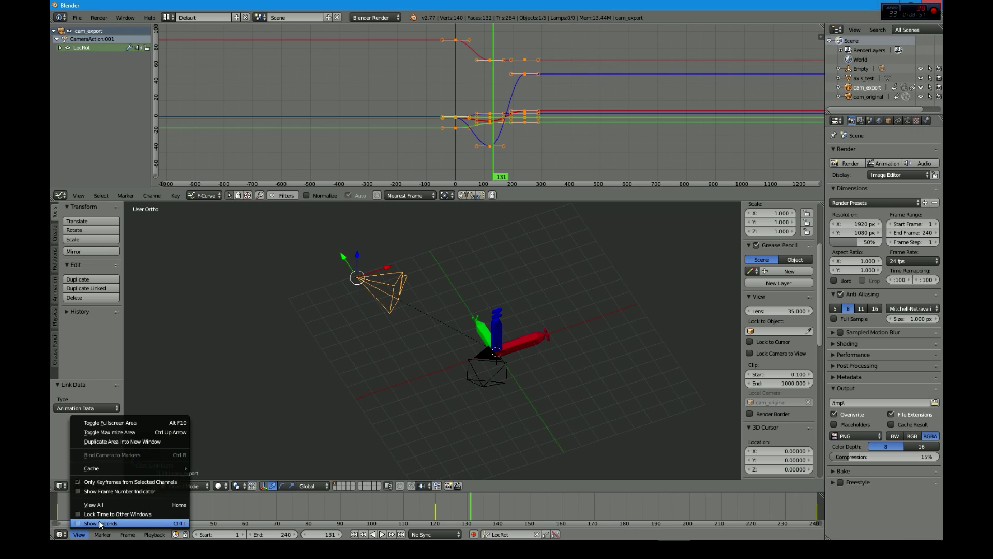
left_click(117, 491)
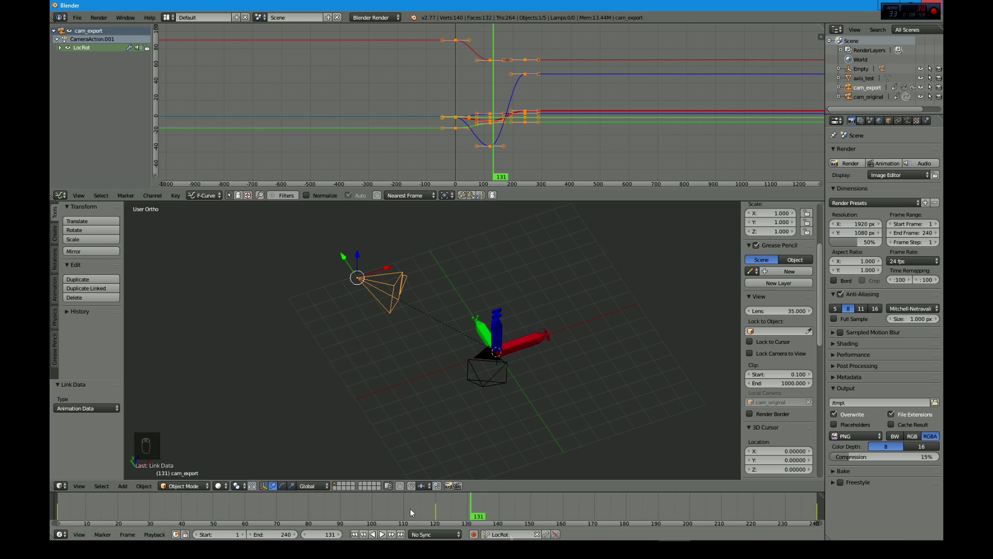
- Play the animation with Alt+A and stop it at frame 131
left_click(471, 510)
key("alt+a")
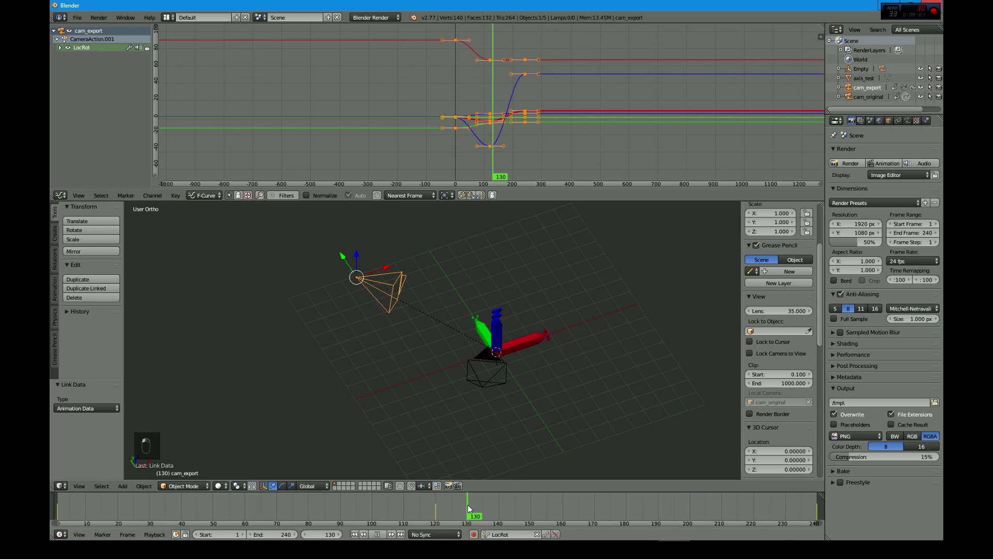
key("alt+Tab")
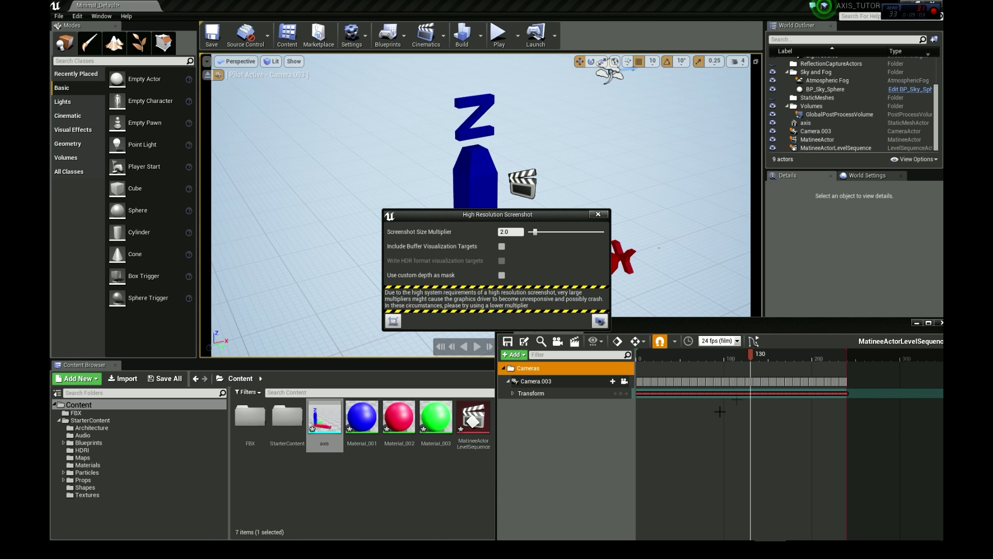
key("alt+Tab")
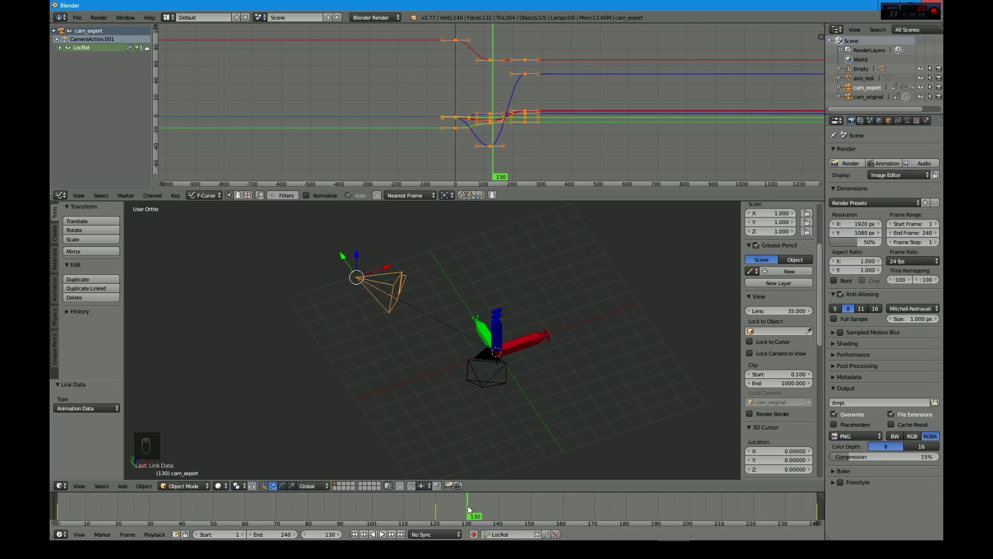
key("alt+a")
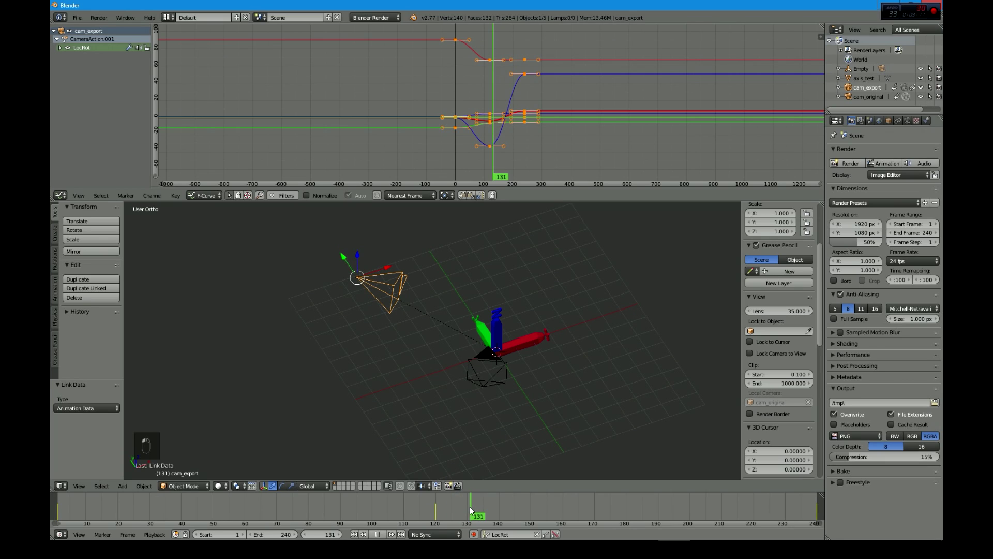
key("alt+a")
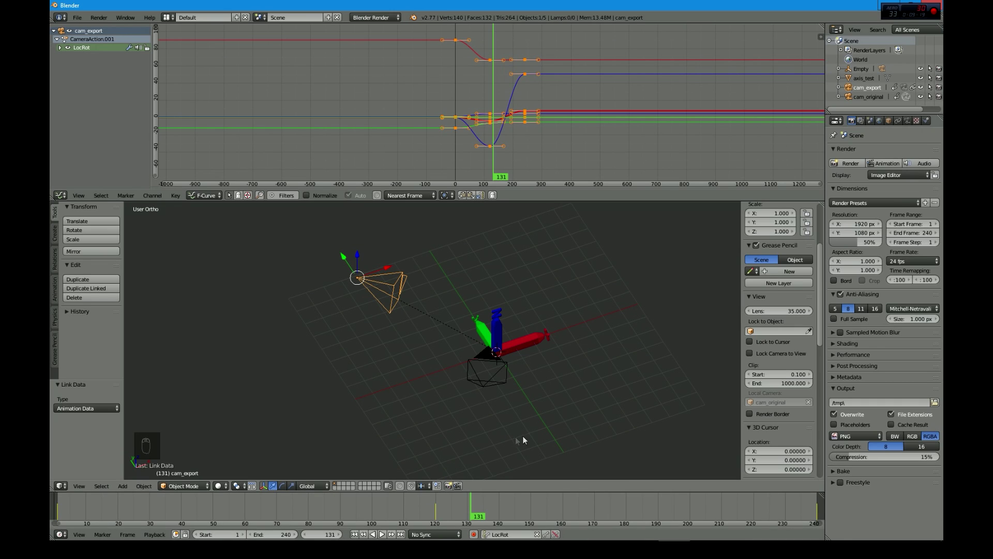
- Render frame 131 from the camera view at 100% of 1920×1080
key("KP_0")
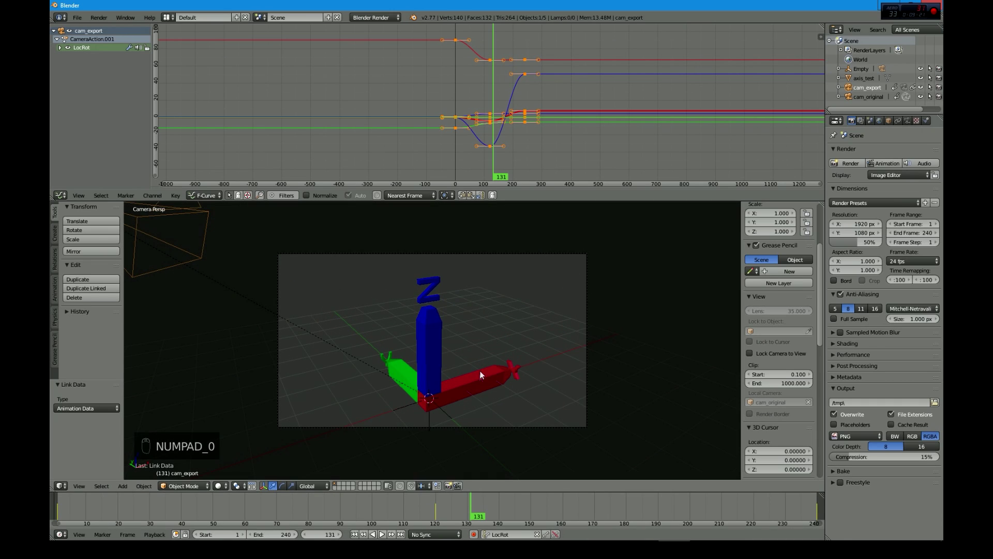
key("F12")
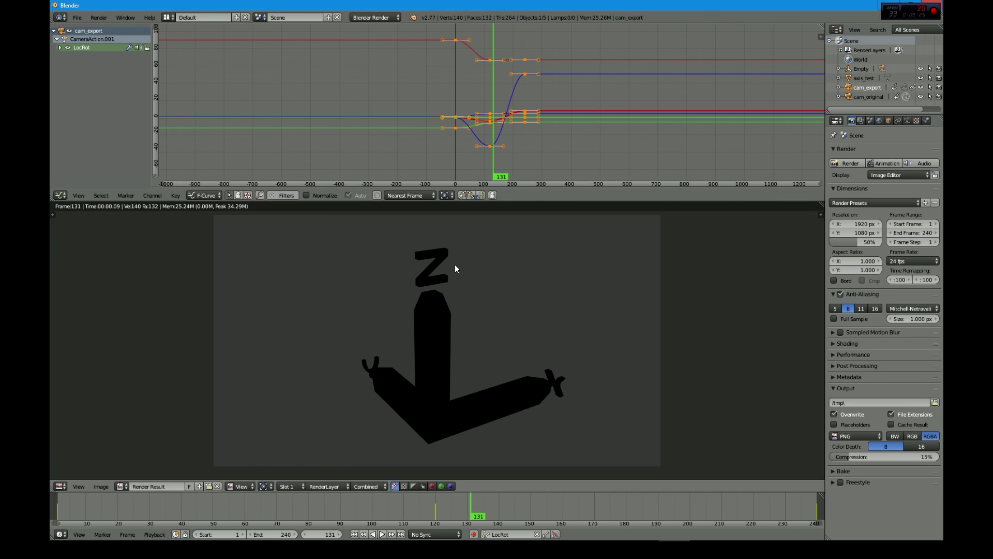
left_click_drag(855, 242, 882, 241)
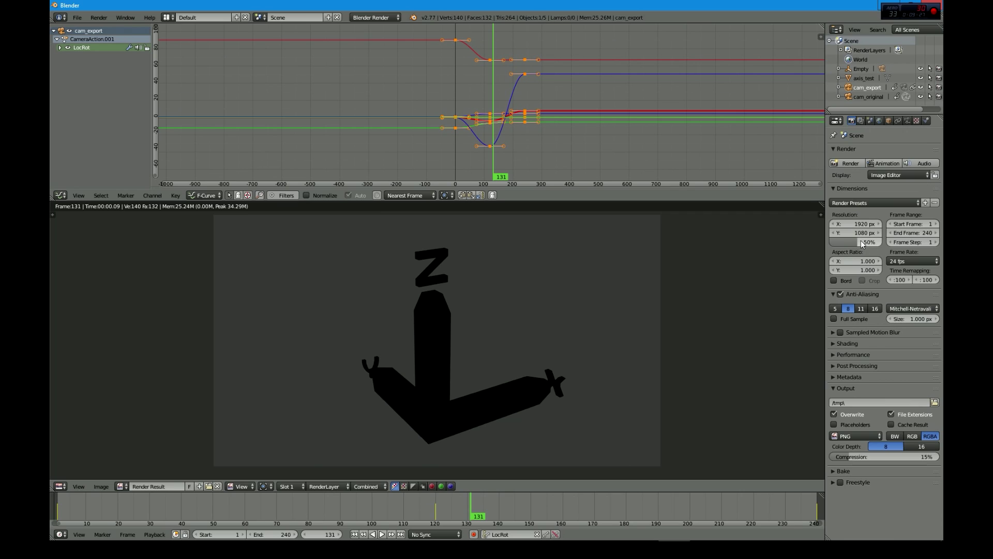
key("F12")
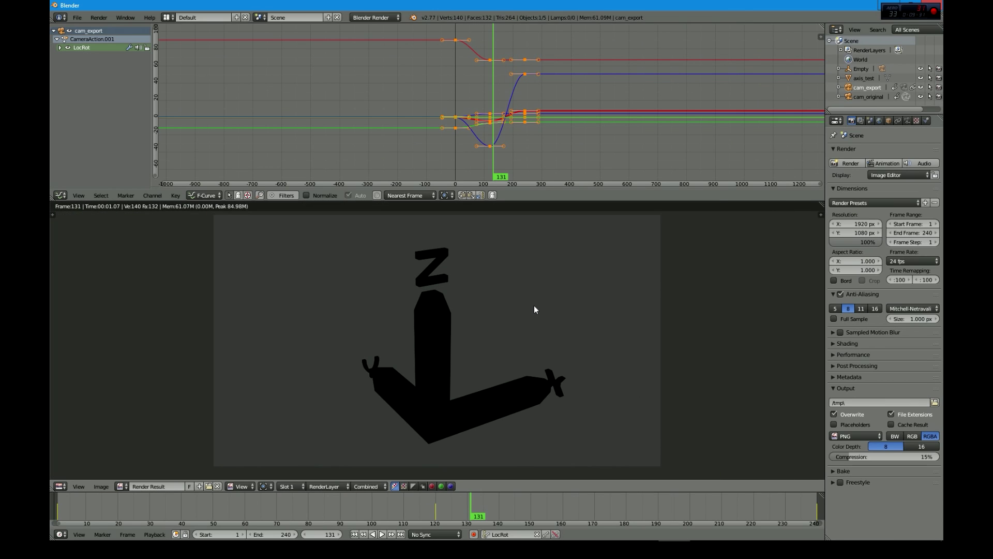
- Save the render as an image named 'blender'
key("F3")
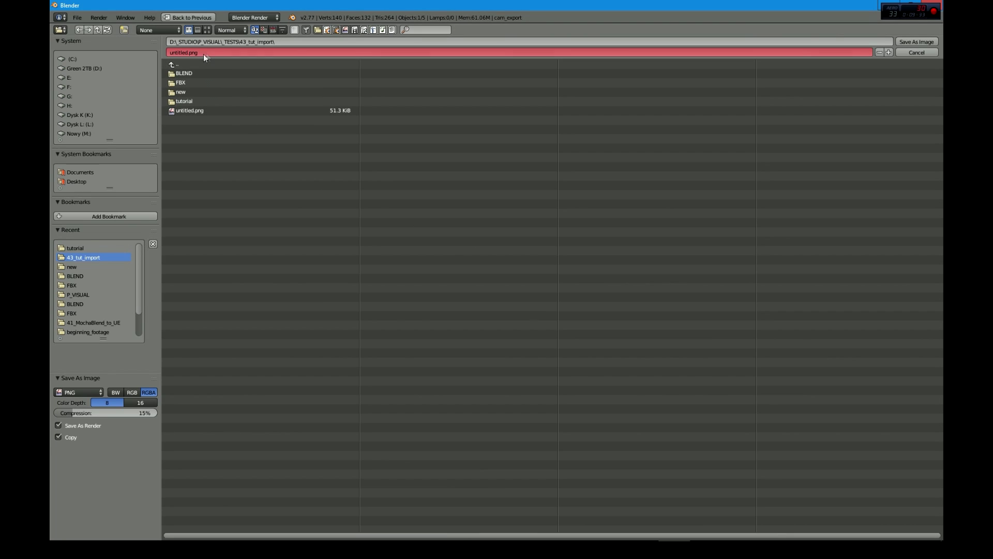
type("blender")
key("Return")
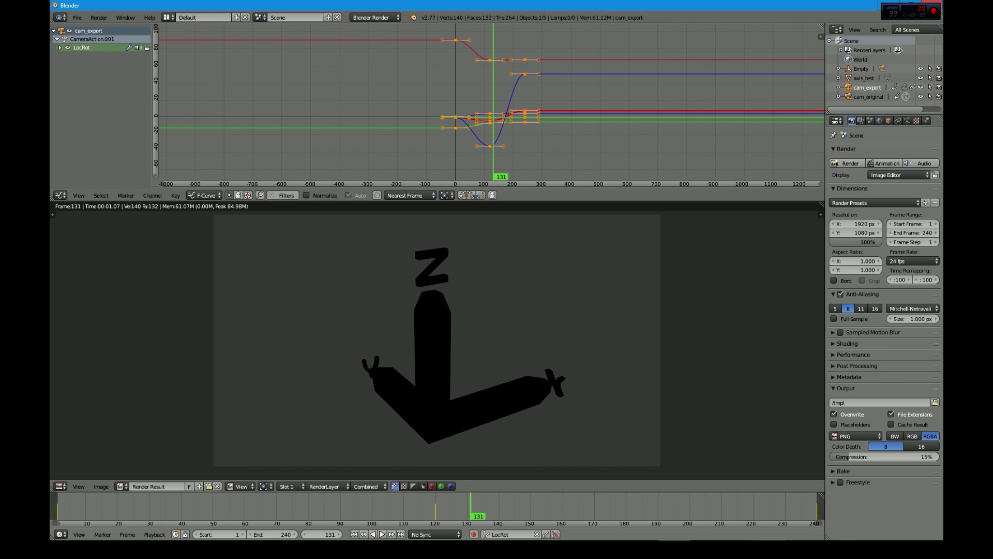
- Place the Unreal screenshot HighresScreenshot00000 onto the blank aaa.png canvas
left_click(631, 508)
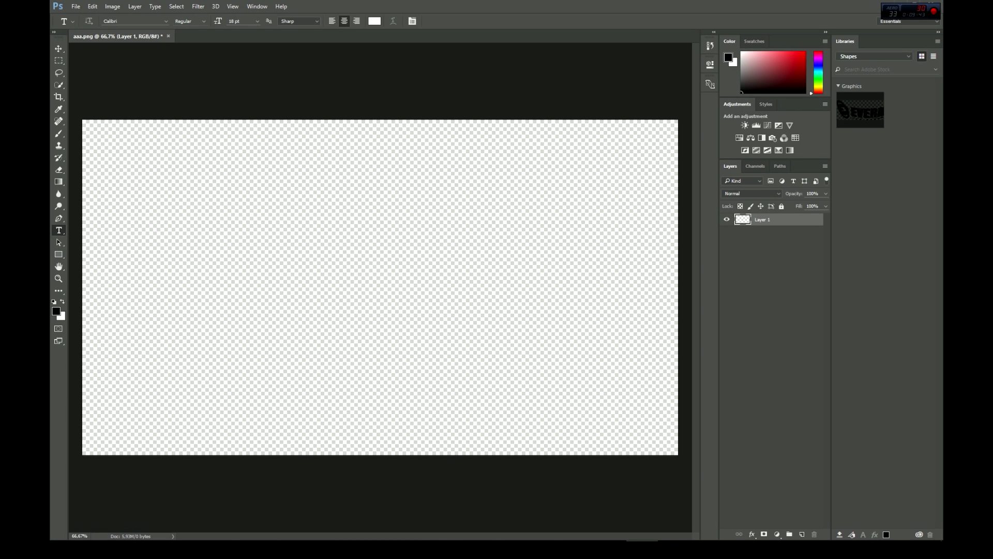
left_click_drag(119, 35, 393, 282)
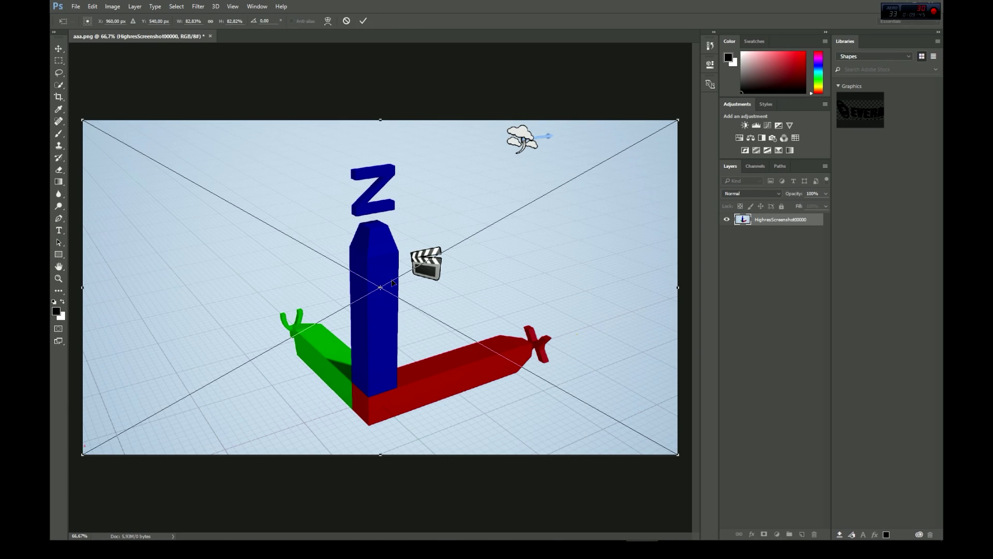
key("t")
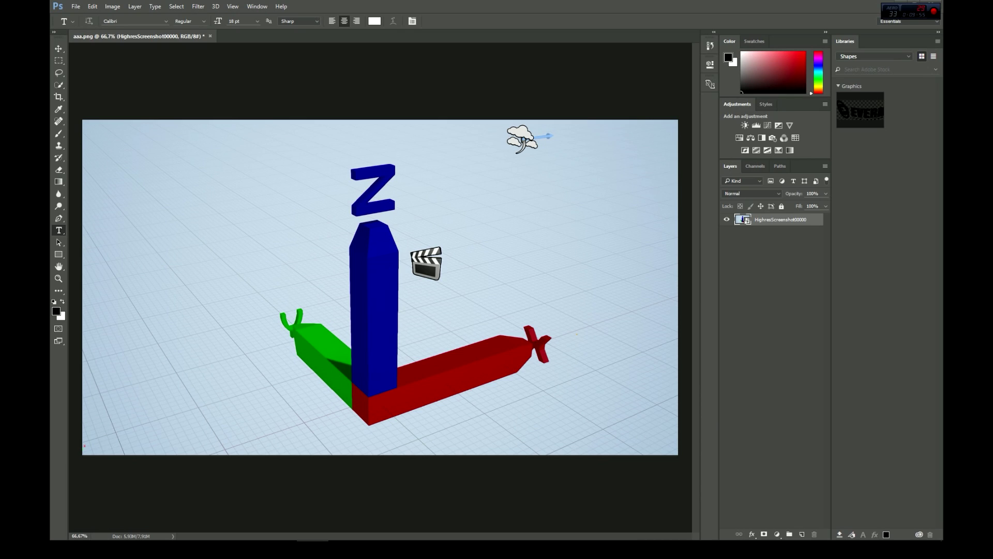
- Place blender.png above the screenshot and lower its layer opacity to about 29%
left_click_drag(119, 180, 590, 207)
left_click(629, 343)
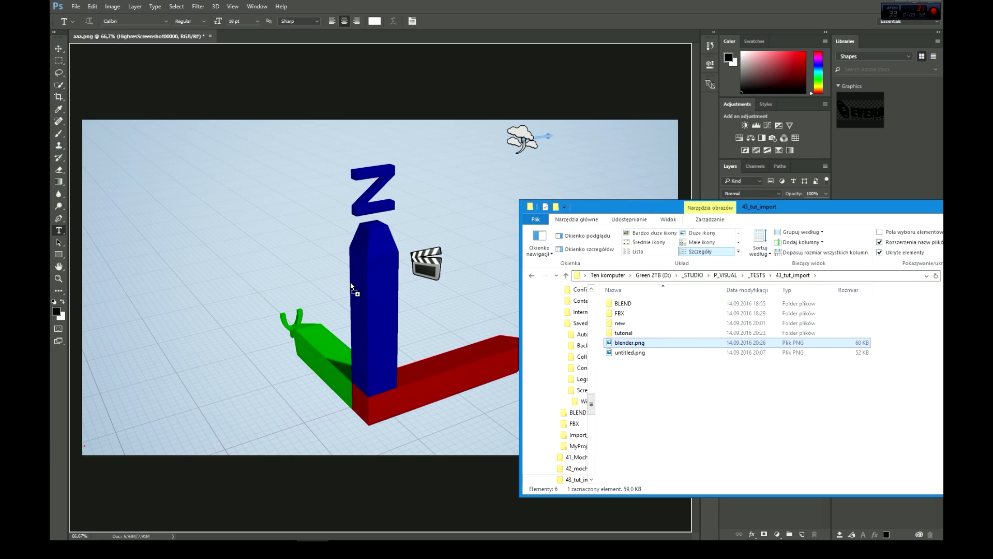
left_click_drag(351, 286, 352, 287)
key("Return")
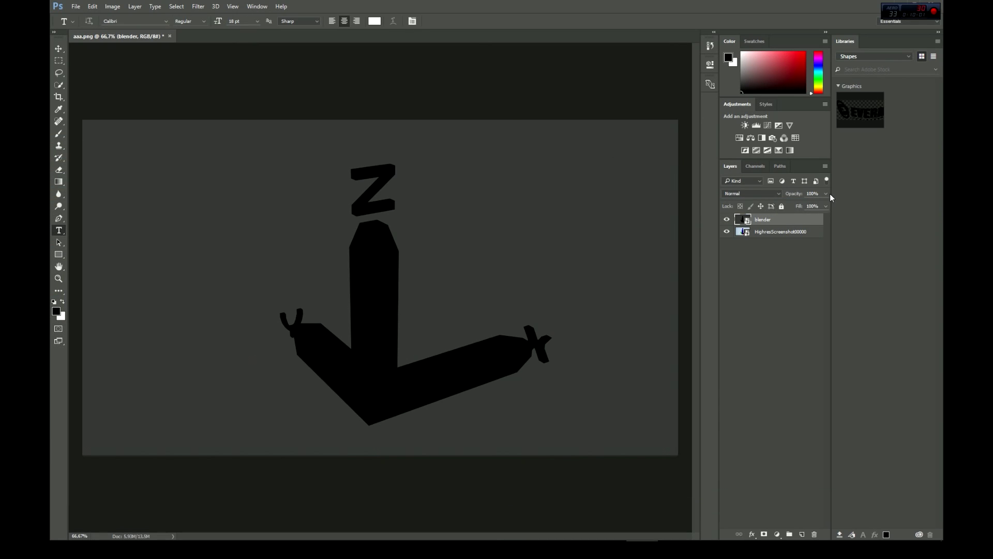
mouse_move(811, 206)
left_mouse_down()
mouse_move(786, 205)
mouse_move(795, 206)
left_mouse_up()
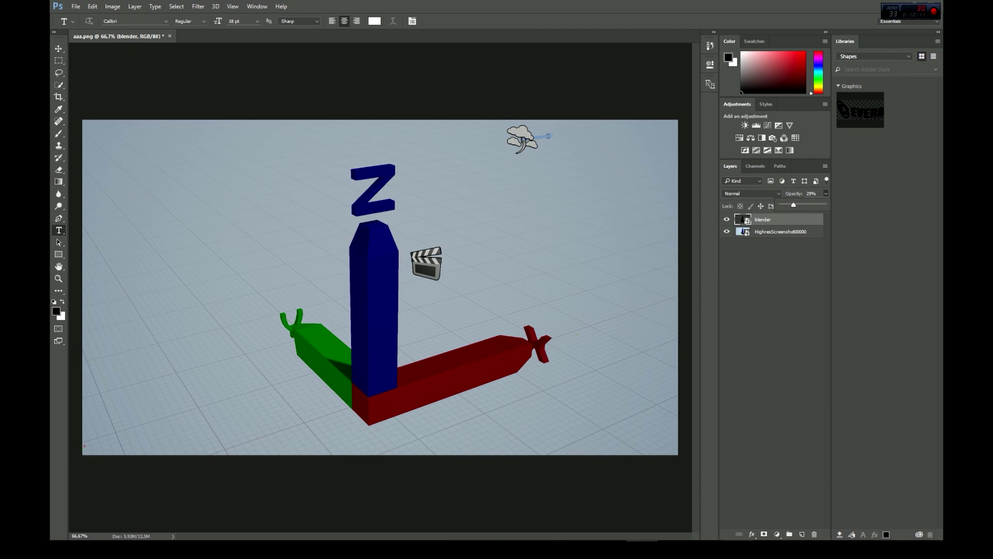
- Close the screenshot settings and add a Camera Cuts track to the Sequencer
key("alt+Tab")
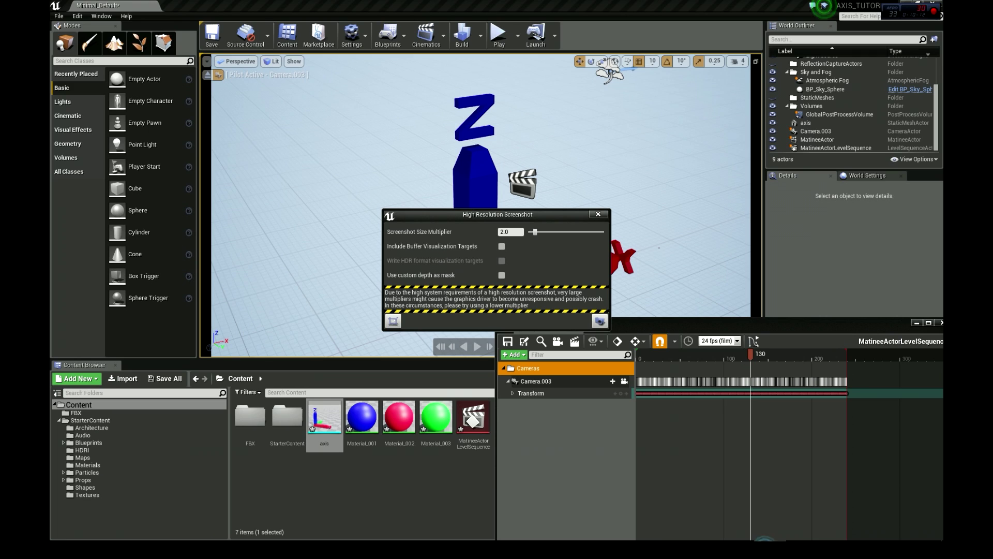
left_click(598, 214)
left_click_drag(667, 324, 384, 174)
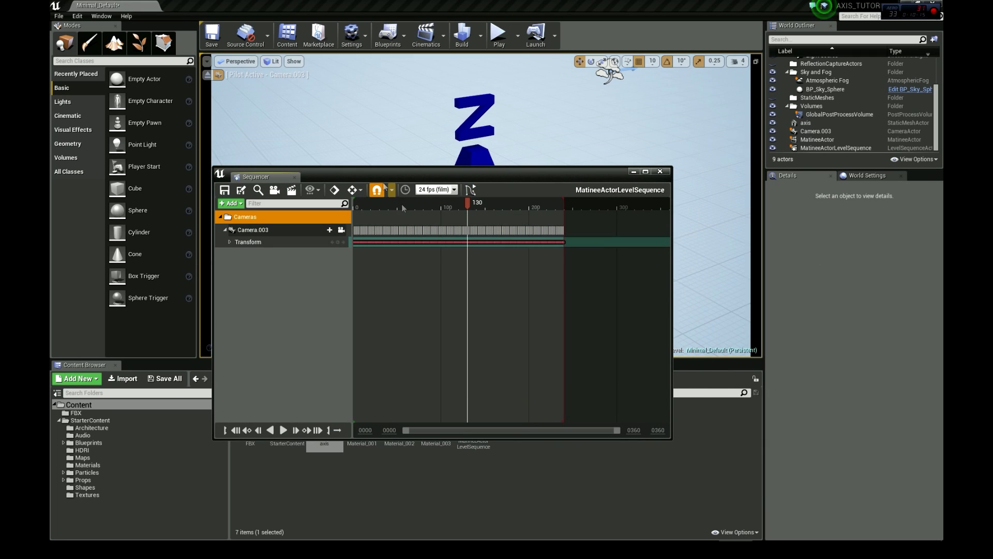
left_click(229, 204)
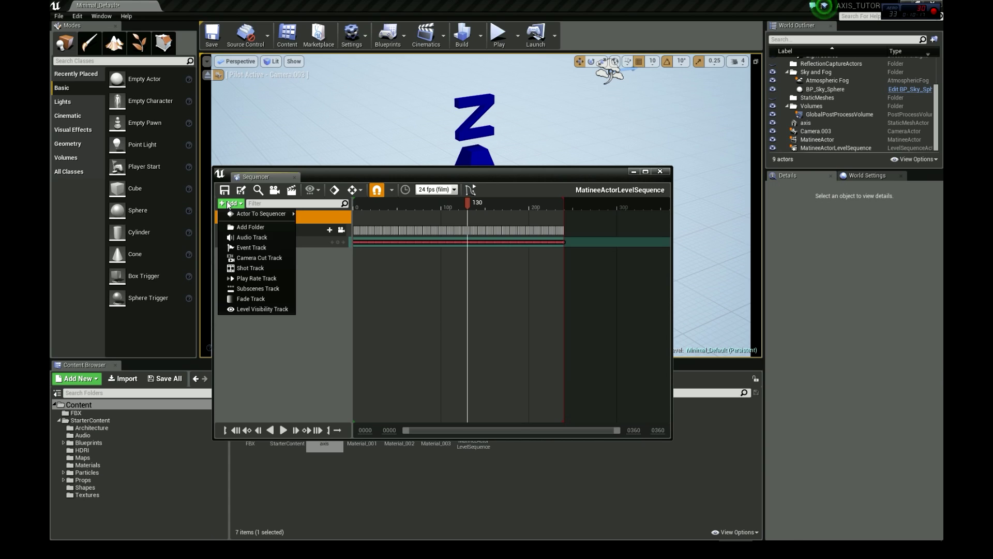
left_click(257, 257)
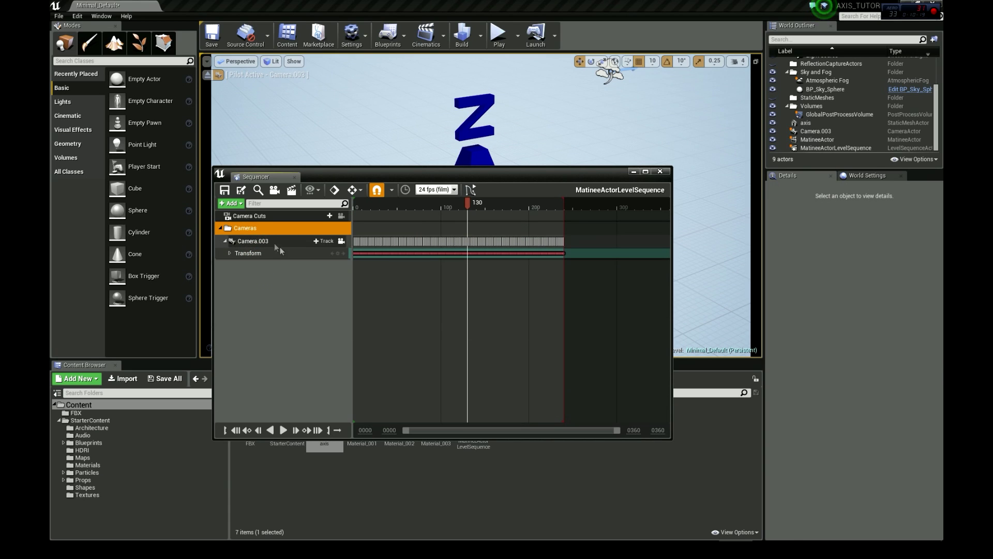
- Assign Camera.003 to the cuts track, extend the section to frame 0, and scrub to check
left_click(325, 216)
left_click(383, 254)
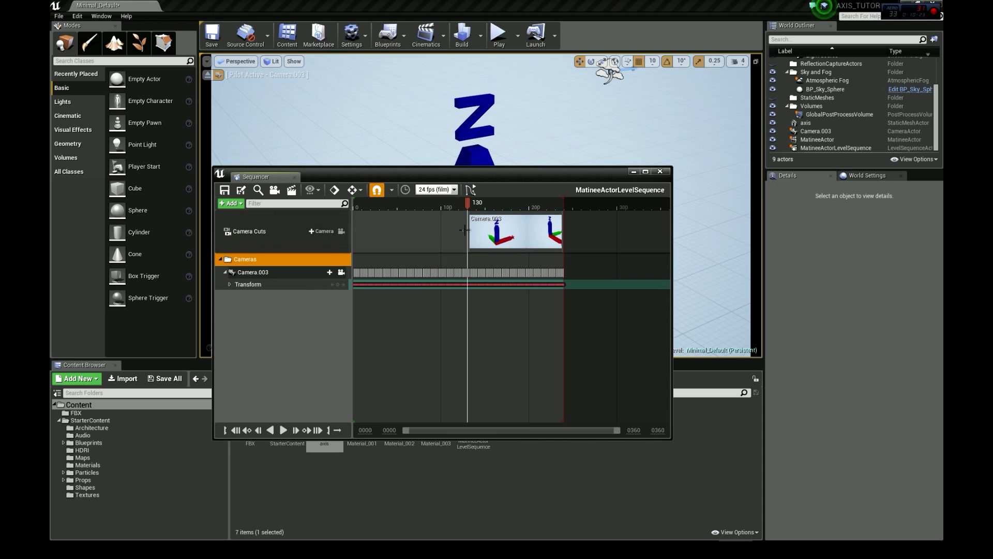
left_click_drag(468, 231, 356, 230)
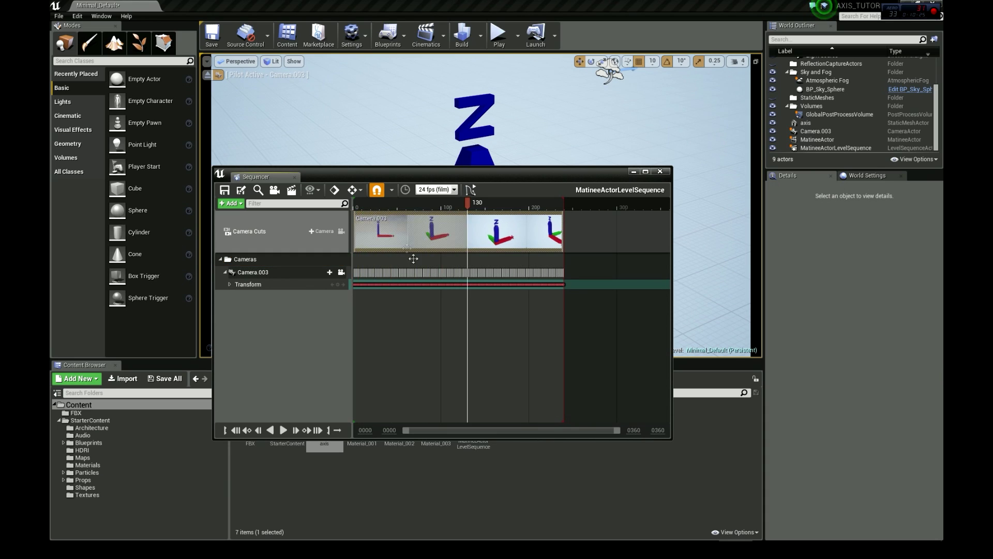
scroll(439, 293, "down", 2)
scroll(440, 292, "up", 2)
mouse_move(467, 206)
left_mouse_down()
mouse_move(386, 207)
mouse_move(457, 217)
left_mouse_up()
left_click_drag(440, 171, 474, 272)
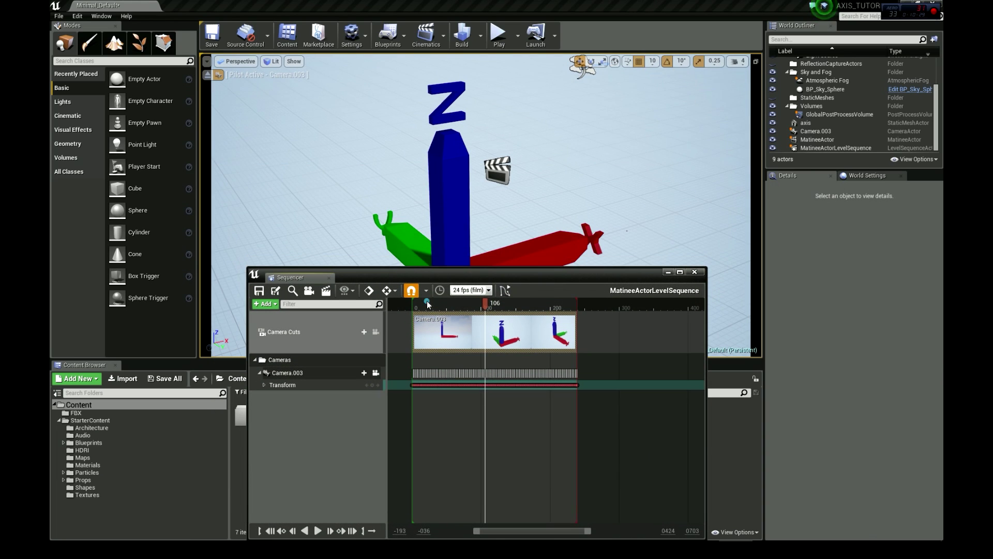
left_click_drag(491, 306, 536, 305)
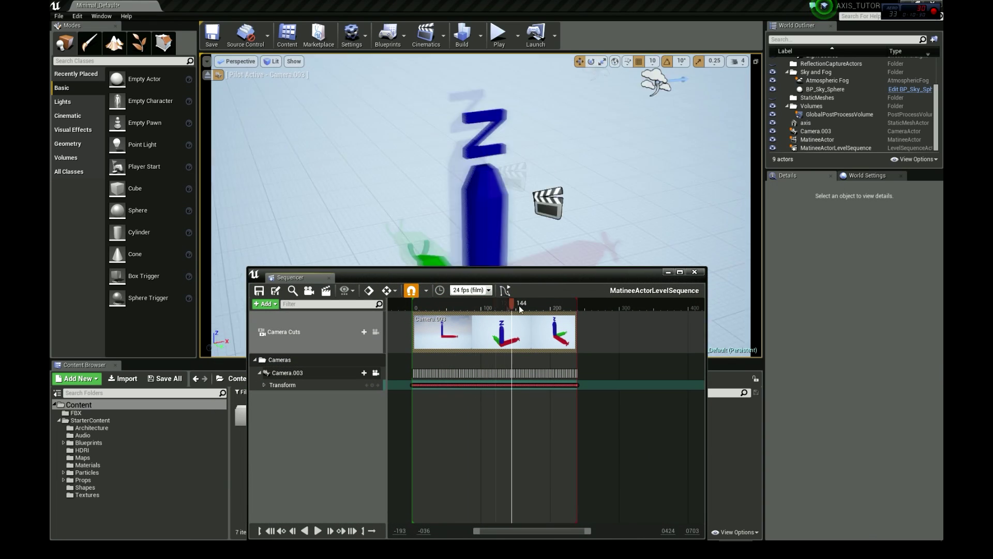
left_click(326, 292)
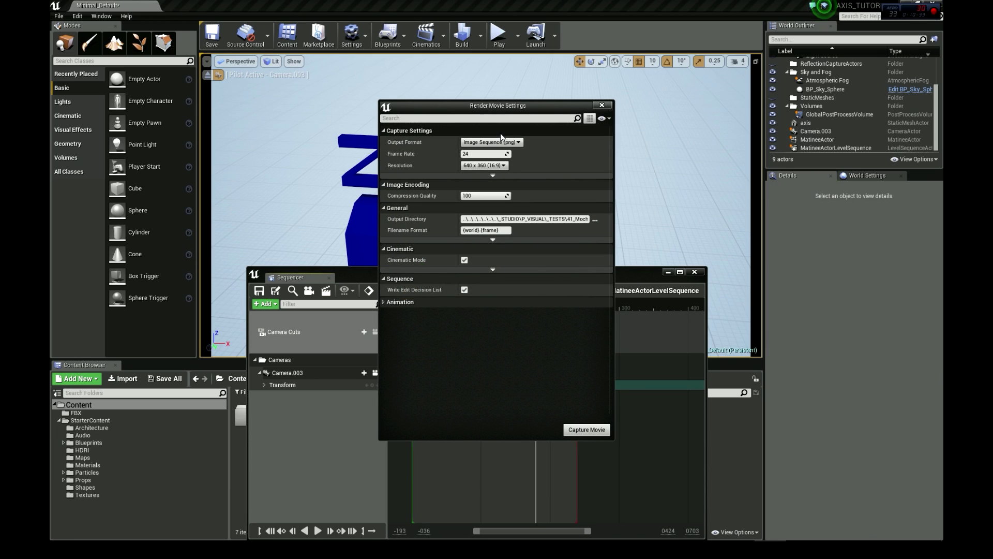
- Set Render Movie to Image Sequence (png) at 1920 x 1080 (16:9), then close its settings window
left_click(503, 143)
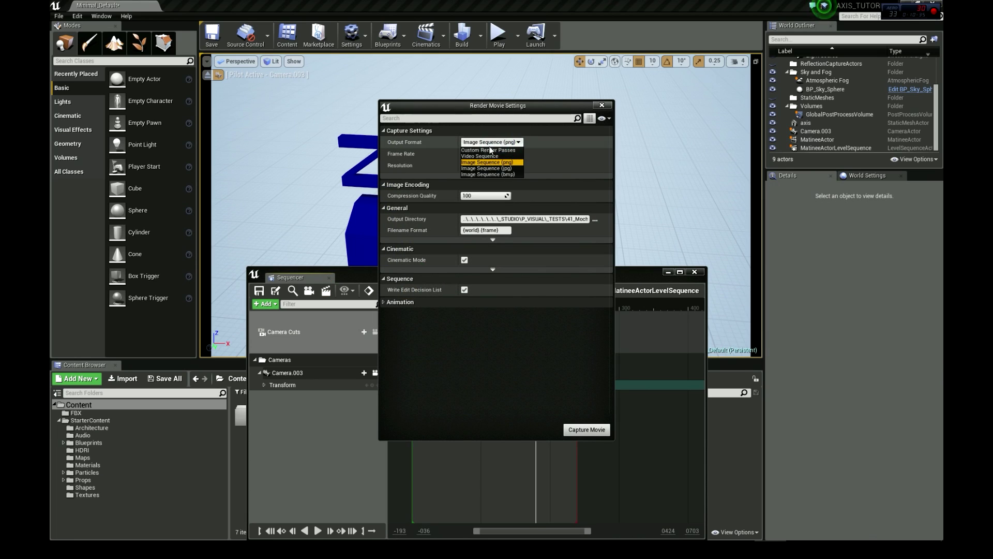
left_click(558, 145)
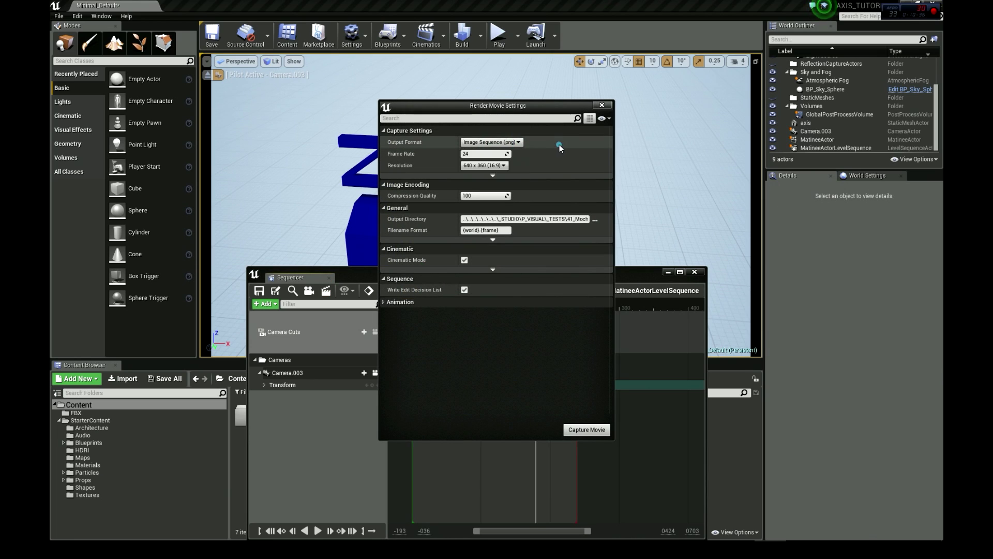
left_click(502, 165)
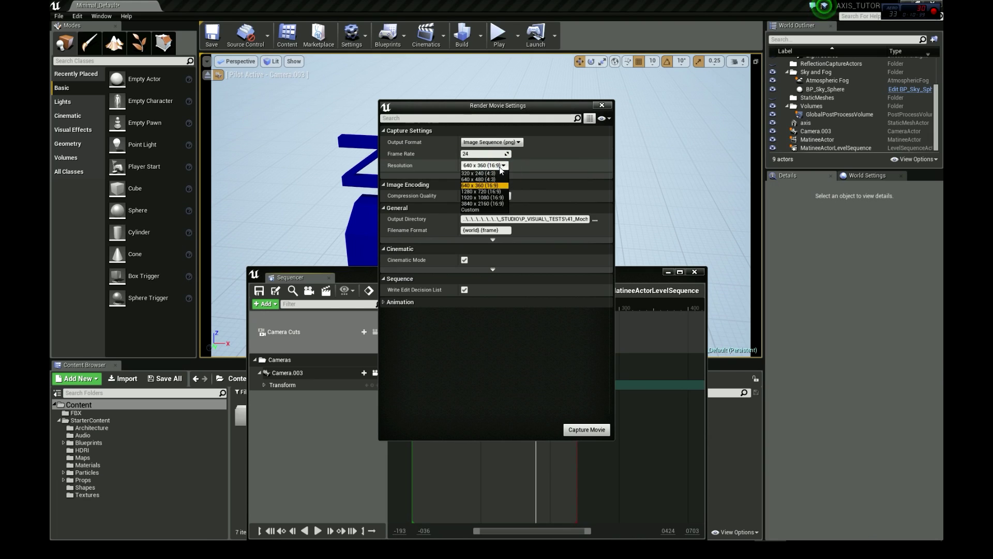
left_click(482, 197)
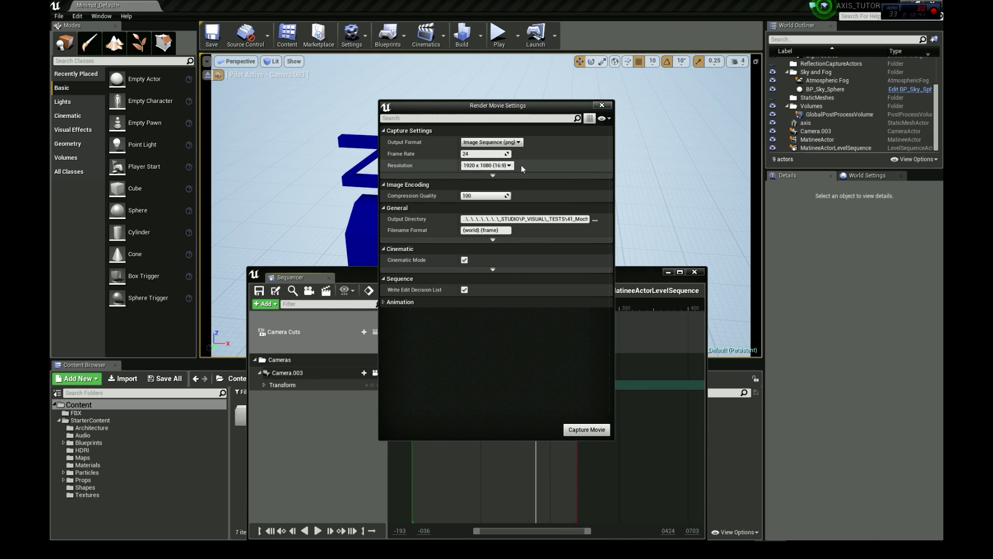
left_click(499, 143)
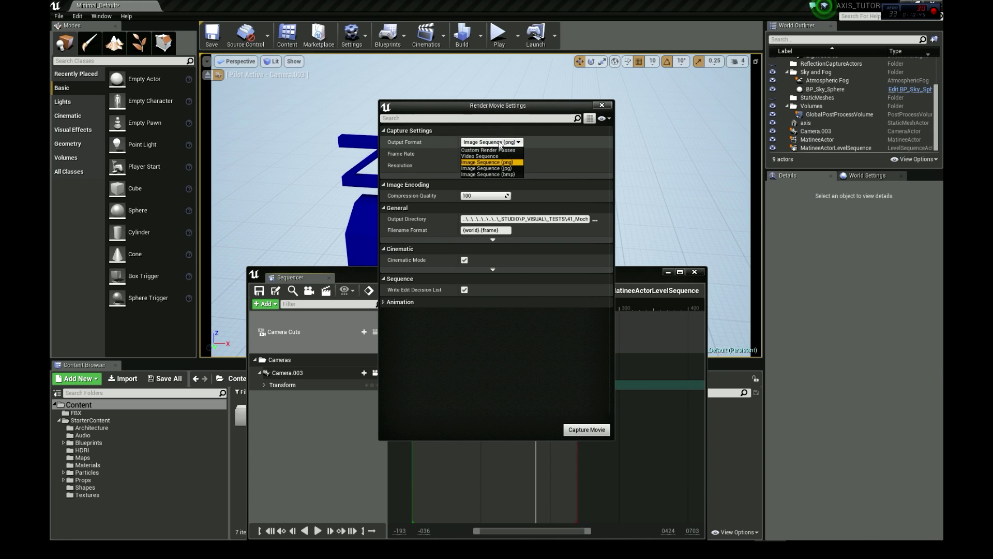
left_click(497, 150)
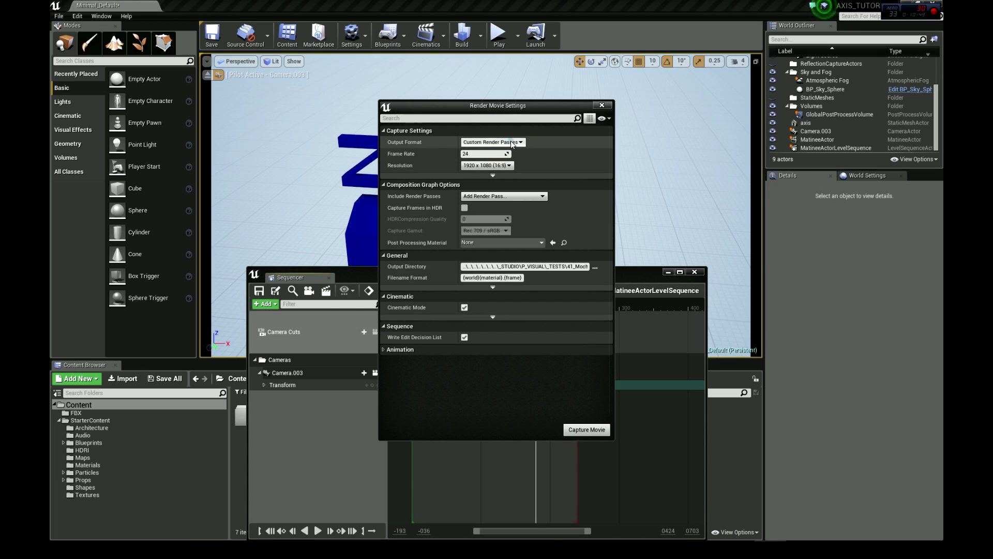
left_click(511, 143)
left_click(494, 165)
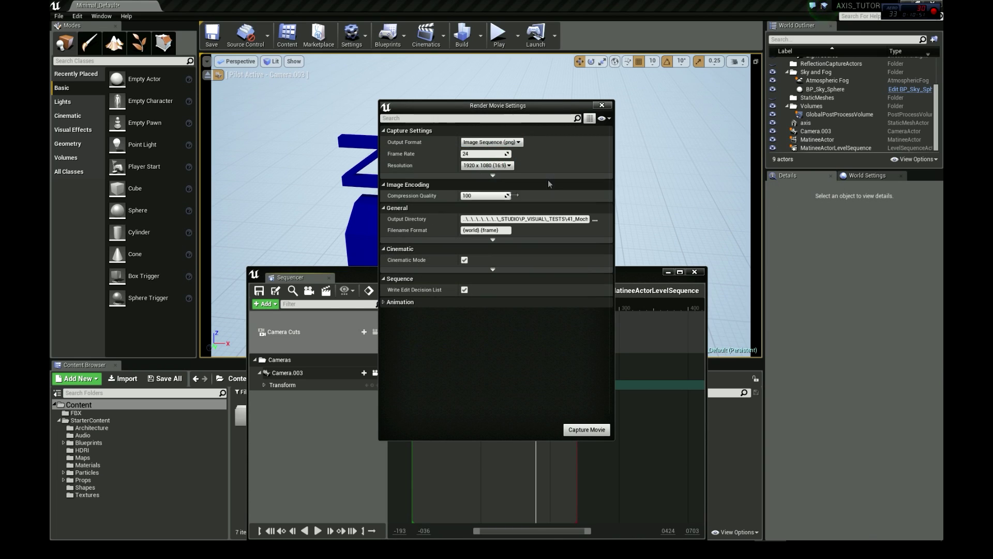
left_click(601, 105)
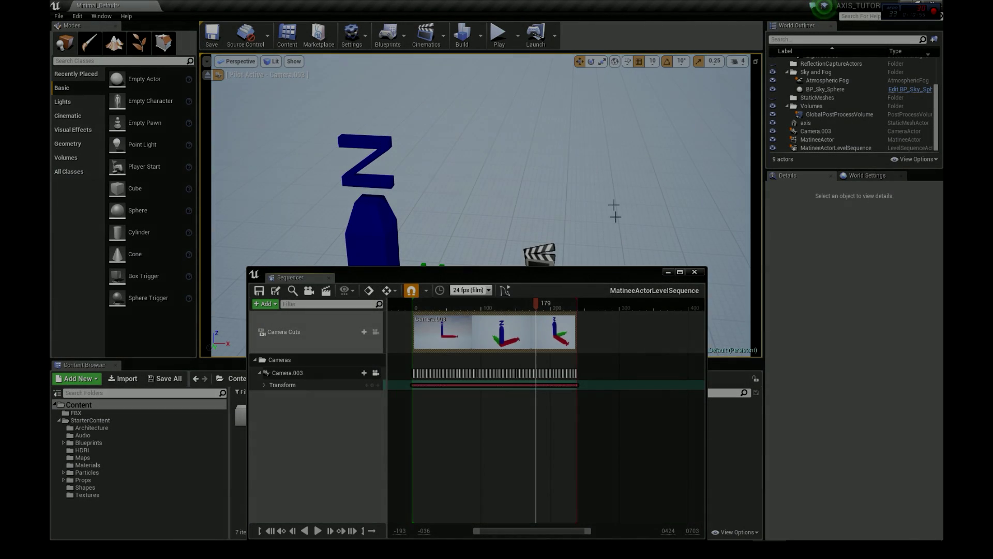